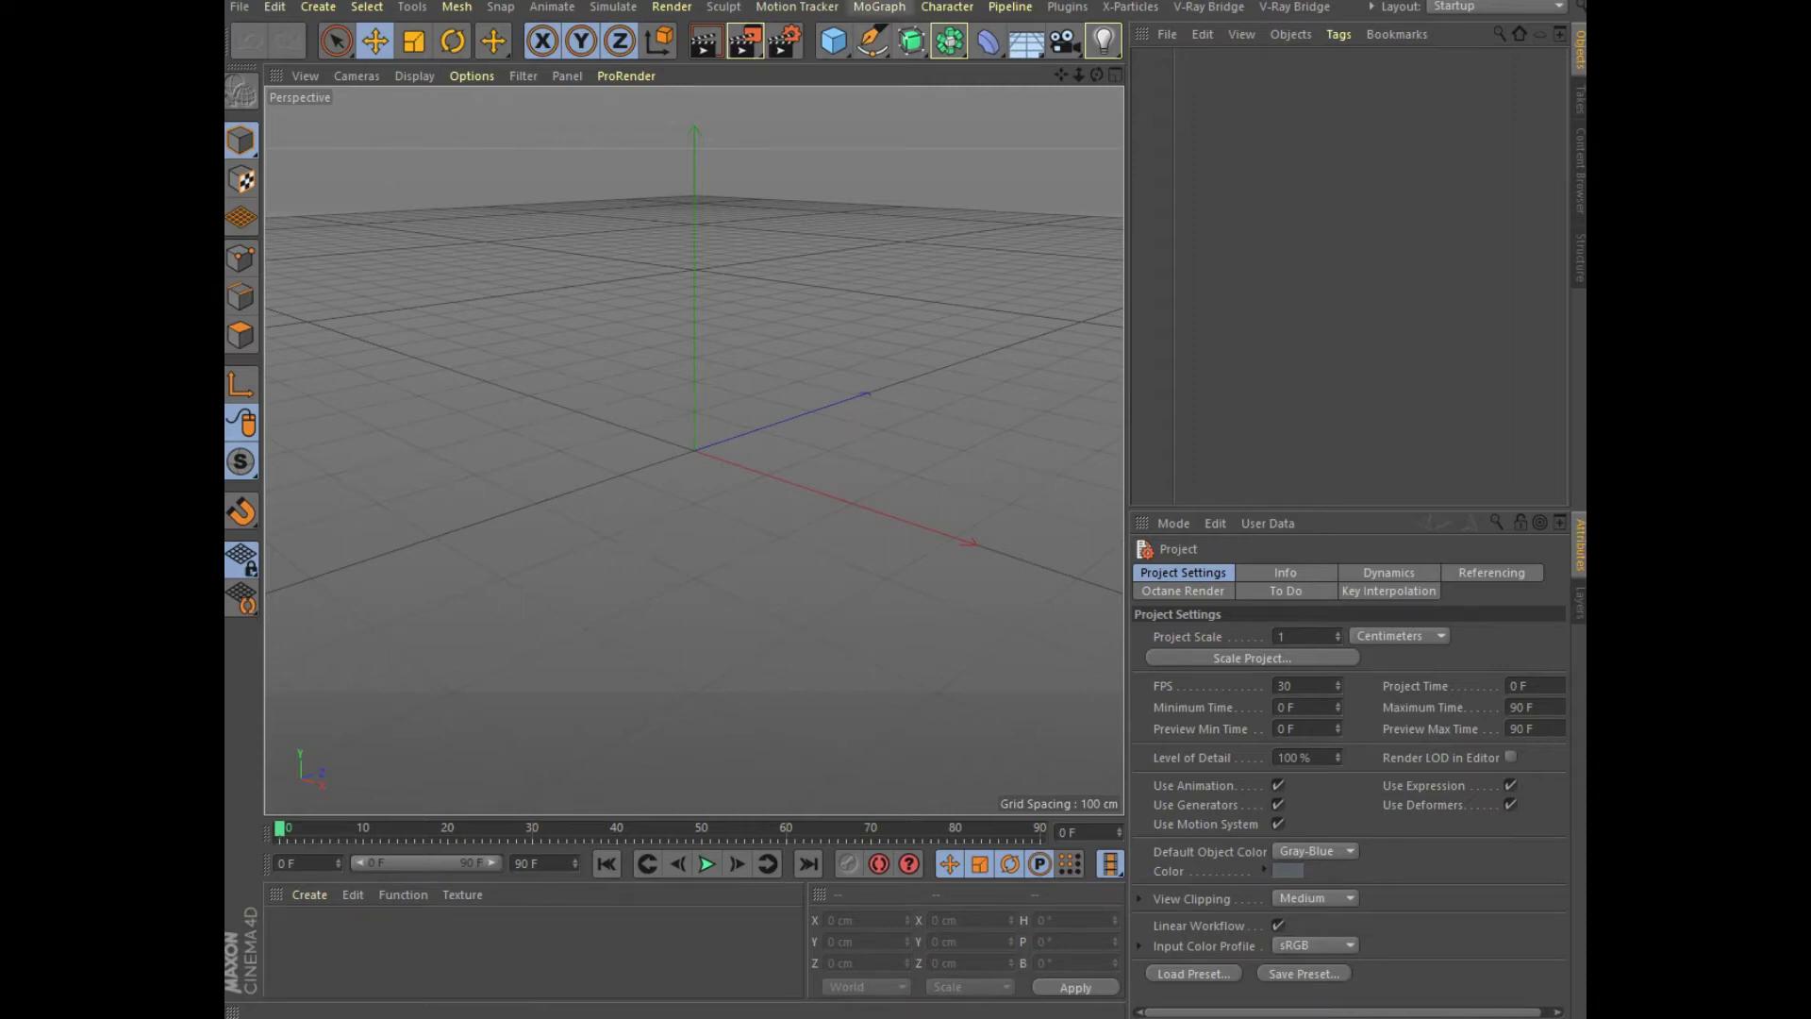
# - Add a MoText object and set its alignment to Middle
pyautogui.click(879, 8)
pyautogui.click(895, 346)
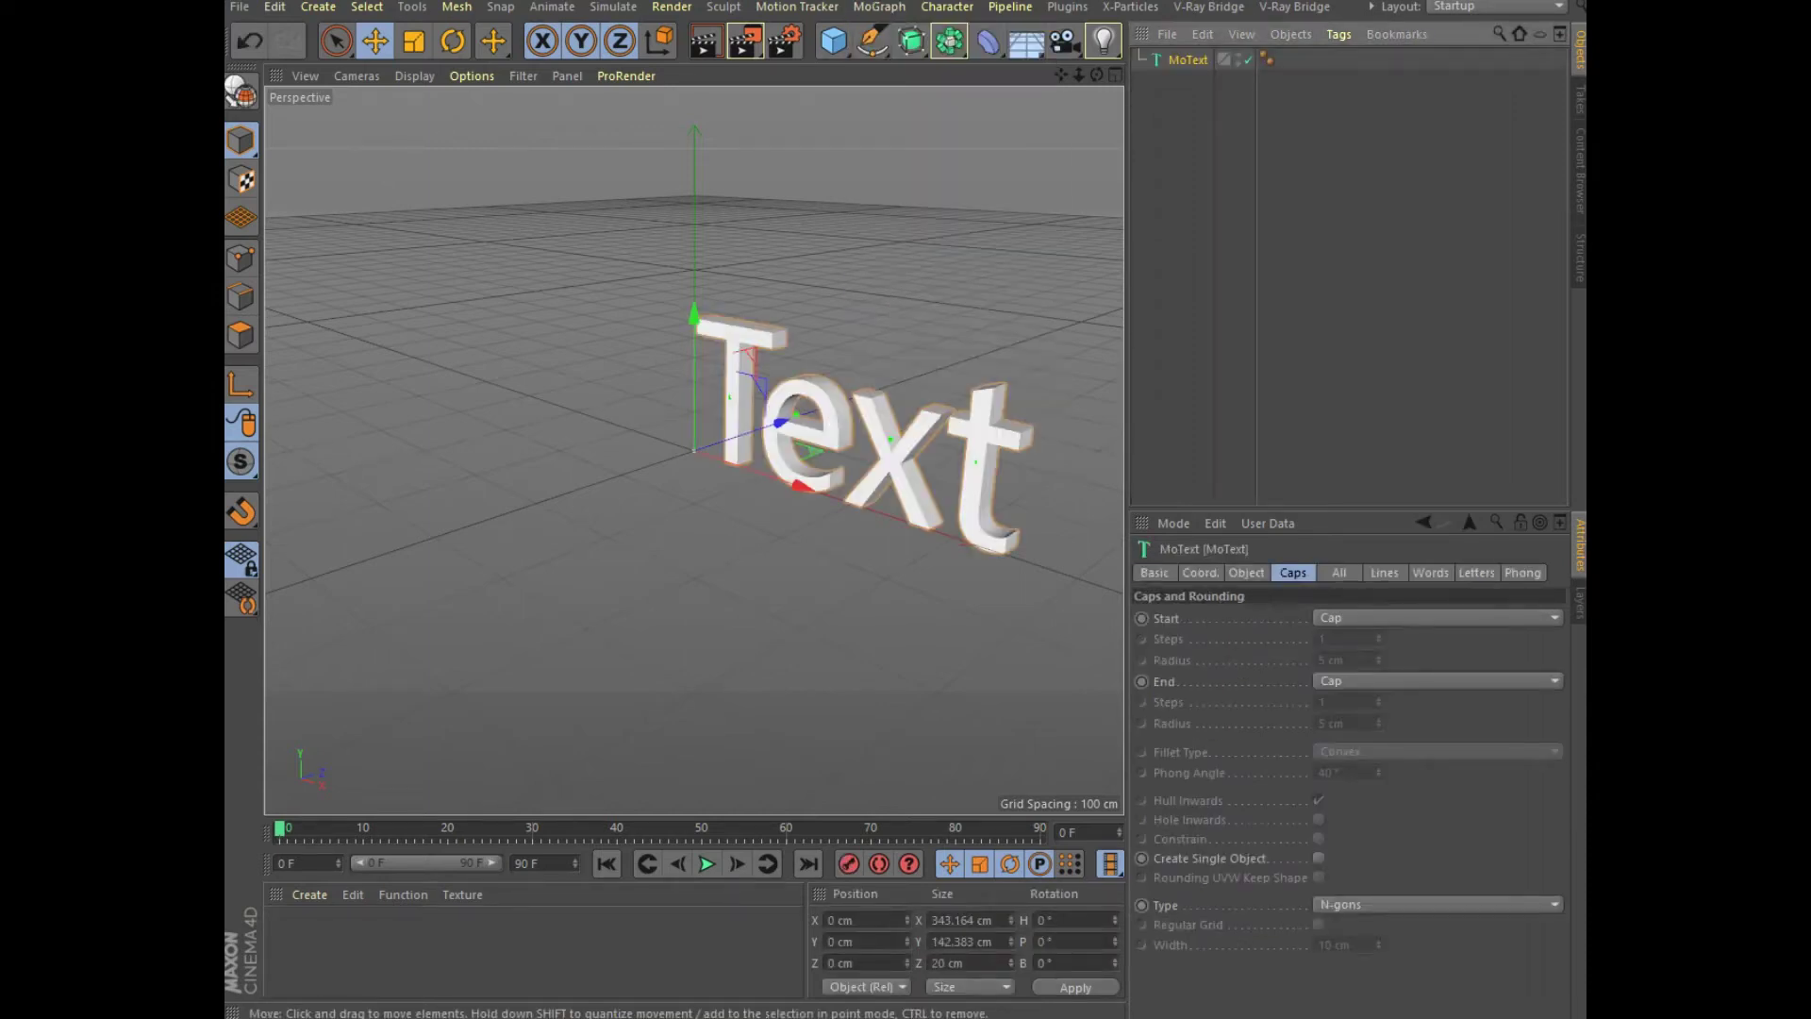
pyautogui.click(1245, 572)
pyautogui.click(1411, 783)
pyautogui.click(1293, 828)
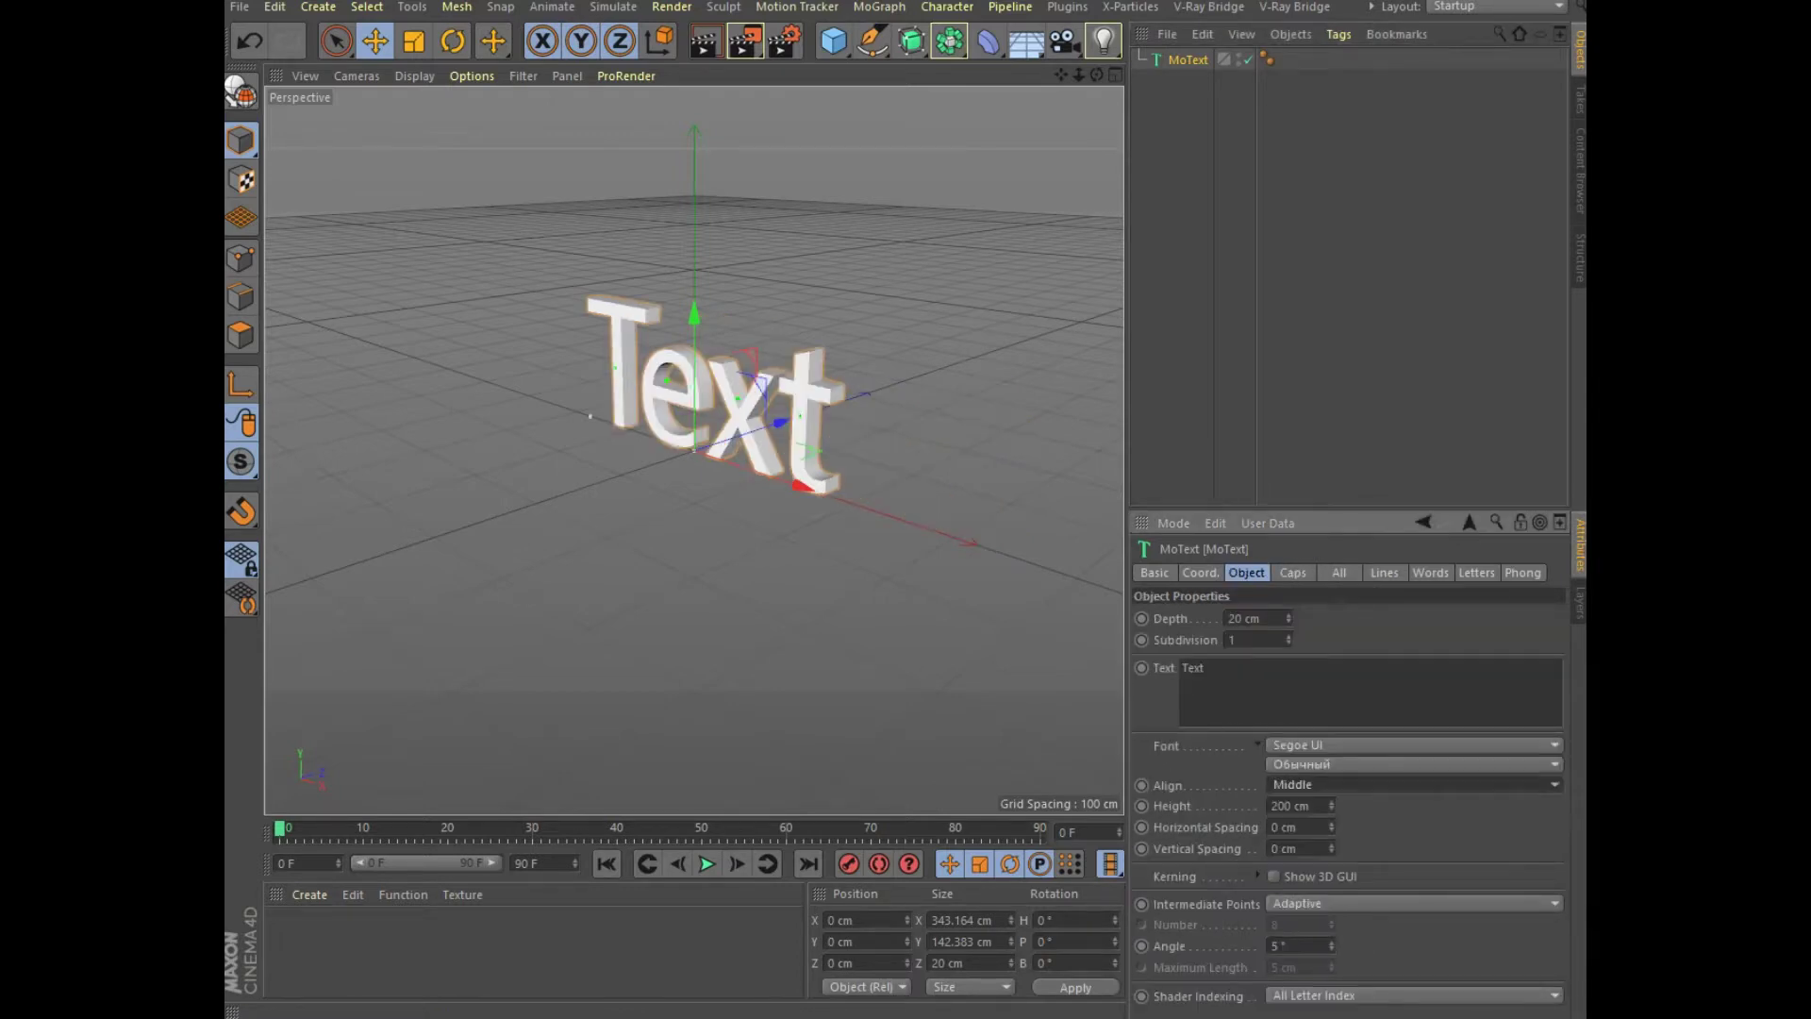
# - Set the text height to 400 cm and the depth to 60 cm
pyautogui.doubleClick(1289, 805)
pyautogui.write('400')
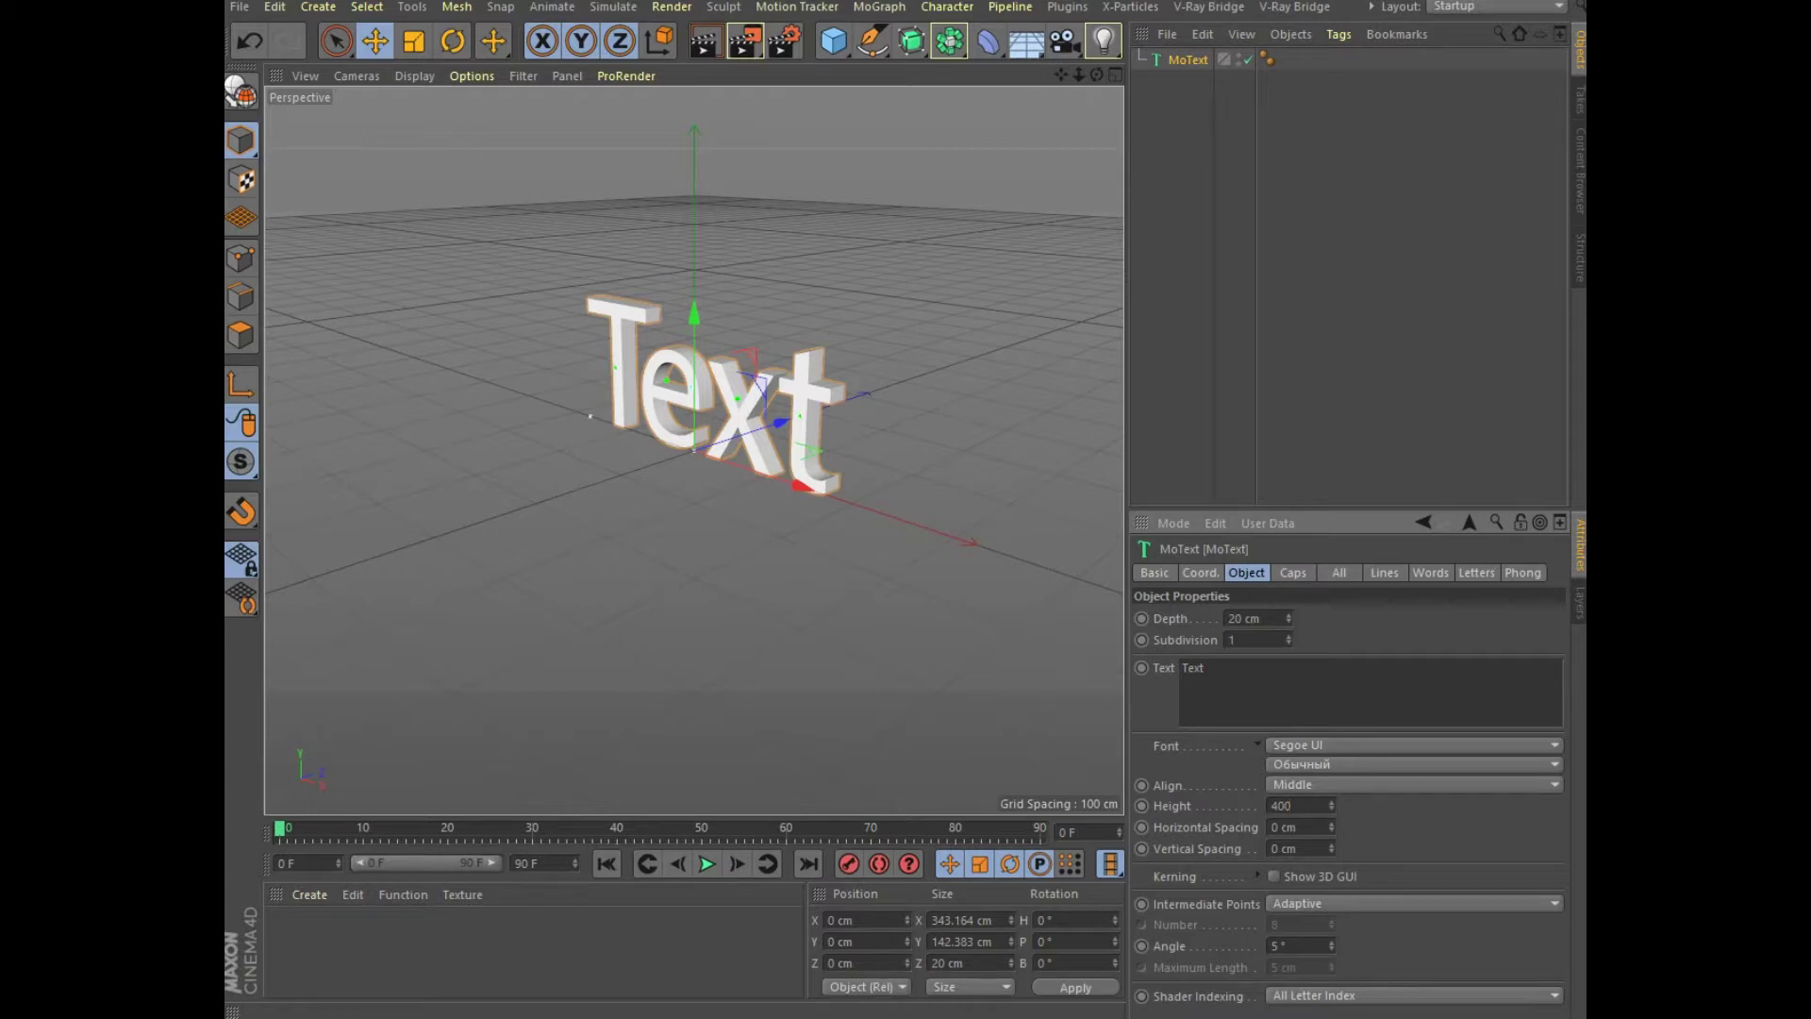
pyautogui.press('Tab')
pyautogui.write('60')
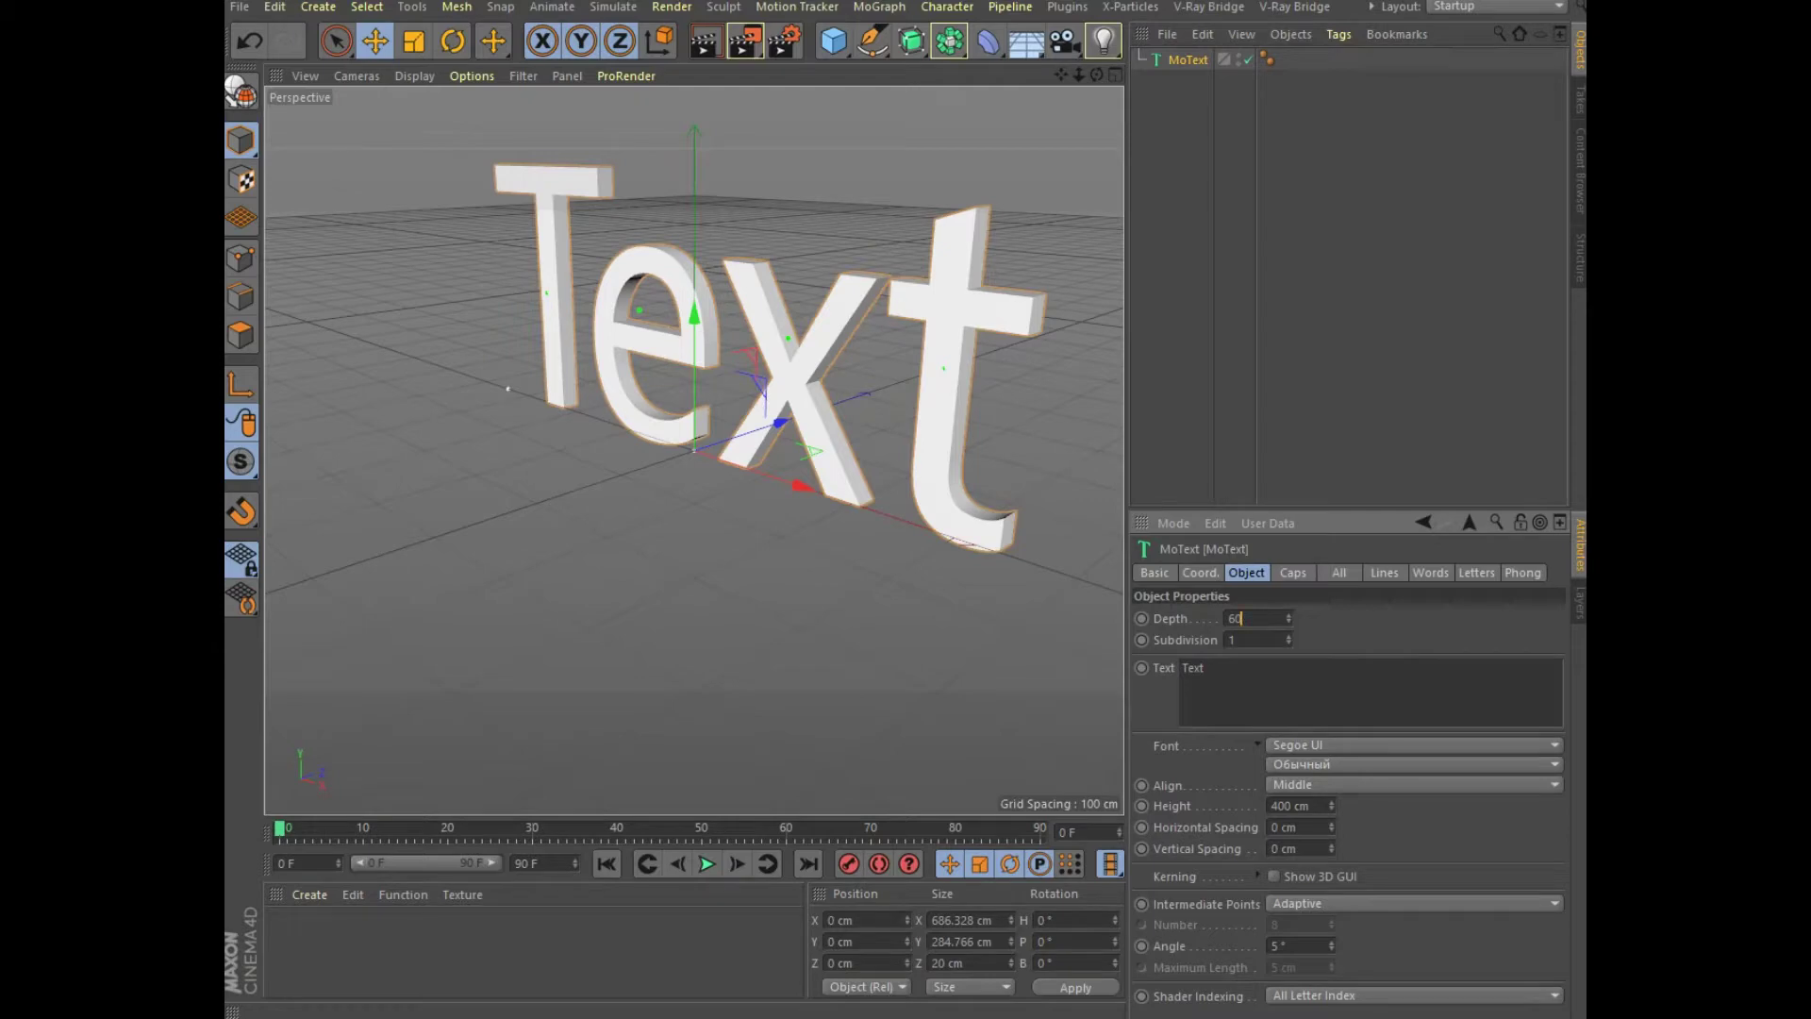
pyautogui.click(1412, 745)
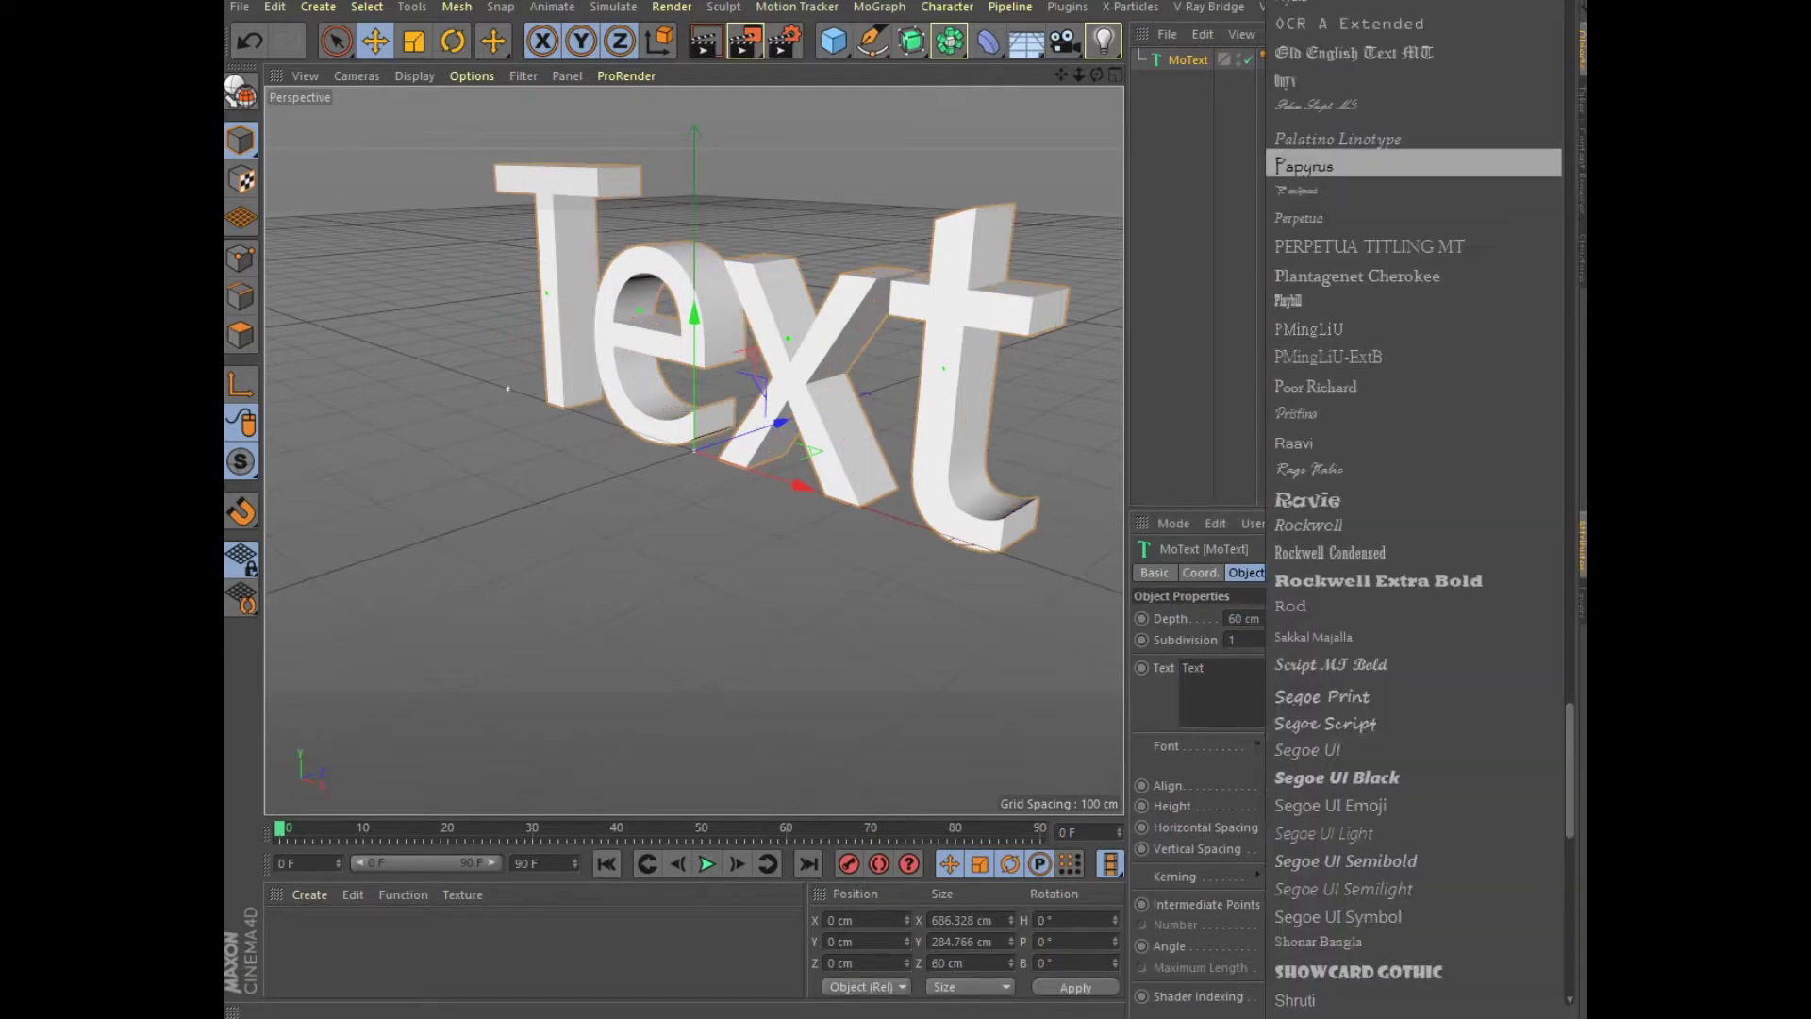
# - Set the MoText font to Arial Black
pyautogui.scroll(5, 1412, 174)
pyautogui.scroll(3, 1412, 175)
pyautogui.scroll(4, 1411, 175)
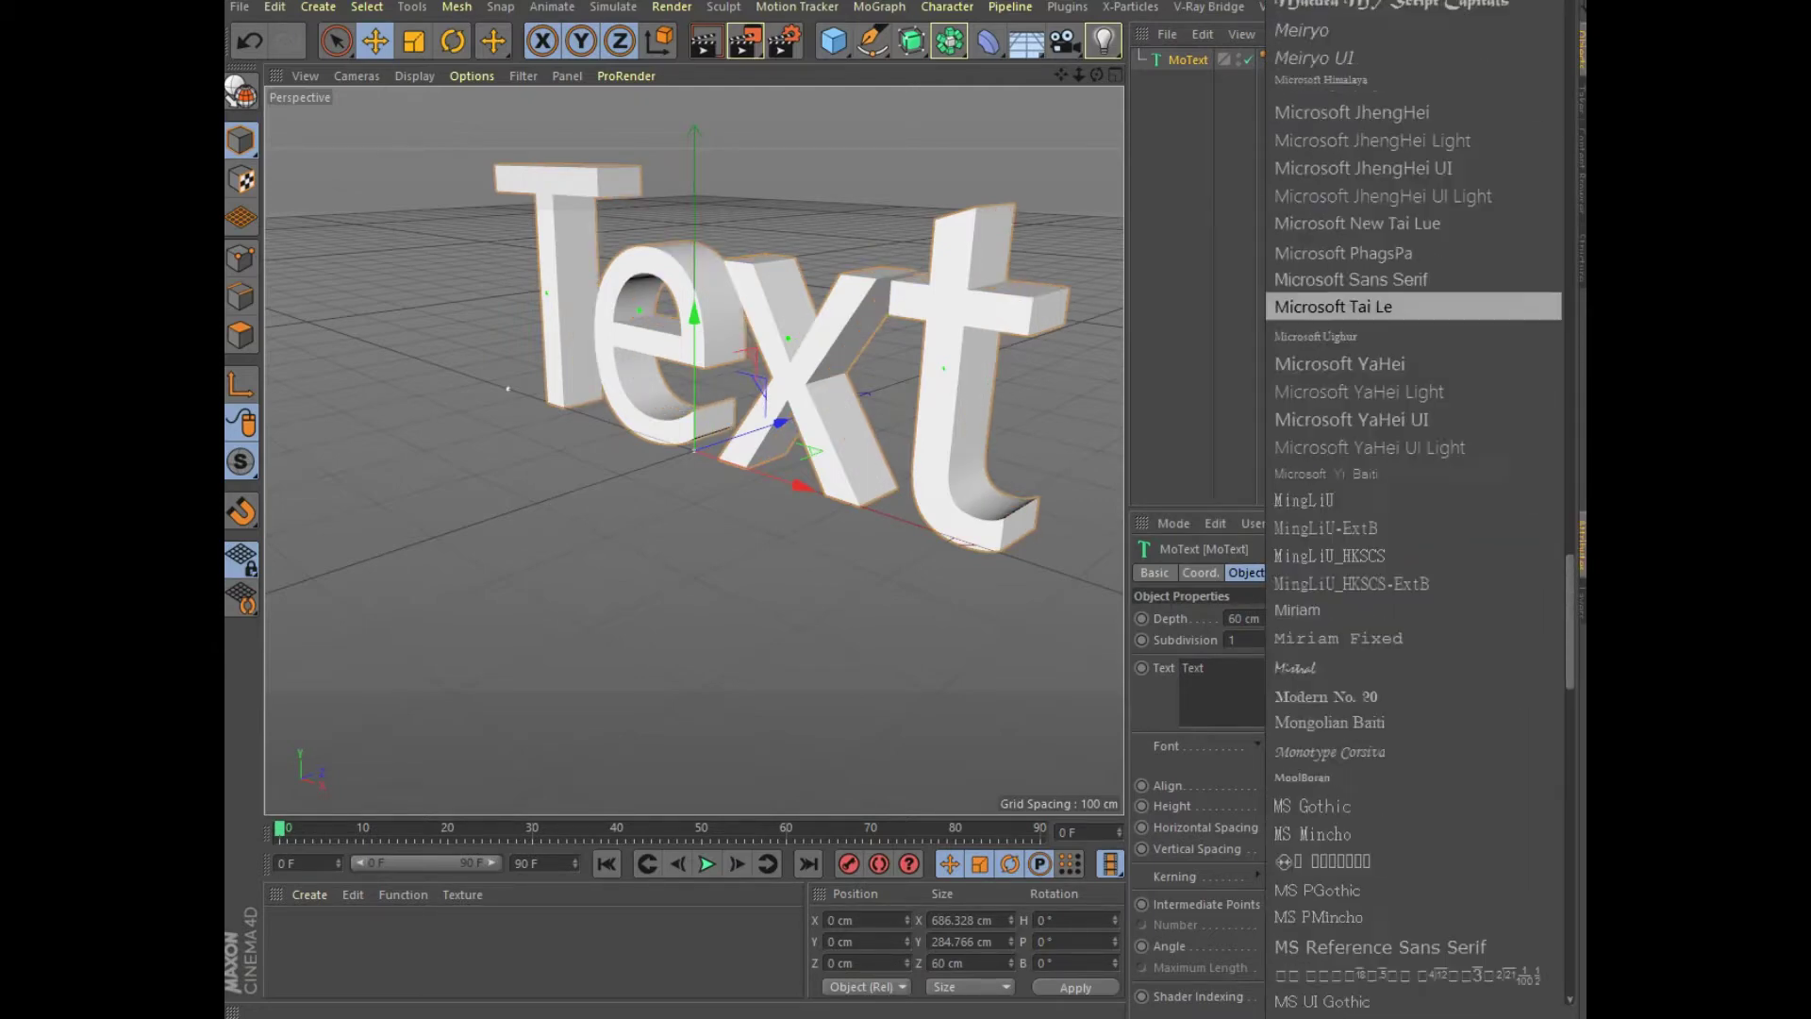
pyautogui.scroll(5, 1412, 175)
pyautogui.scroll(5, 1412, 189)
pyautogui.scroll(5, 1412, 189)
pyautogui.scroll(2, 1412, 189)
pyautogui.scroll(4, 1412, 189)
pyautogui.scroll(5, 1412, 198)
pyautogui.scroll(5, 1412, 198)
pyautogui.scroll(5, 1412, 198)
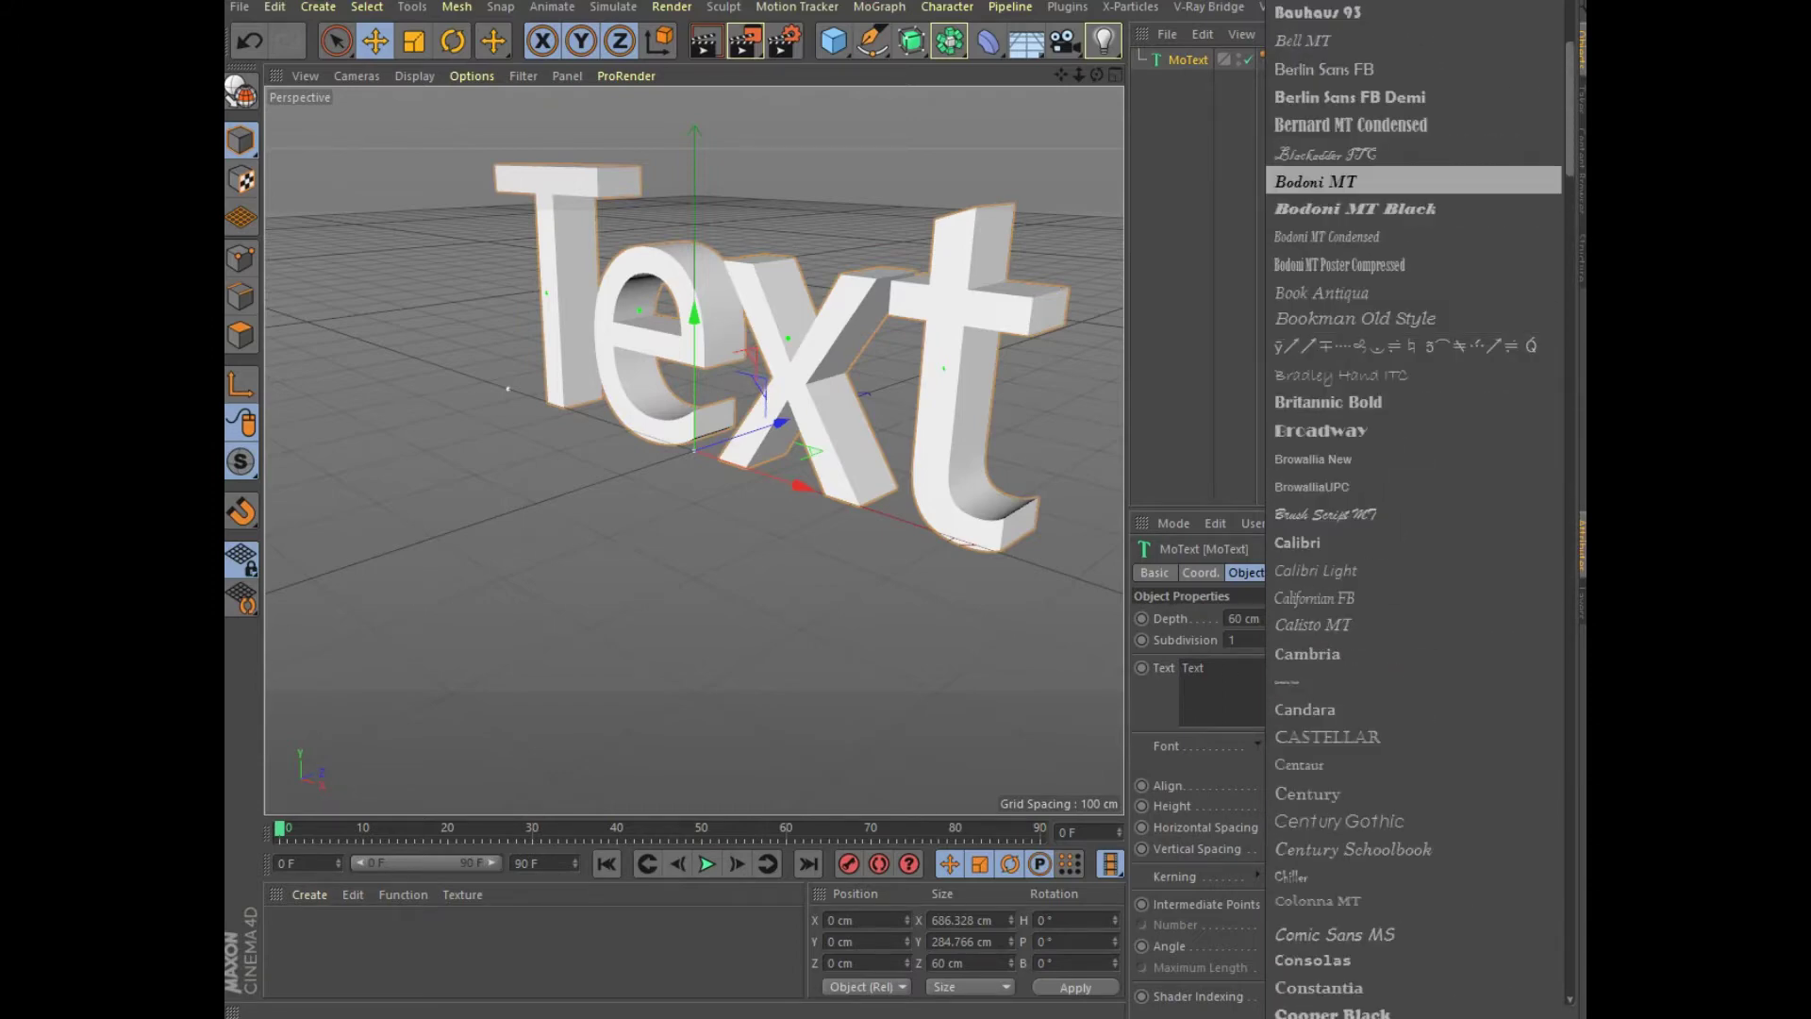
pyautogui.scroll(4, 1412, 198)
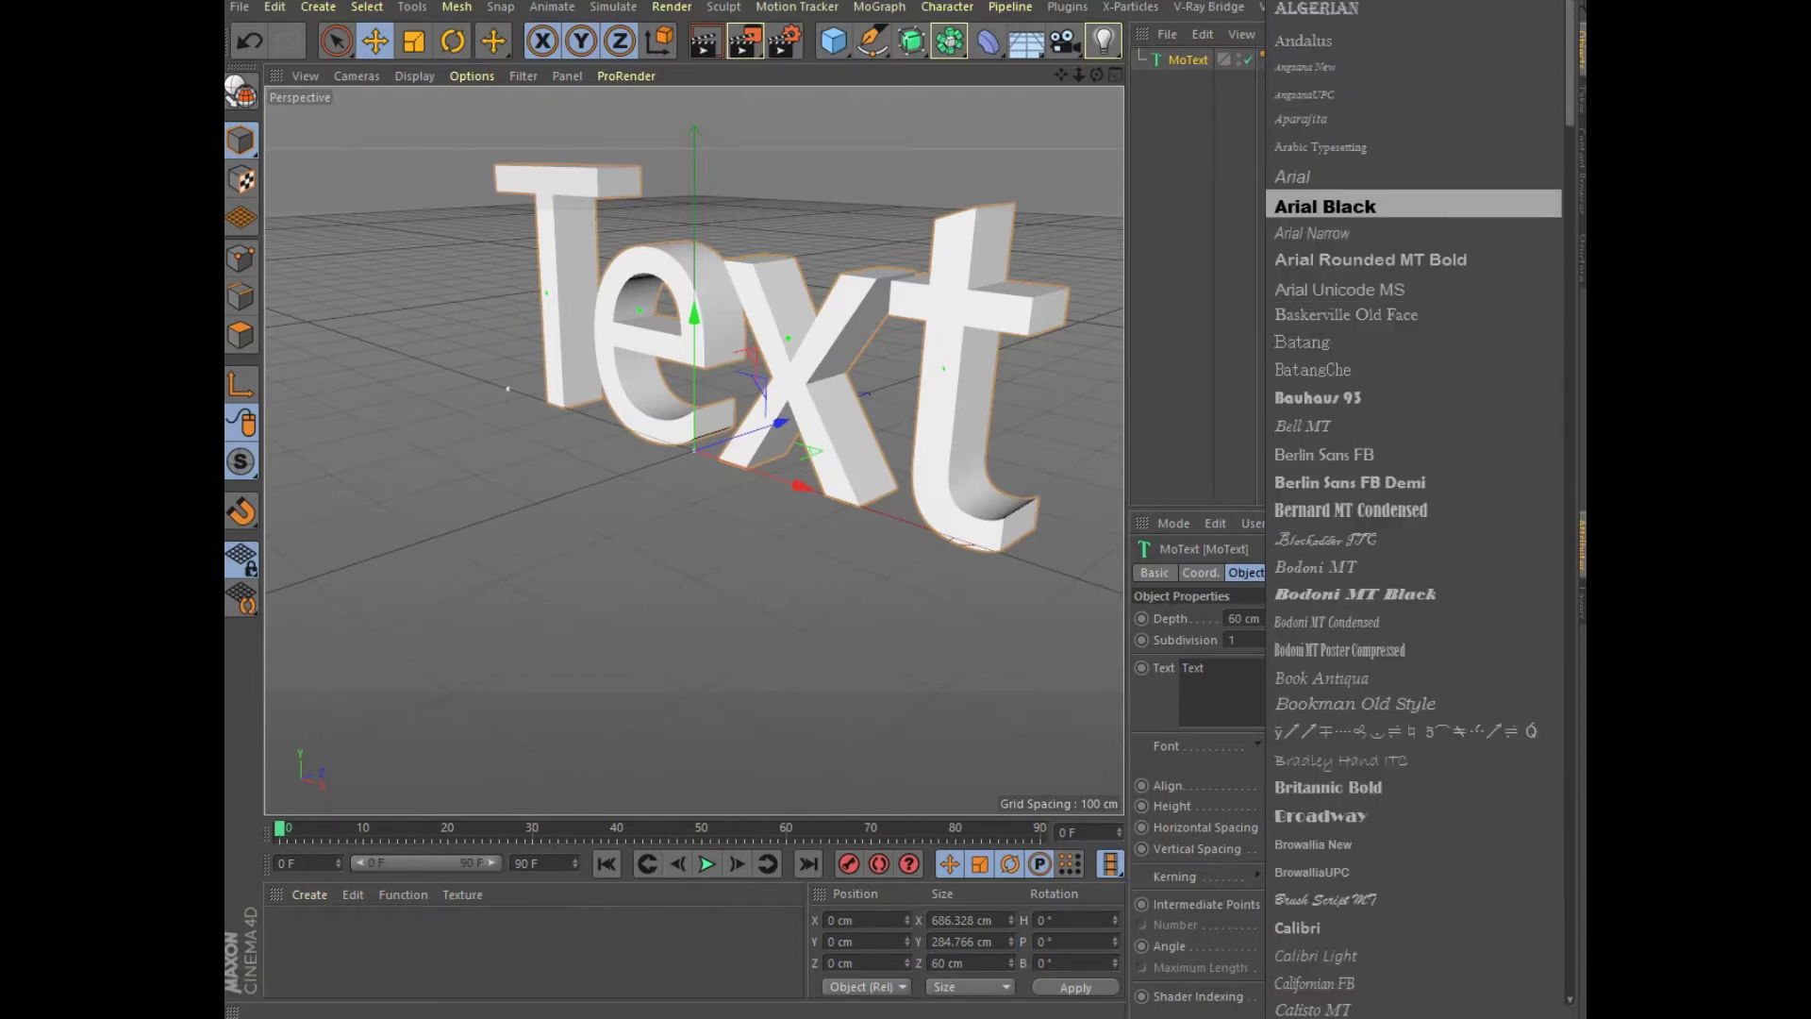
pyautogui.click(1412, 206)
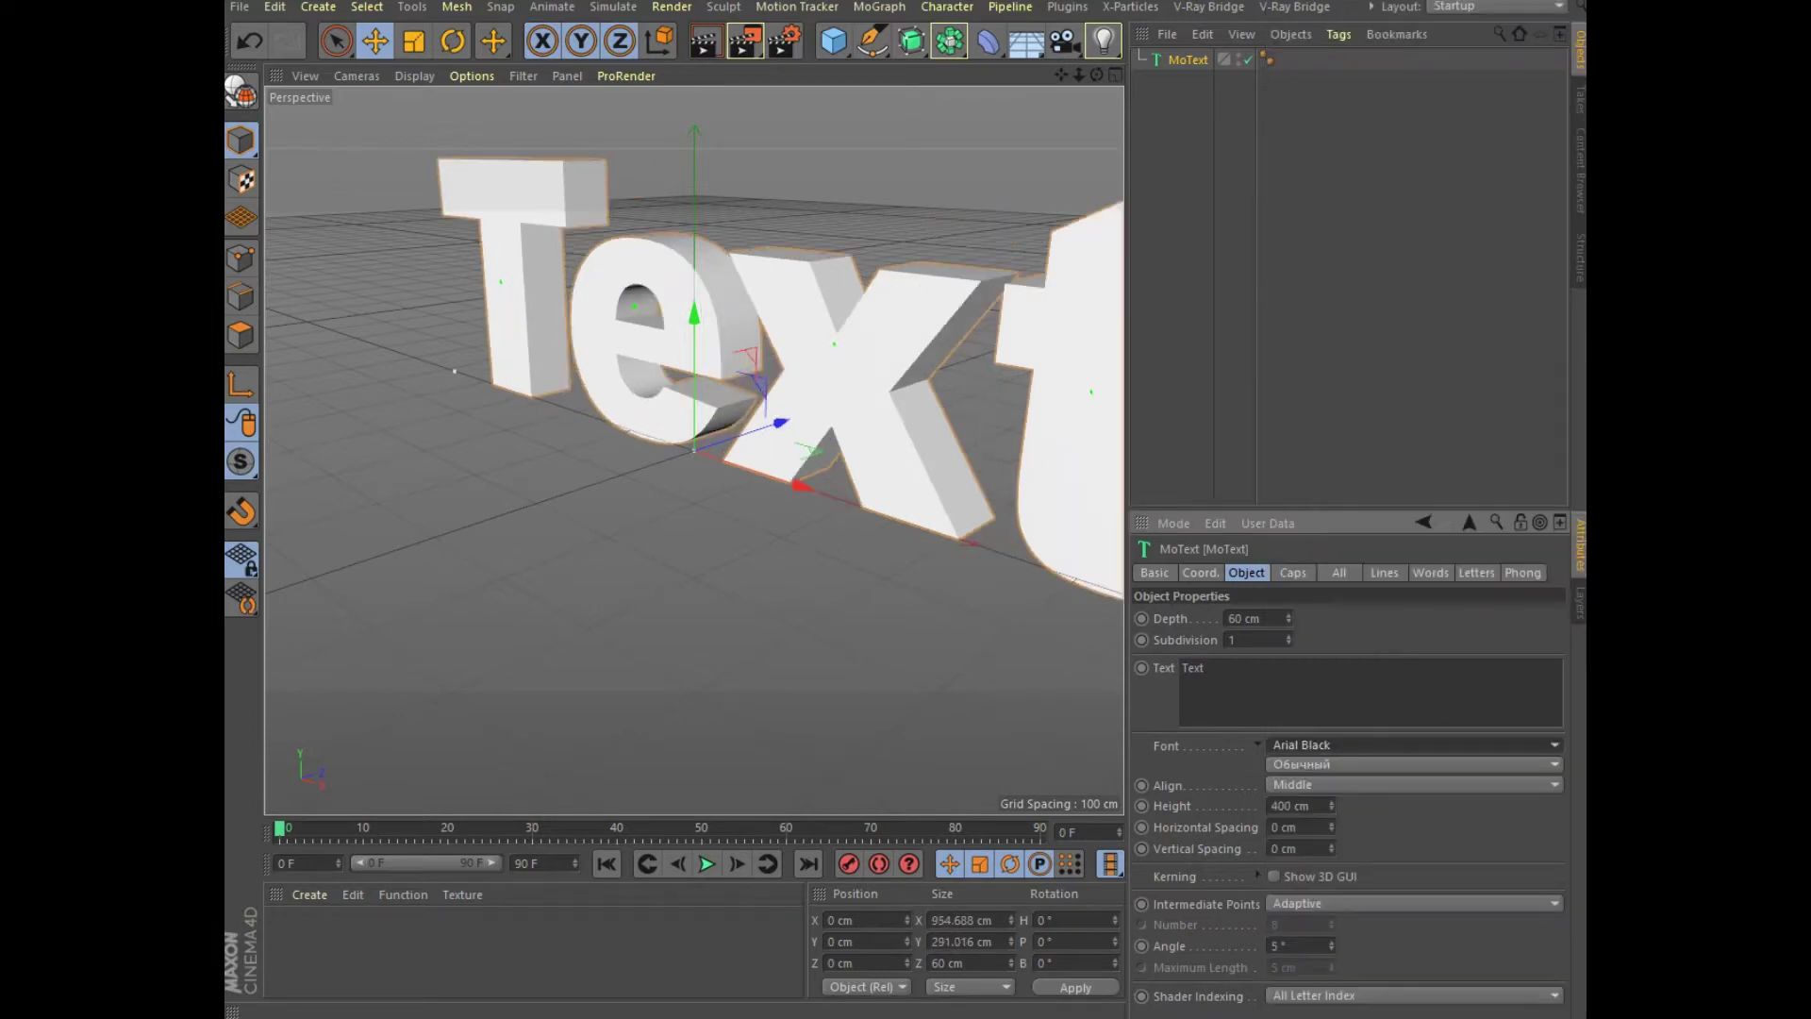
# - Change the text to 'S' and enable Create Single Object in the caps settings
pyautogui.doubleClick(1186, 667)
pyautogui.write('S')
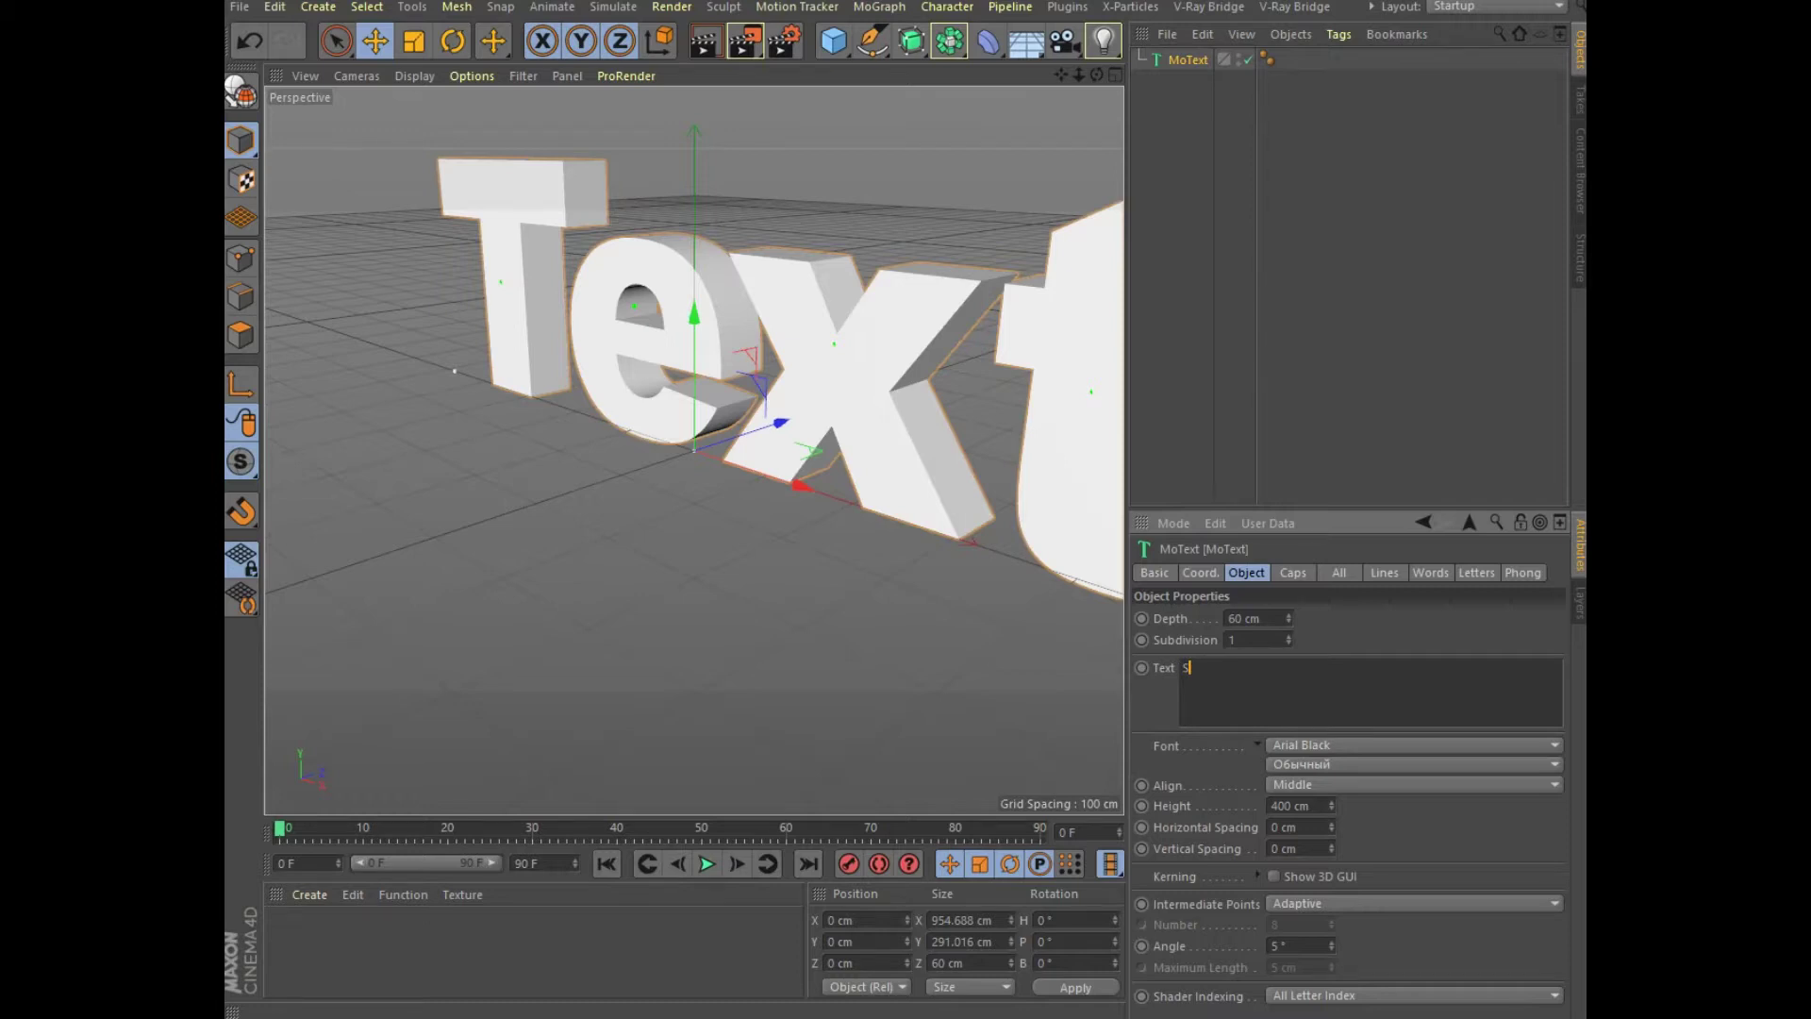
pyautogui.click(1292, 572)
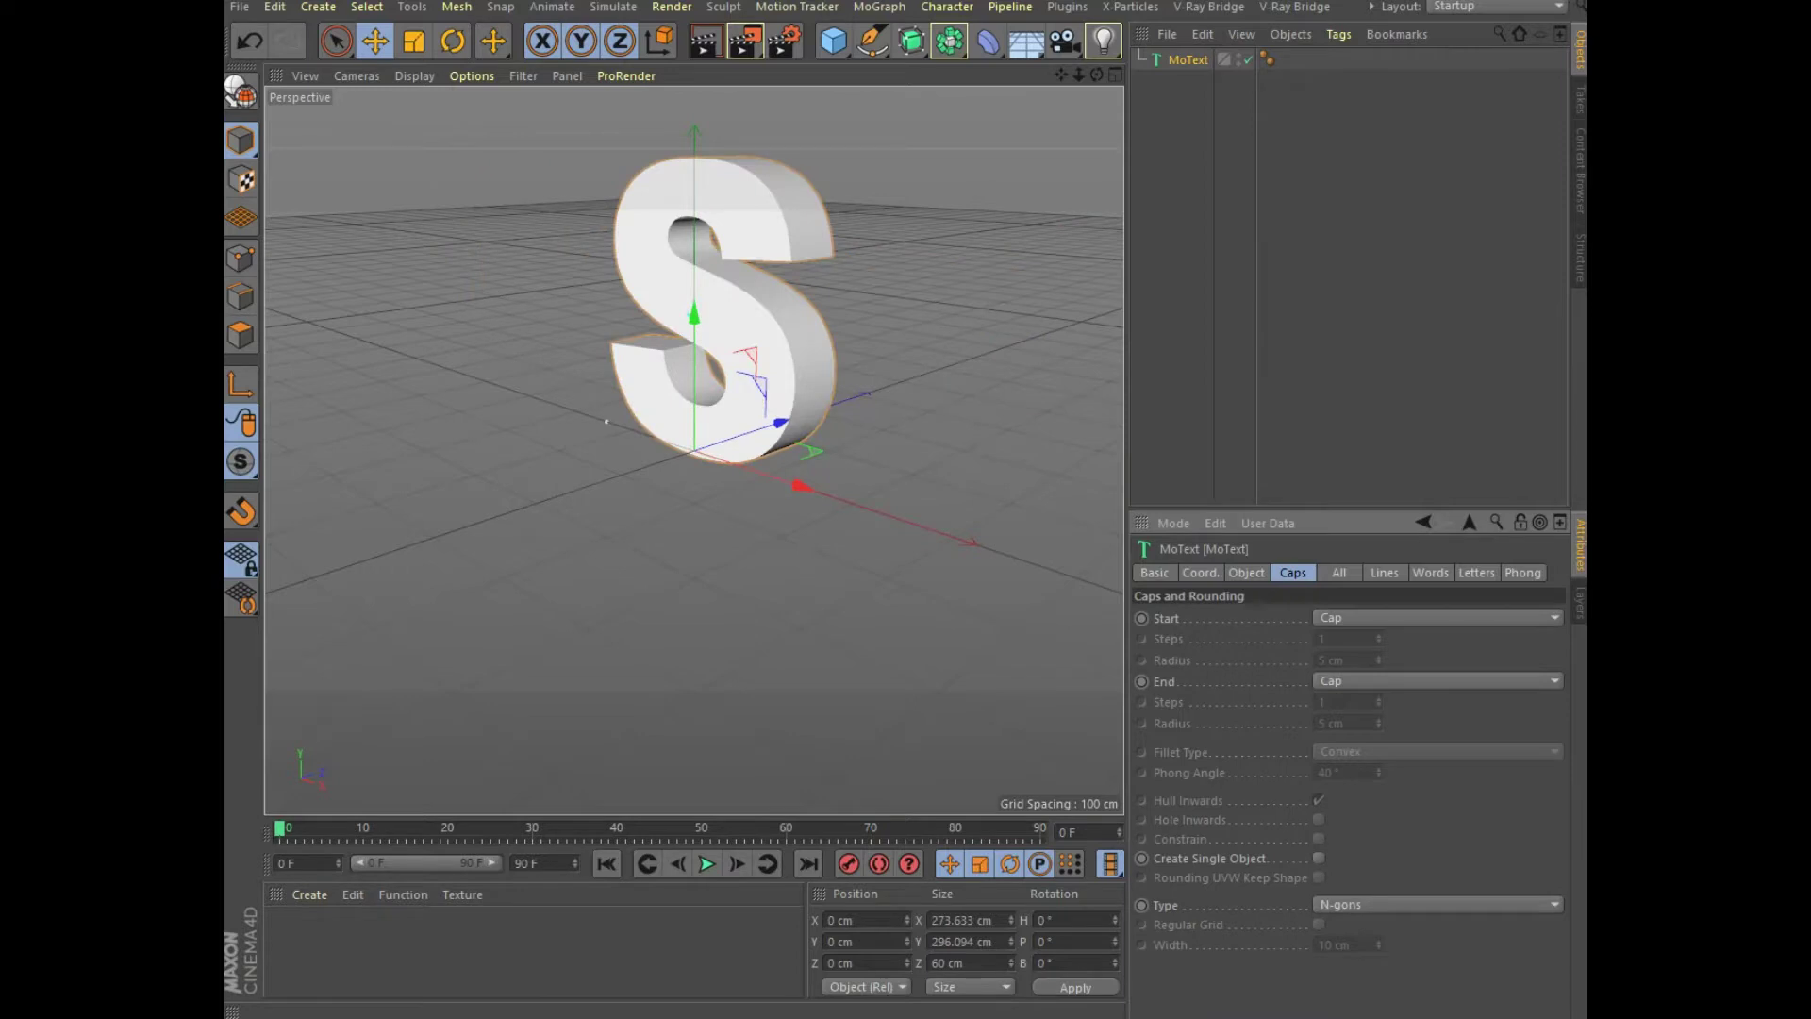
pyautogui.click(1319, 858)
pyautogui.moveTo(1061, 74); pyautogui.dragTo(1000, 179)
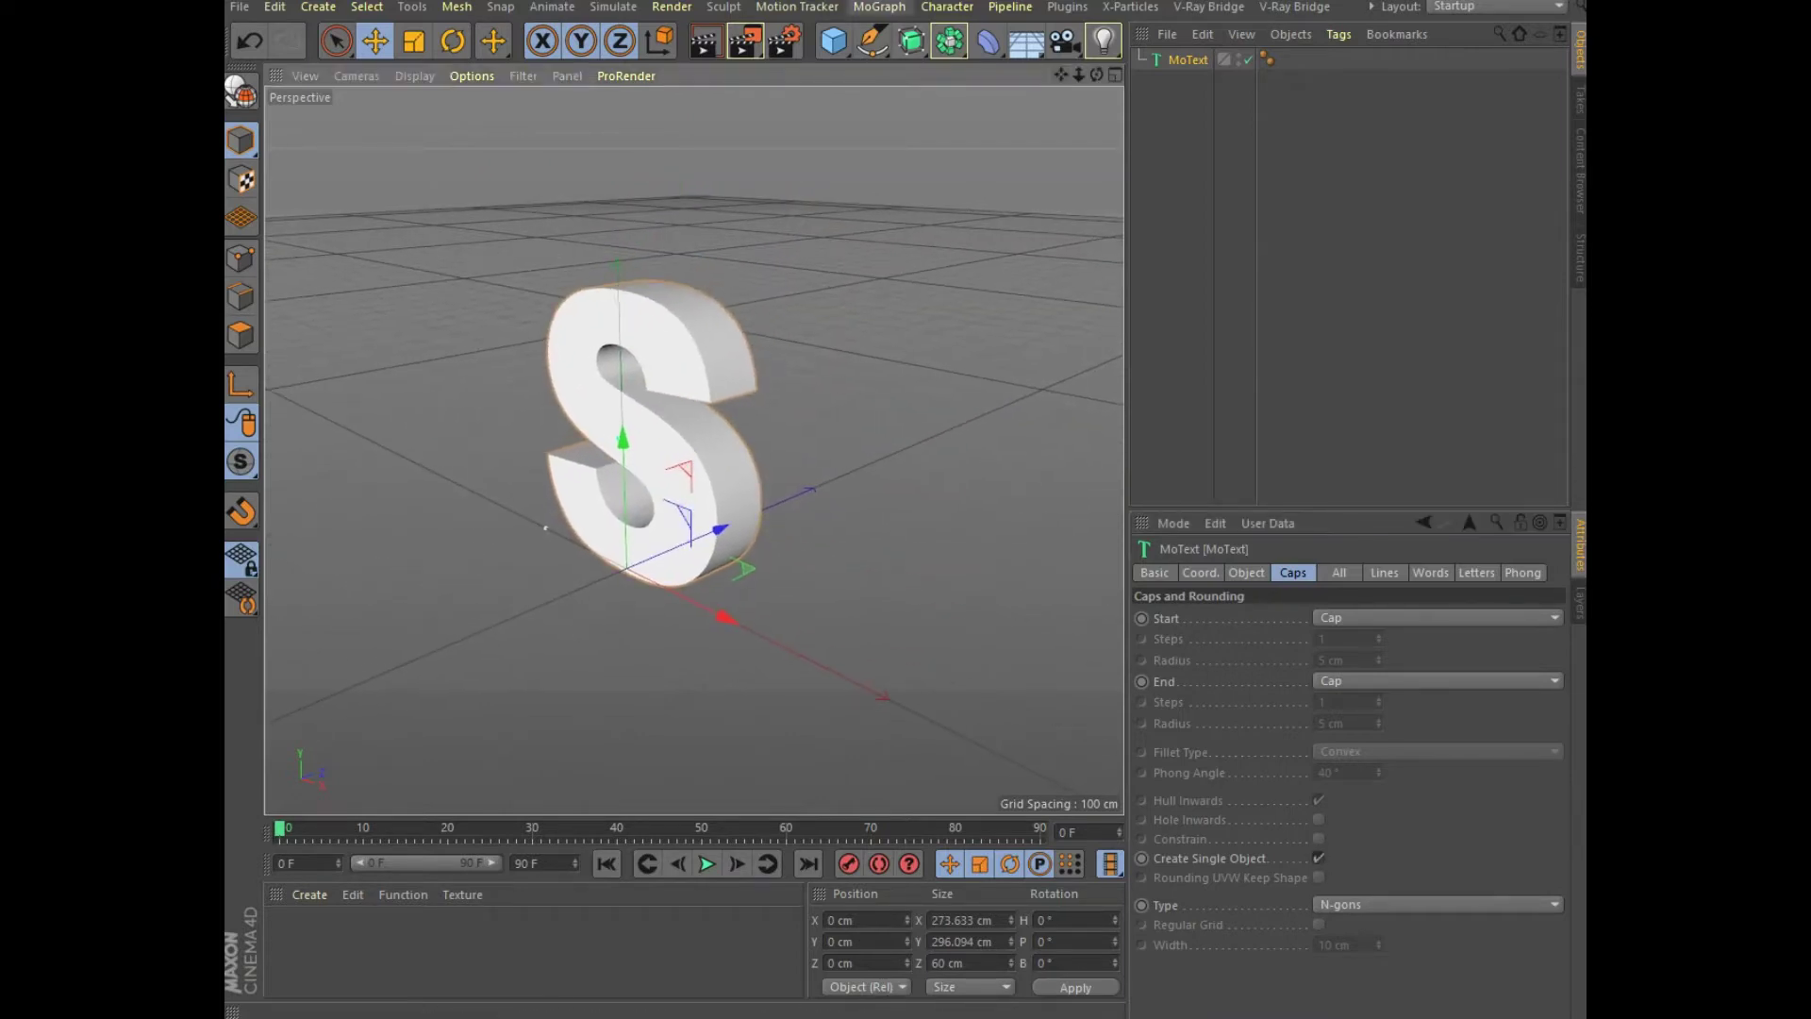
# - Add a Voronoi Fracture and nest the MoText inside it
pyautogui.click(879, 7)
pyautogui.click(922, 303)
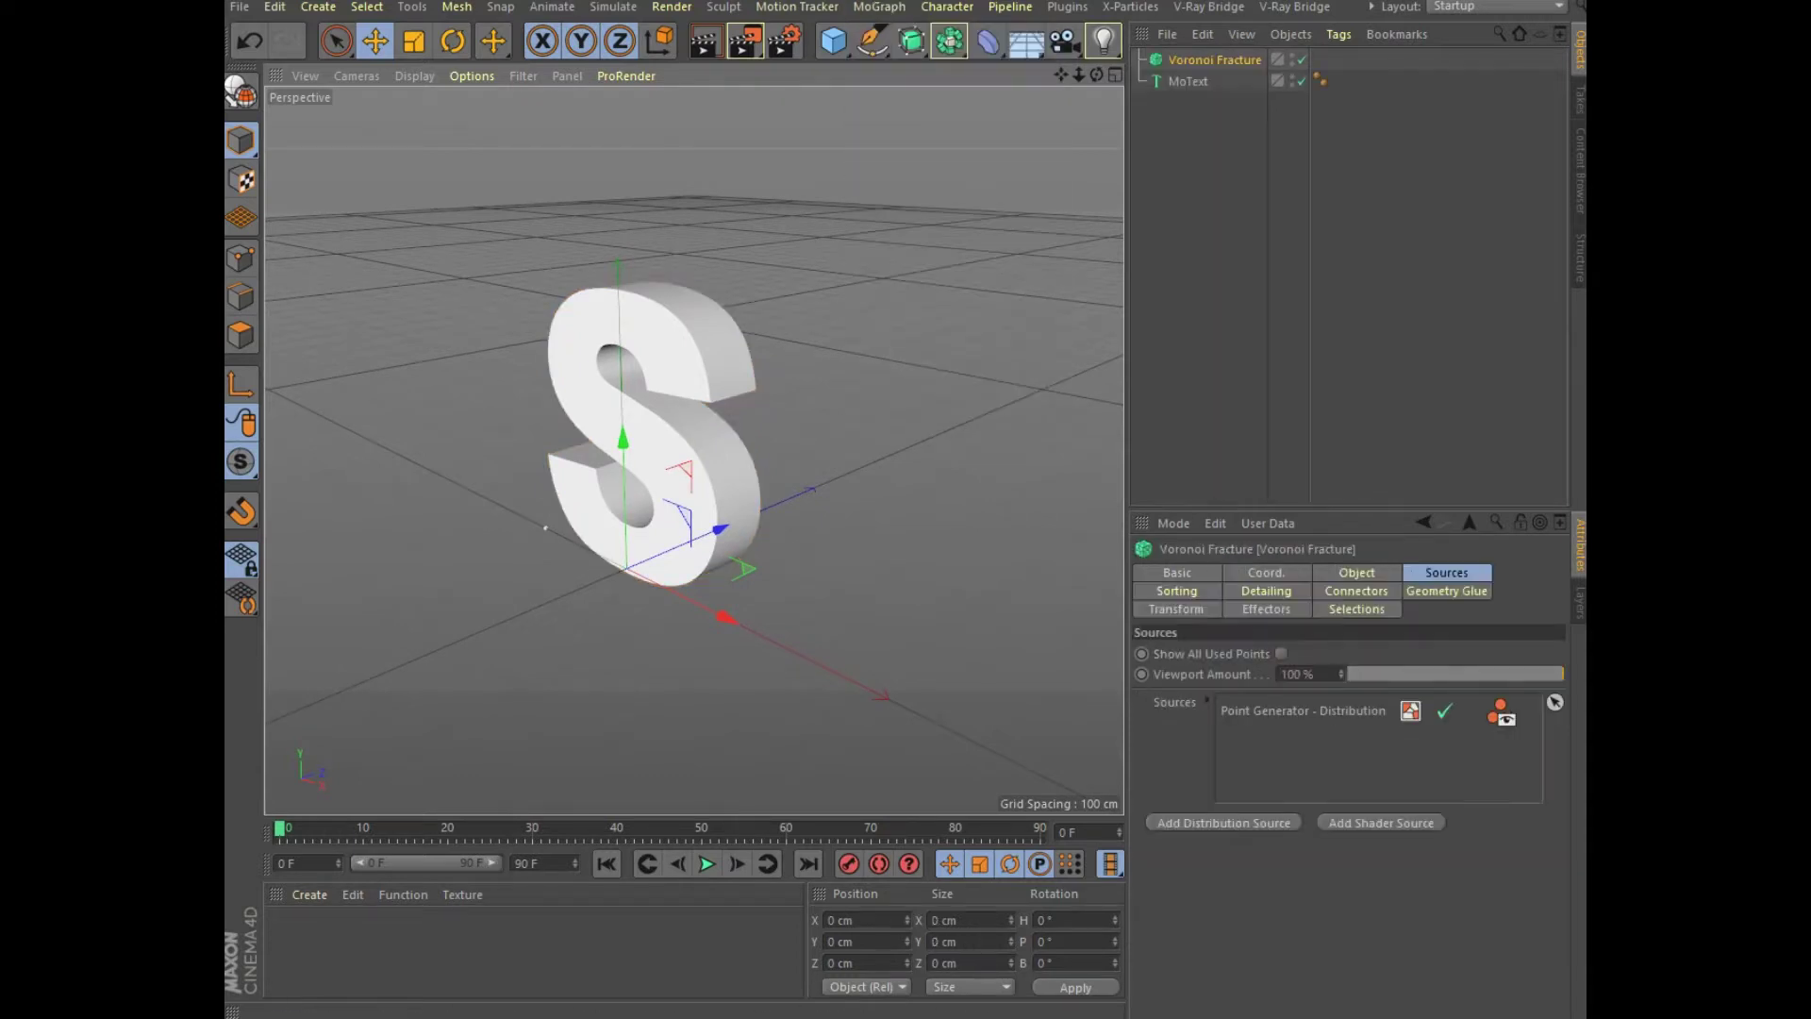
pyautogui.moveTo(1187, 81); pyautogui.dragTo(1215, 59)
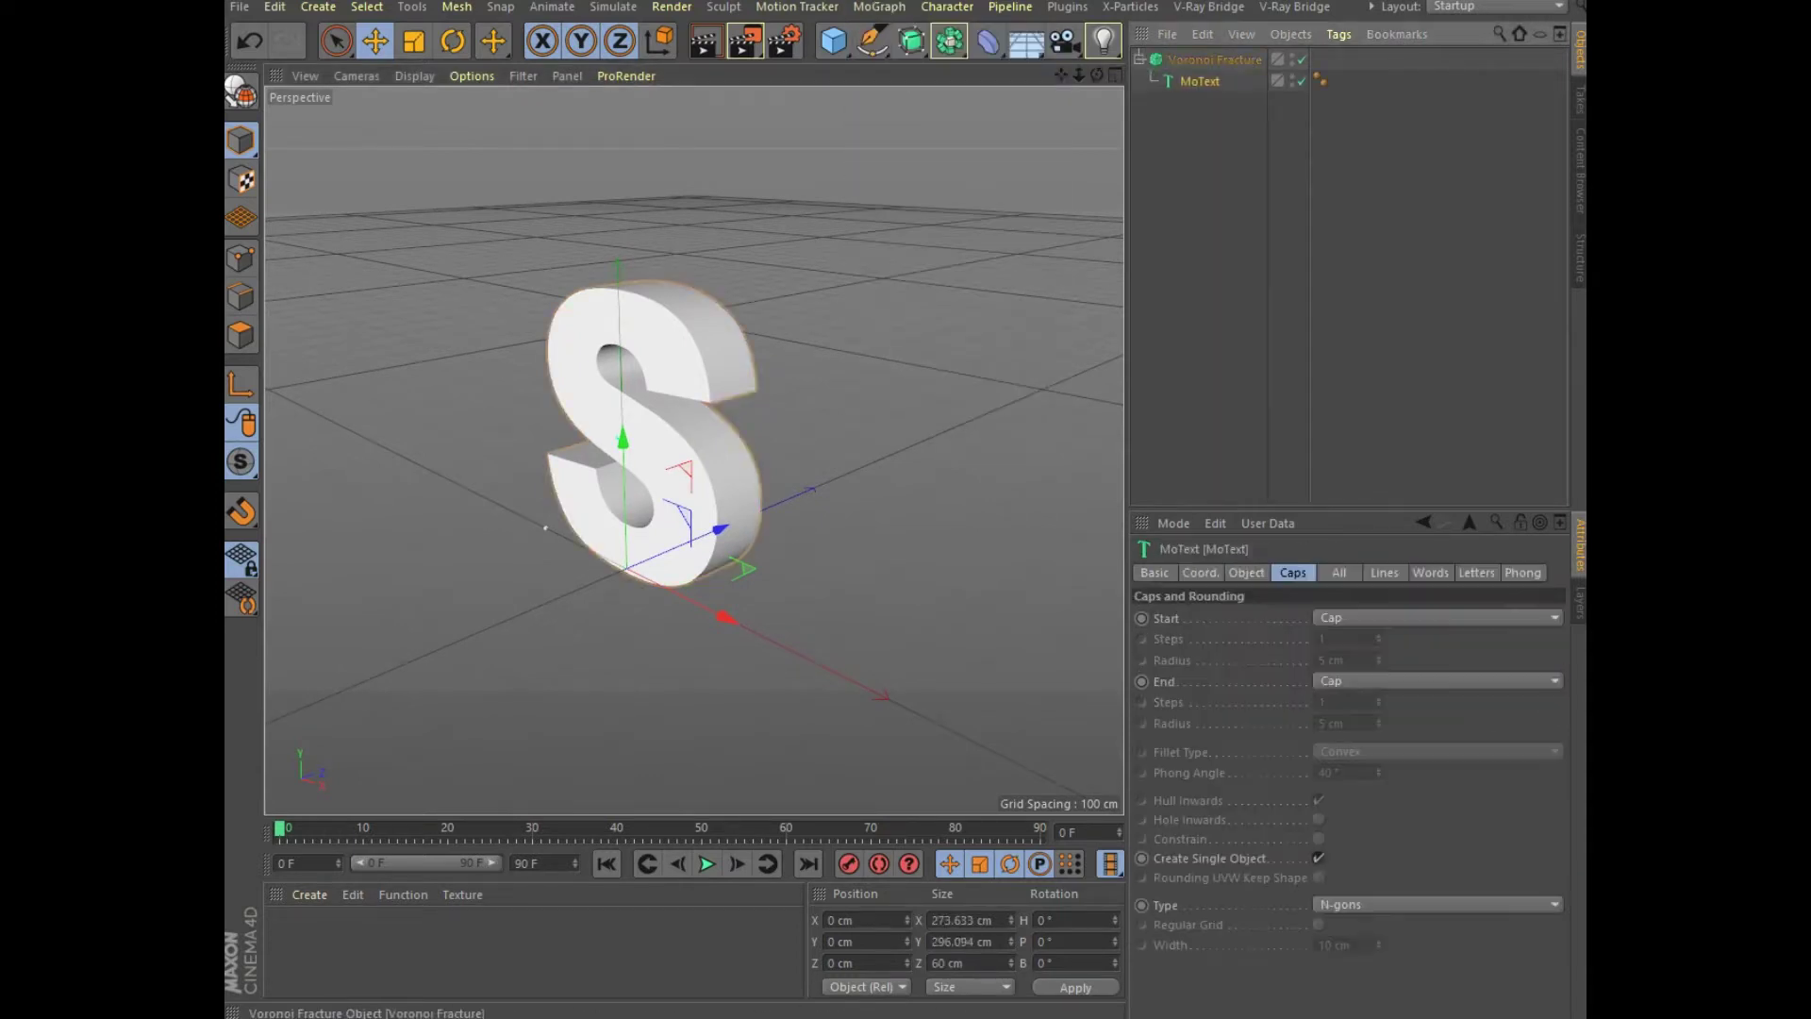
# - Set the Voronoi Fracture point amount to 60
pyautogui.click(1215, 59)
pyautogui.doubleClick(1273, 928)
pyautogui.write('60')
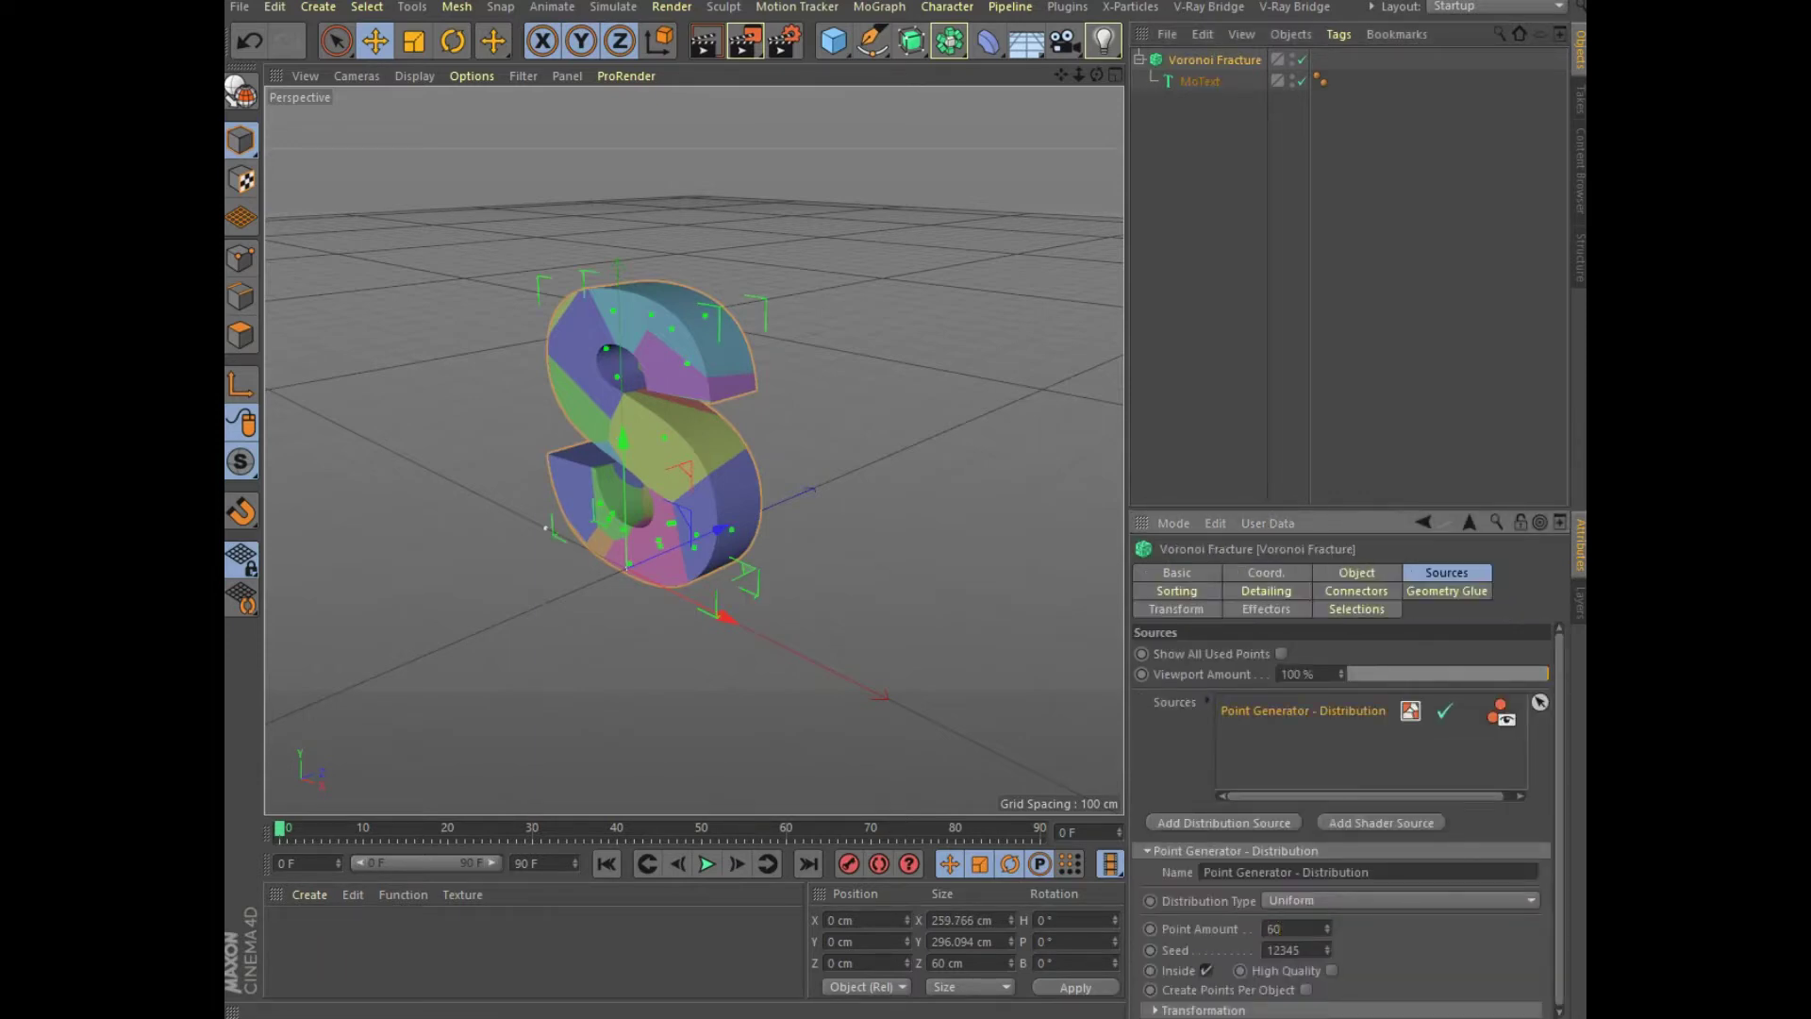
pyautogui.press('Return')
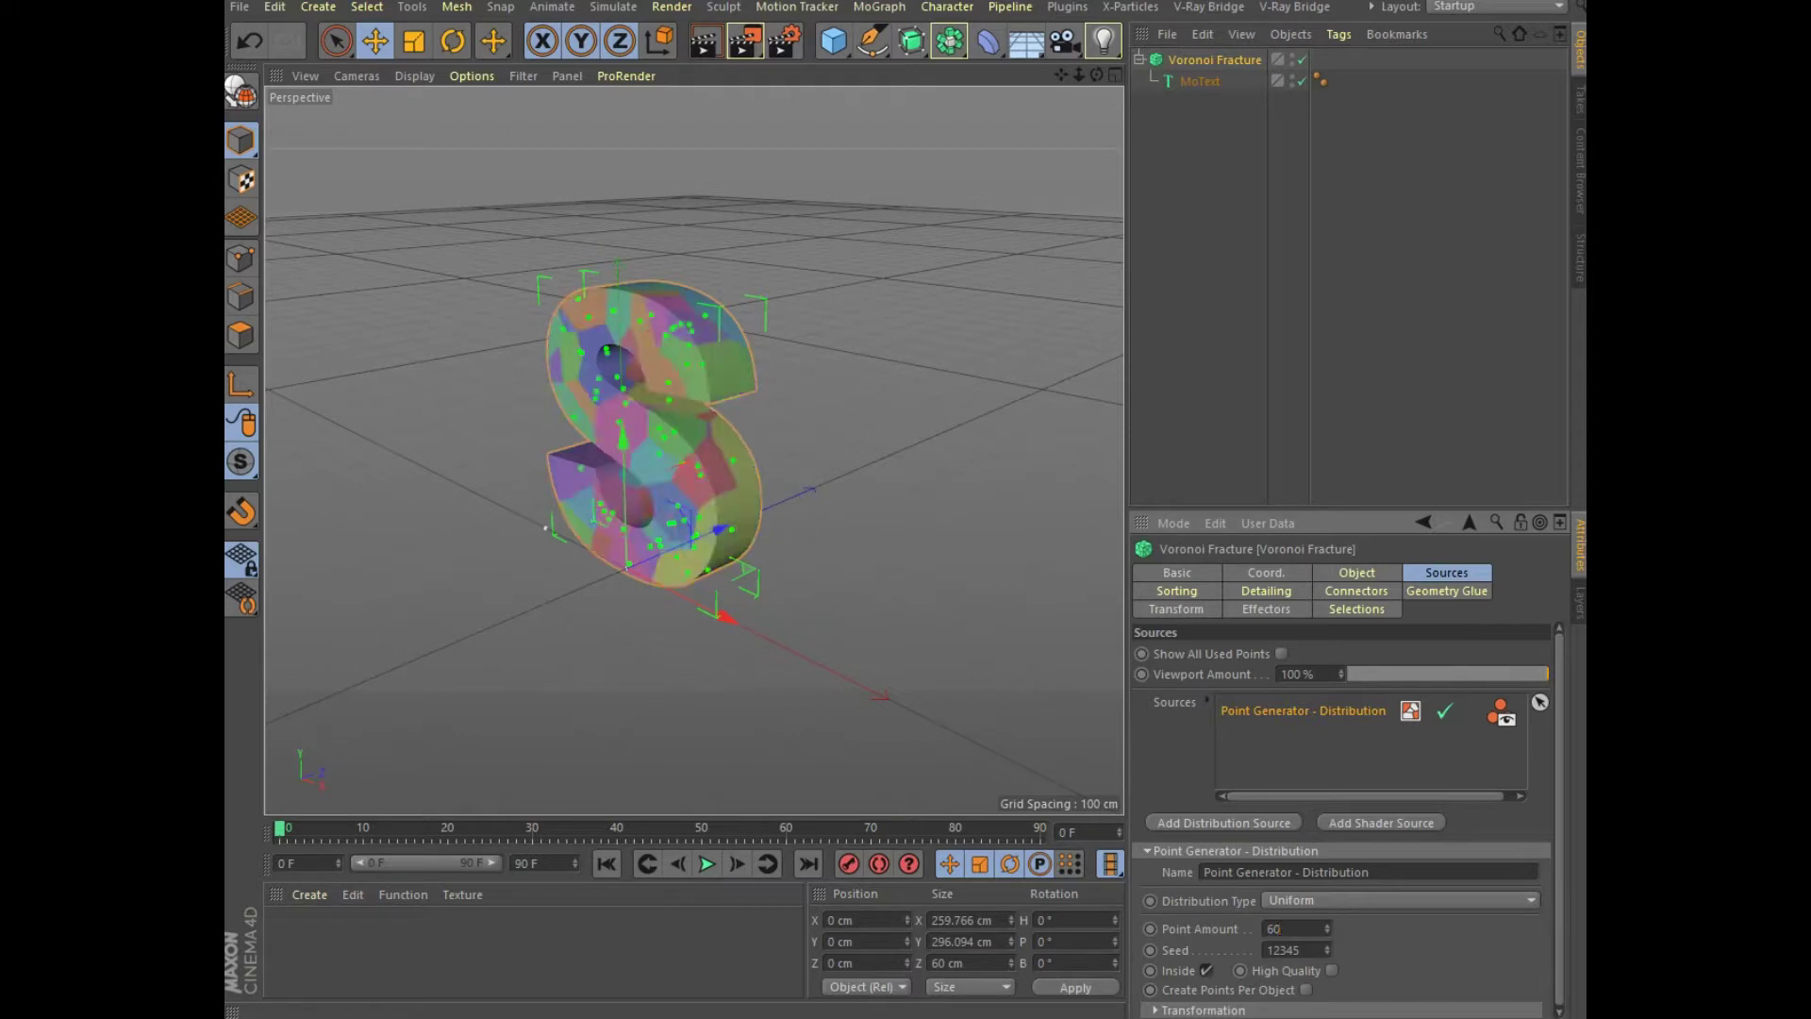
pyautogui.click(949, 41)
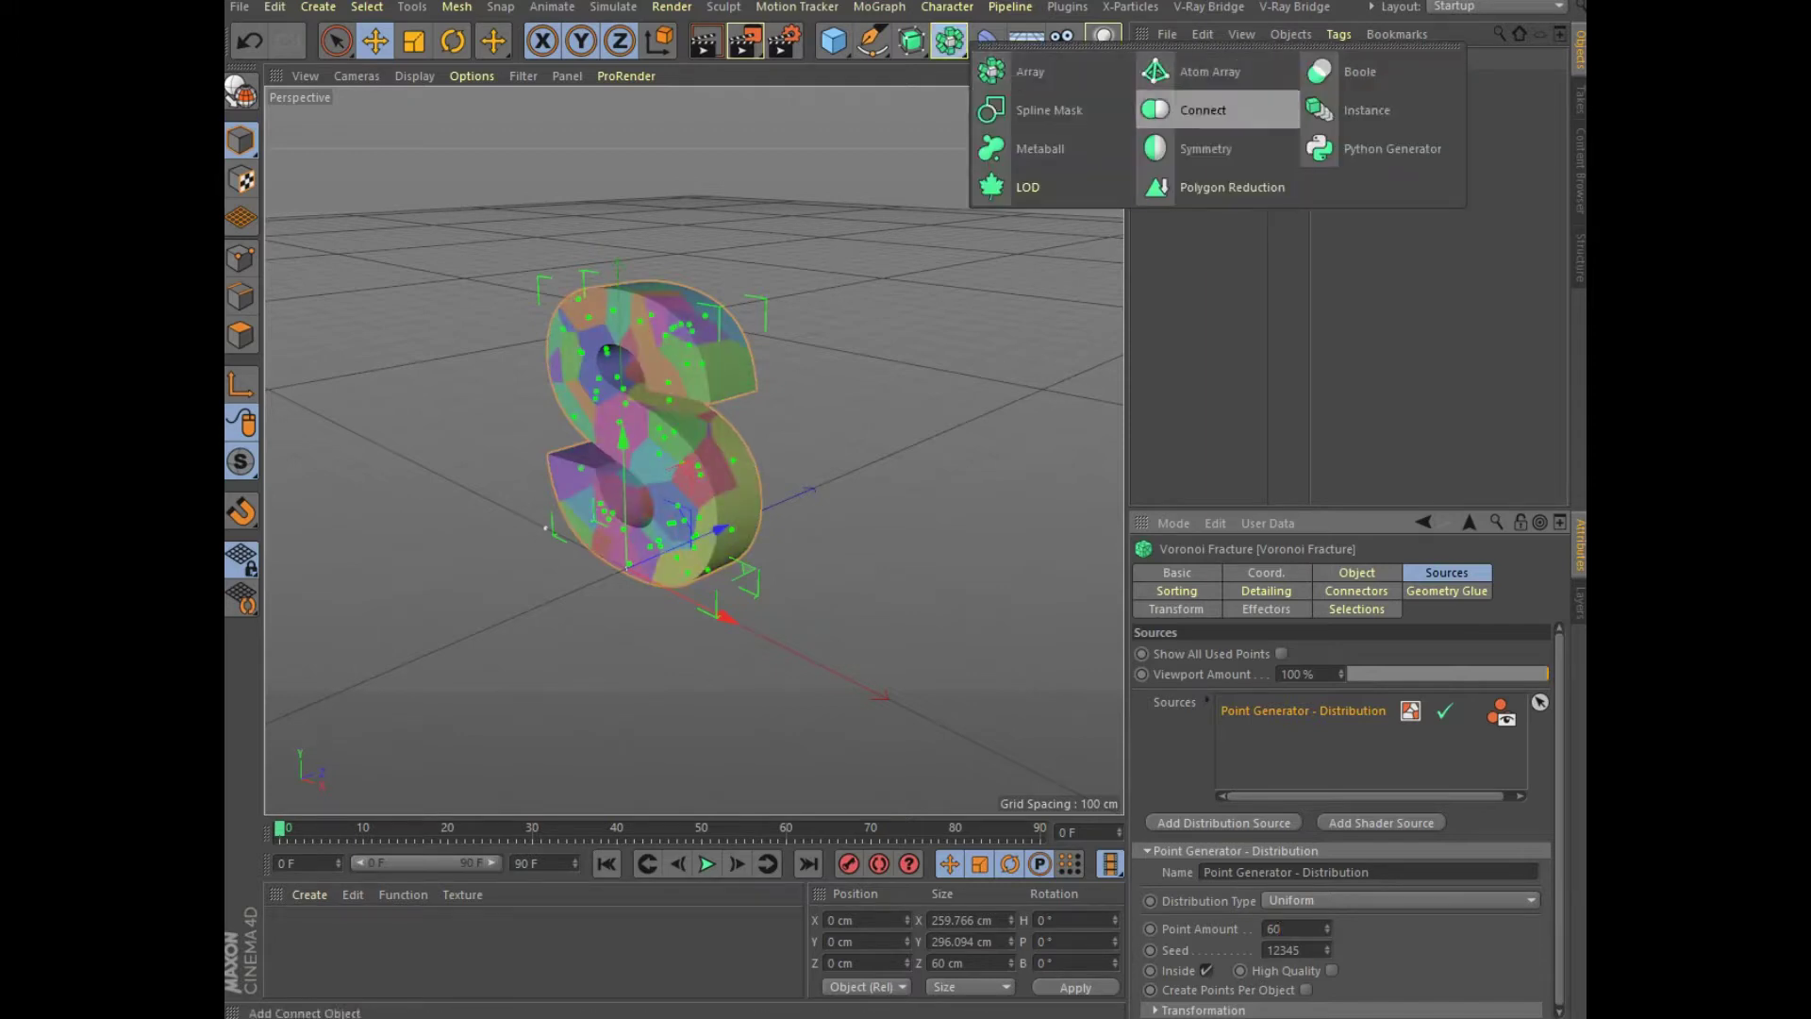
# - Wrap the Voronoi Fracture in a Connect object and nest Connect under a new Metaball
pyautogui.keyDown('alt'); pyautogui.click(1202, 110); pyautogui.keyUp('alt')
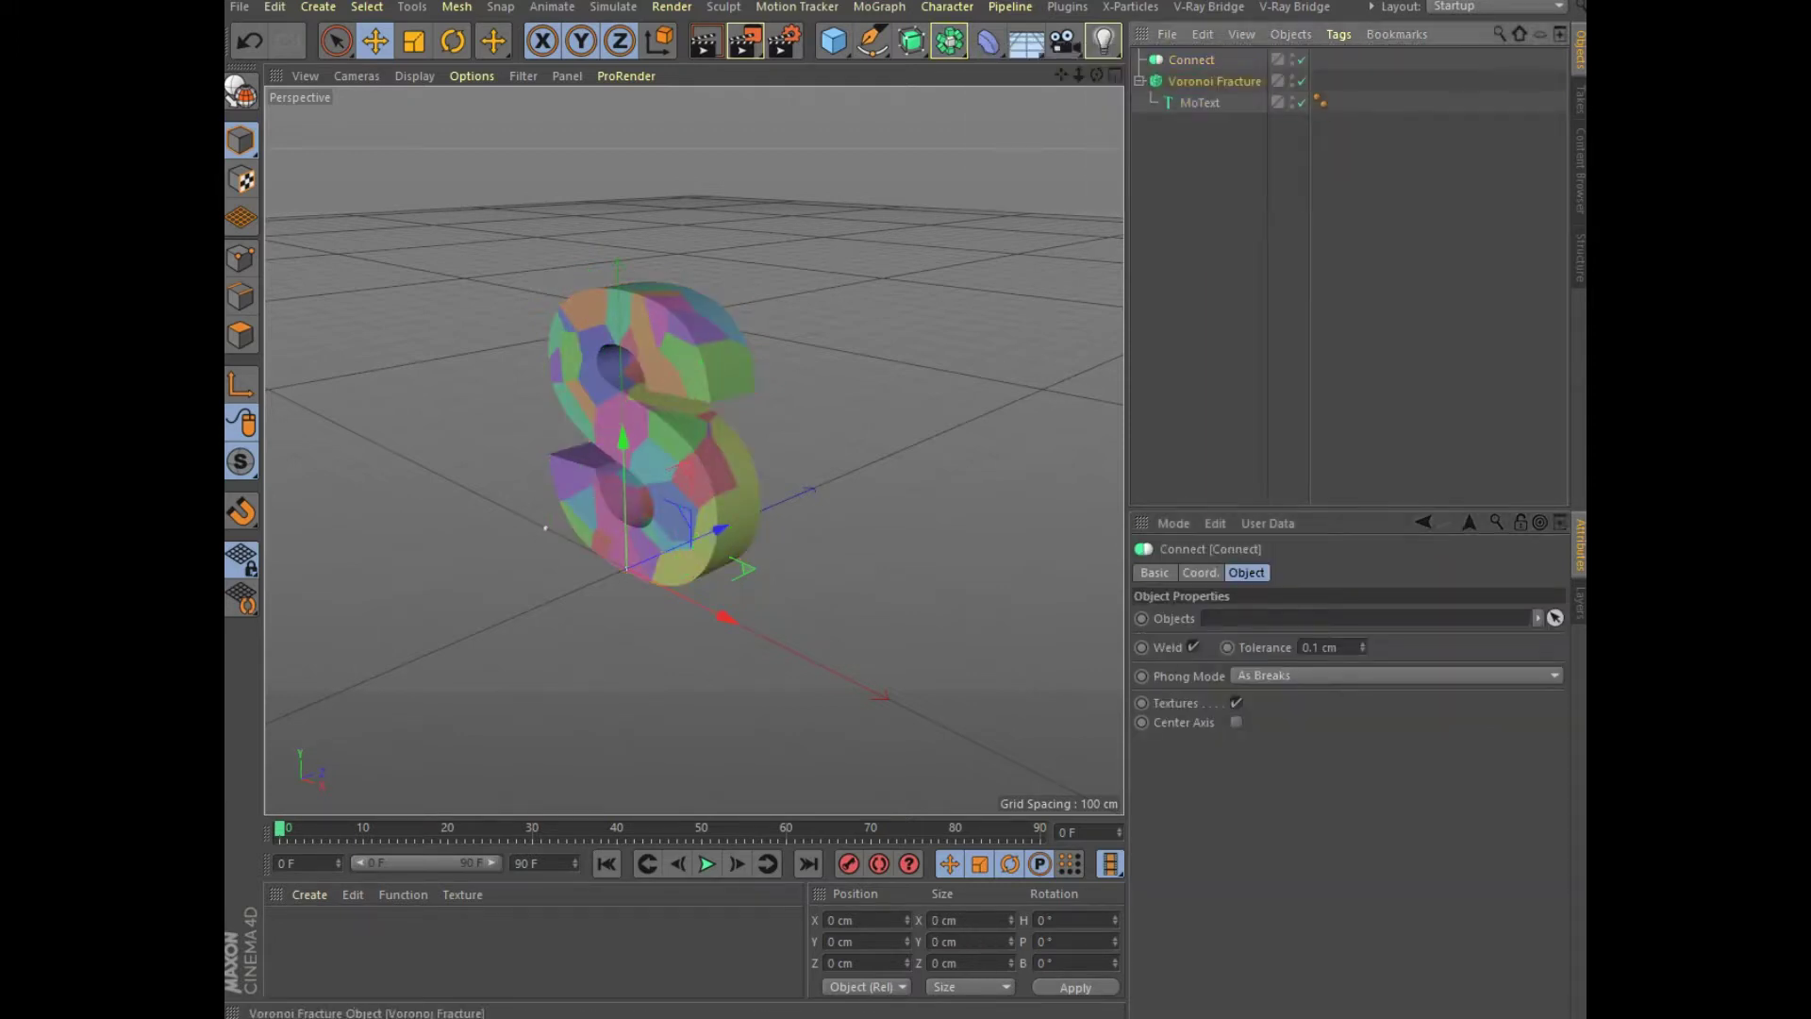
pyautogui.click(1226, 81)
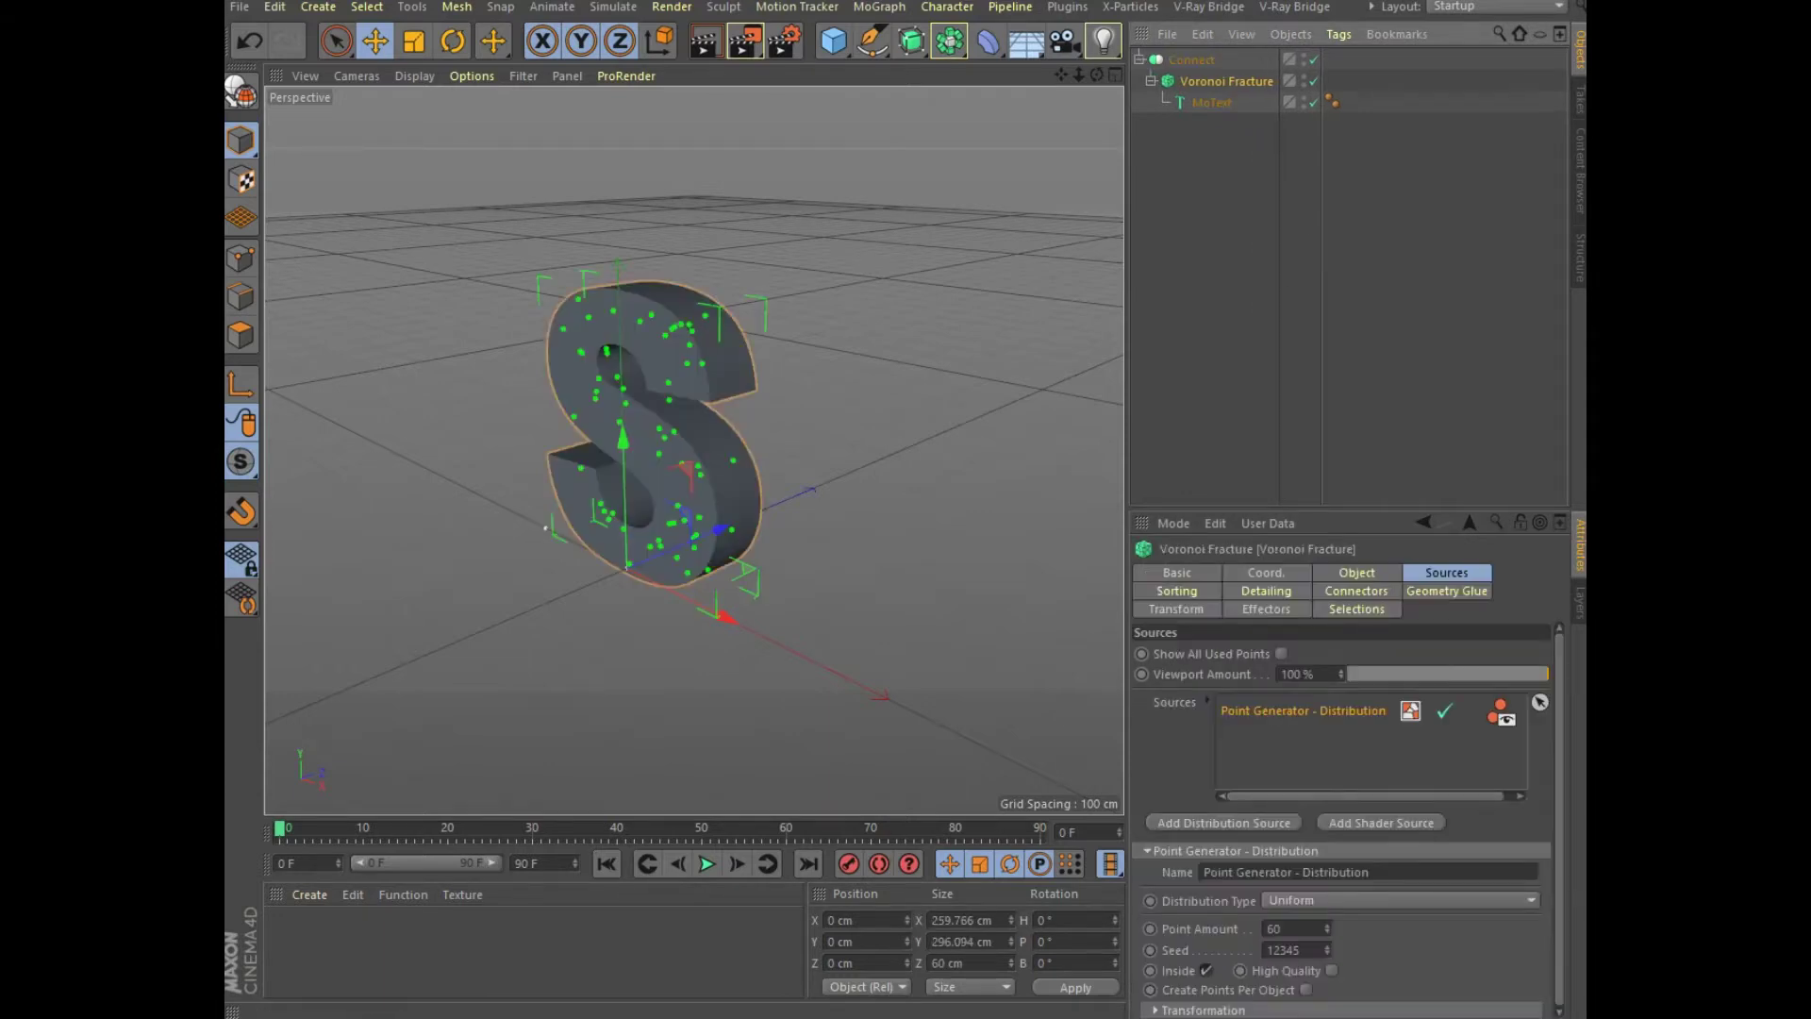
pyautogui.click(948, 40)
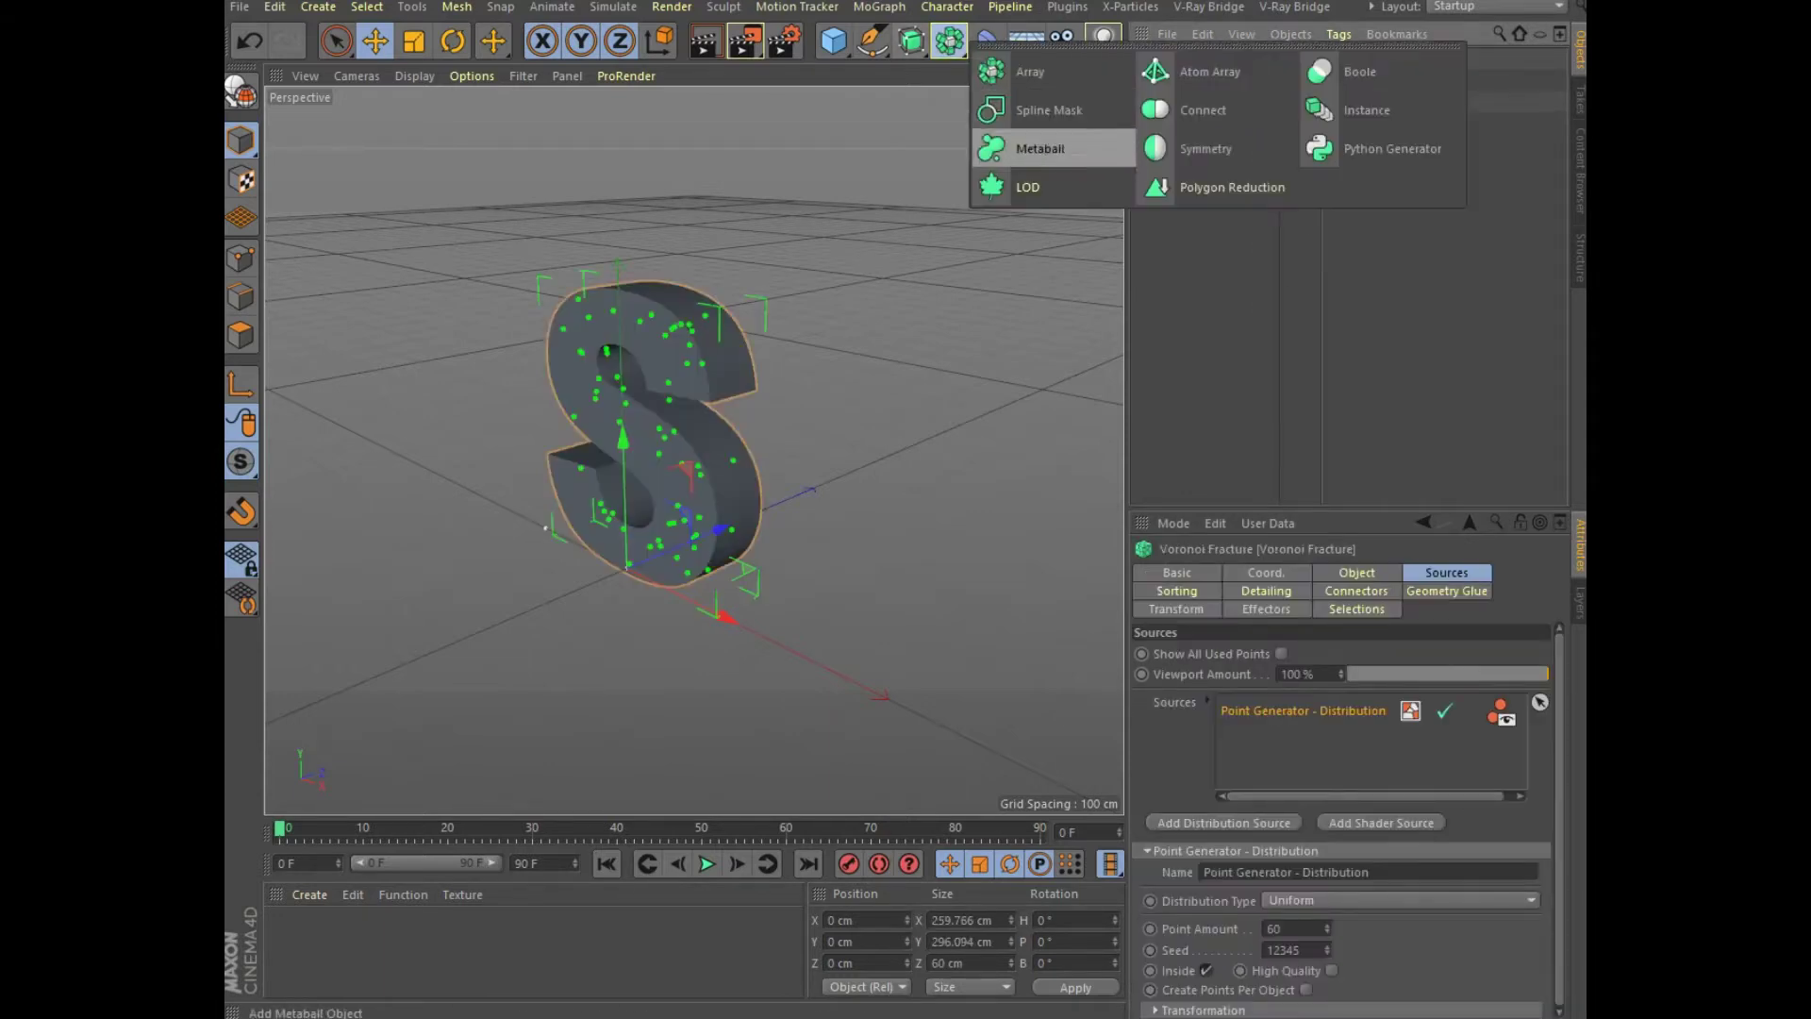
pyautogui.click(1038, 148)
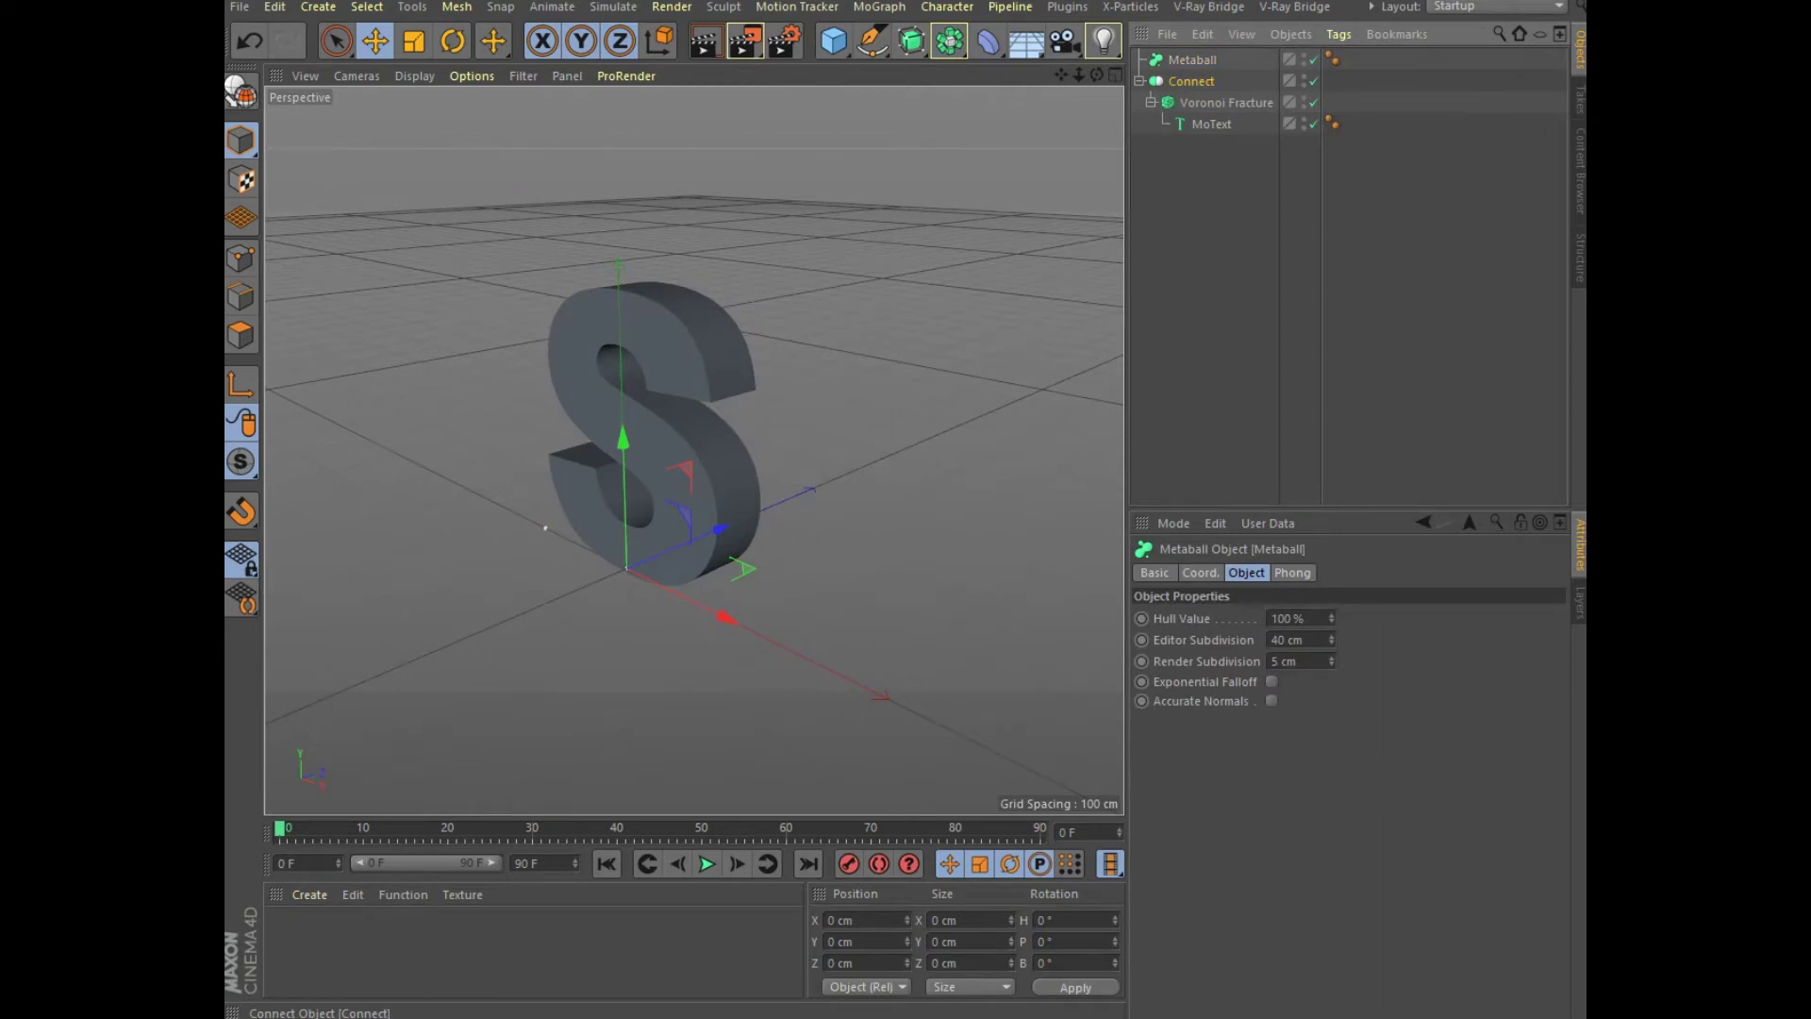
pyautogui.moveTo(1190, 81); pyautogui.dragTo(1192, 59)
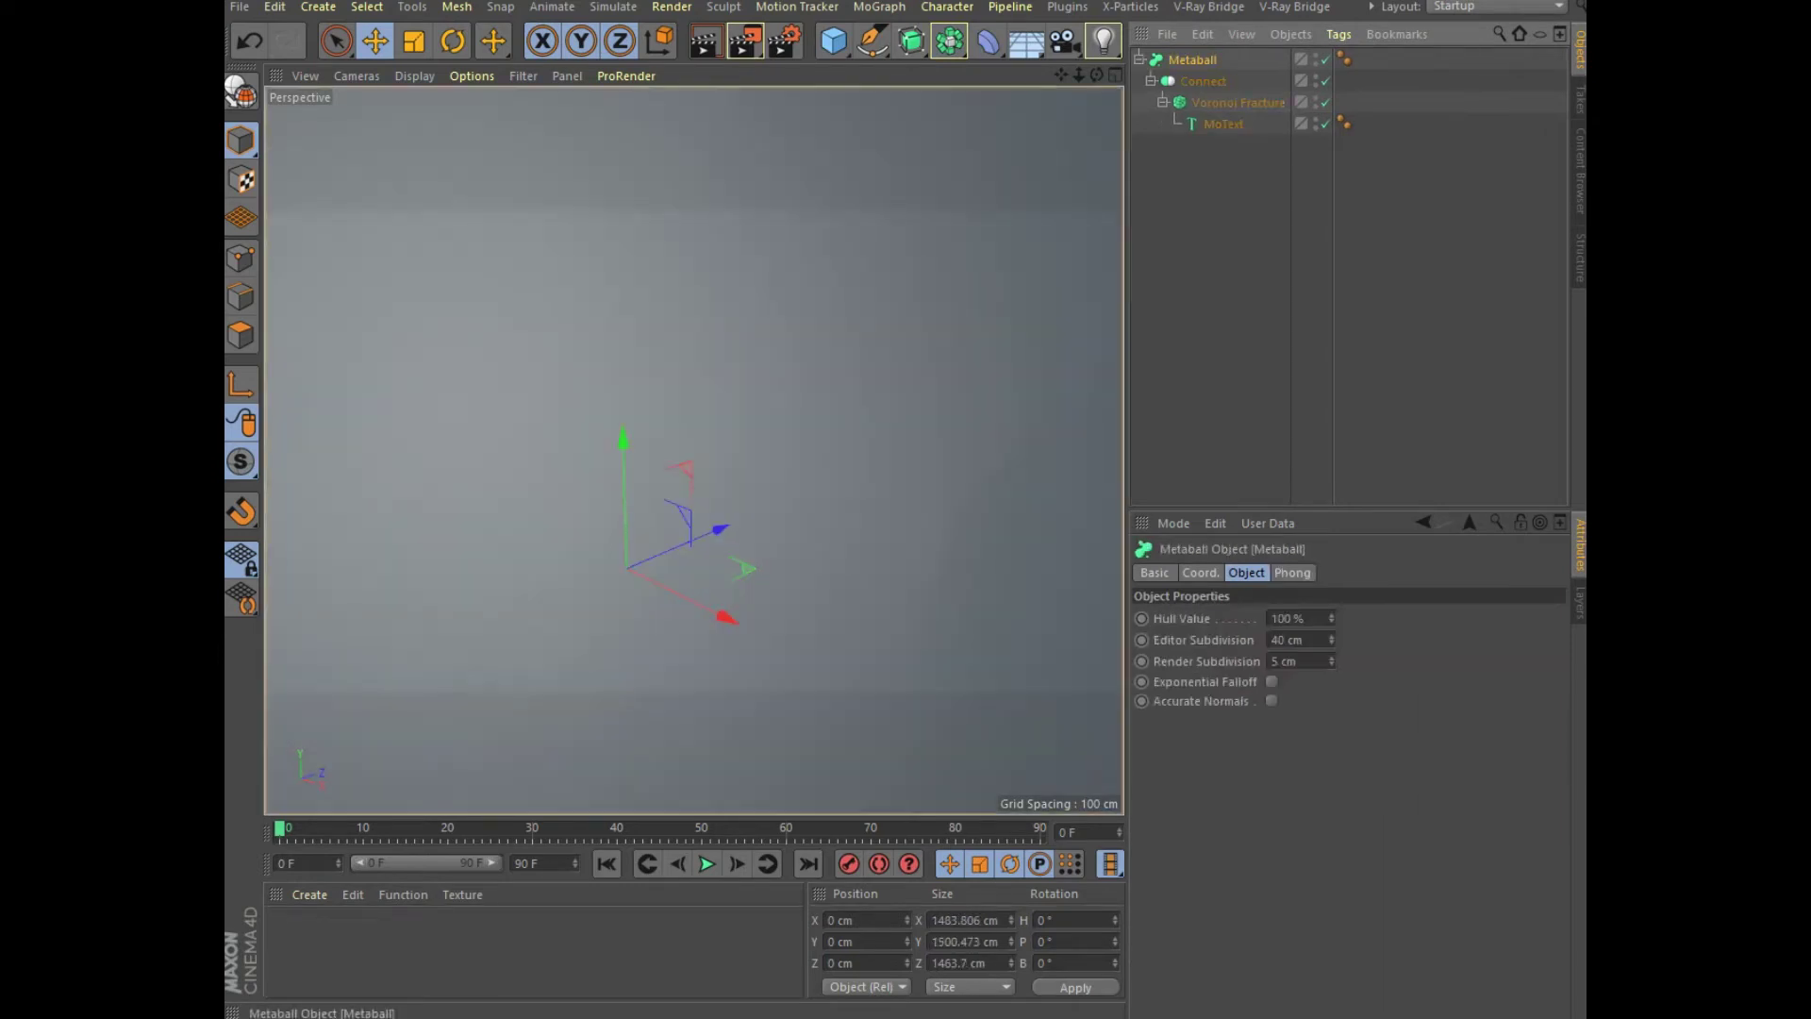
# - Set the Metaball editor subdivision to 4 cm
pyautogui.click(1283, 639)
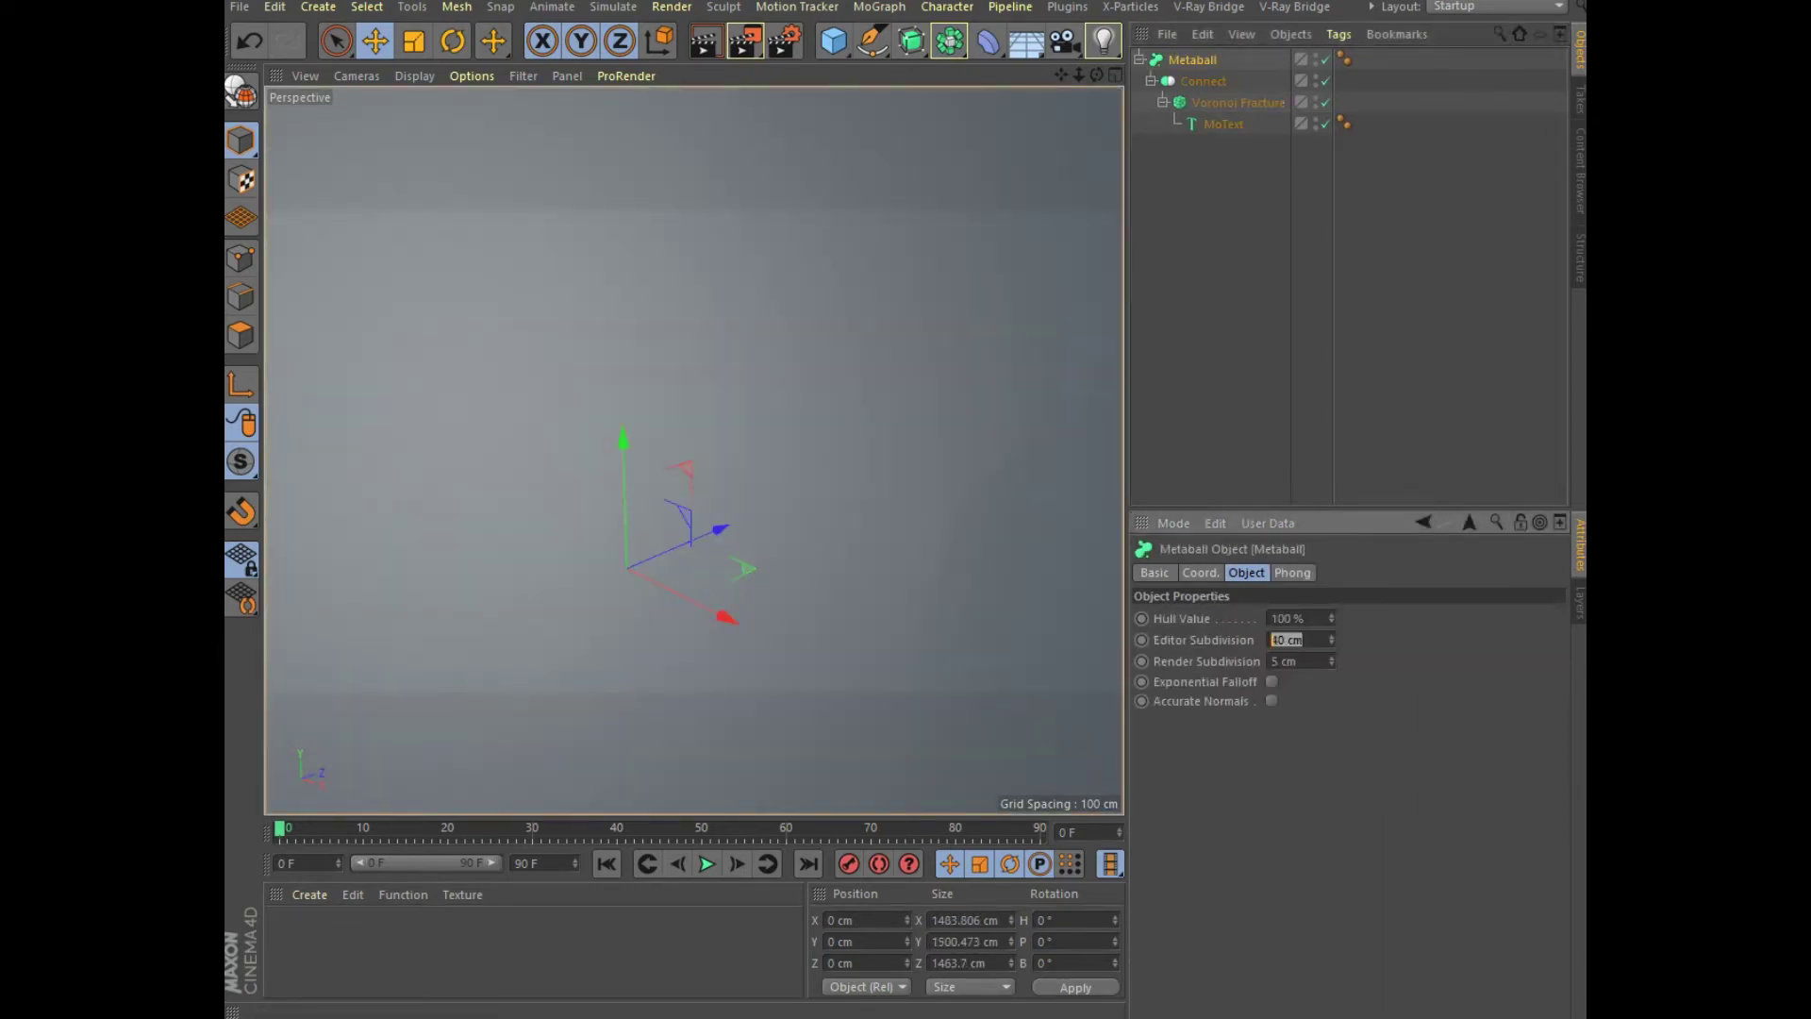
pyautogui.write('4')
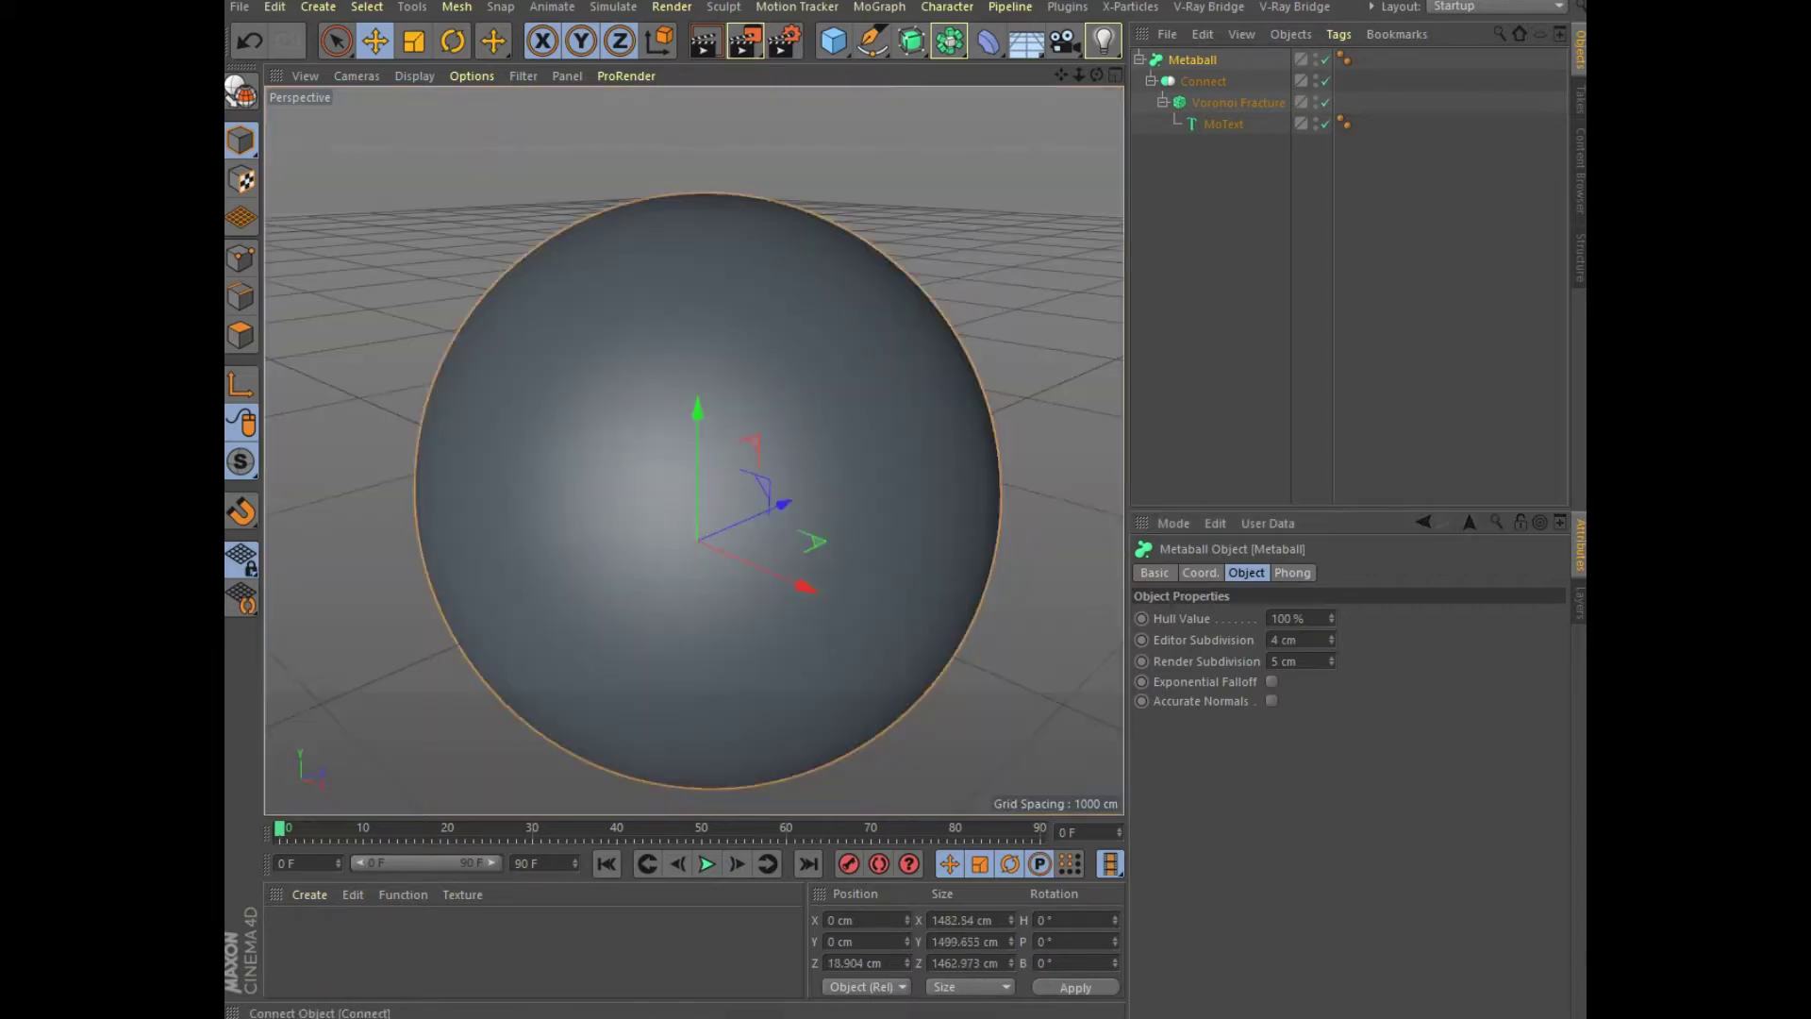
pyautogui.click(1203, 81)
# - Give Connect a Metaball tag (18% strength, 18 cm radius, Line type) and add a Smoothing deformer
pyautogui.rightClick(1212, 82)
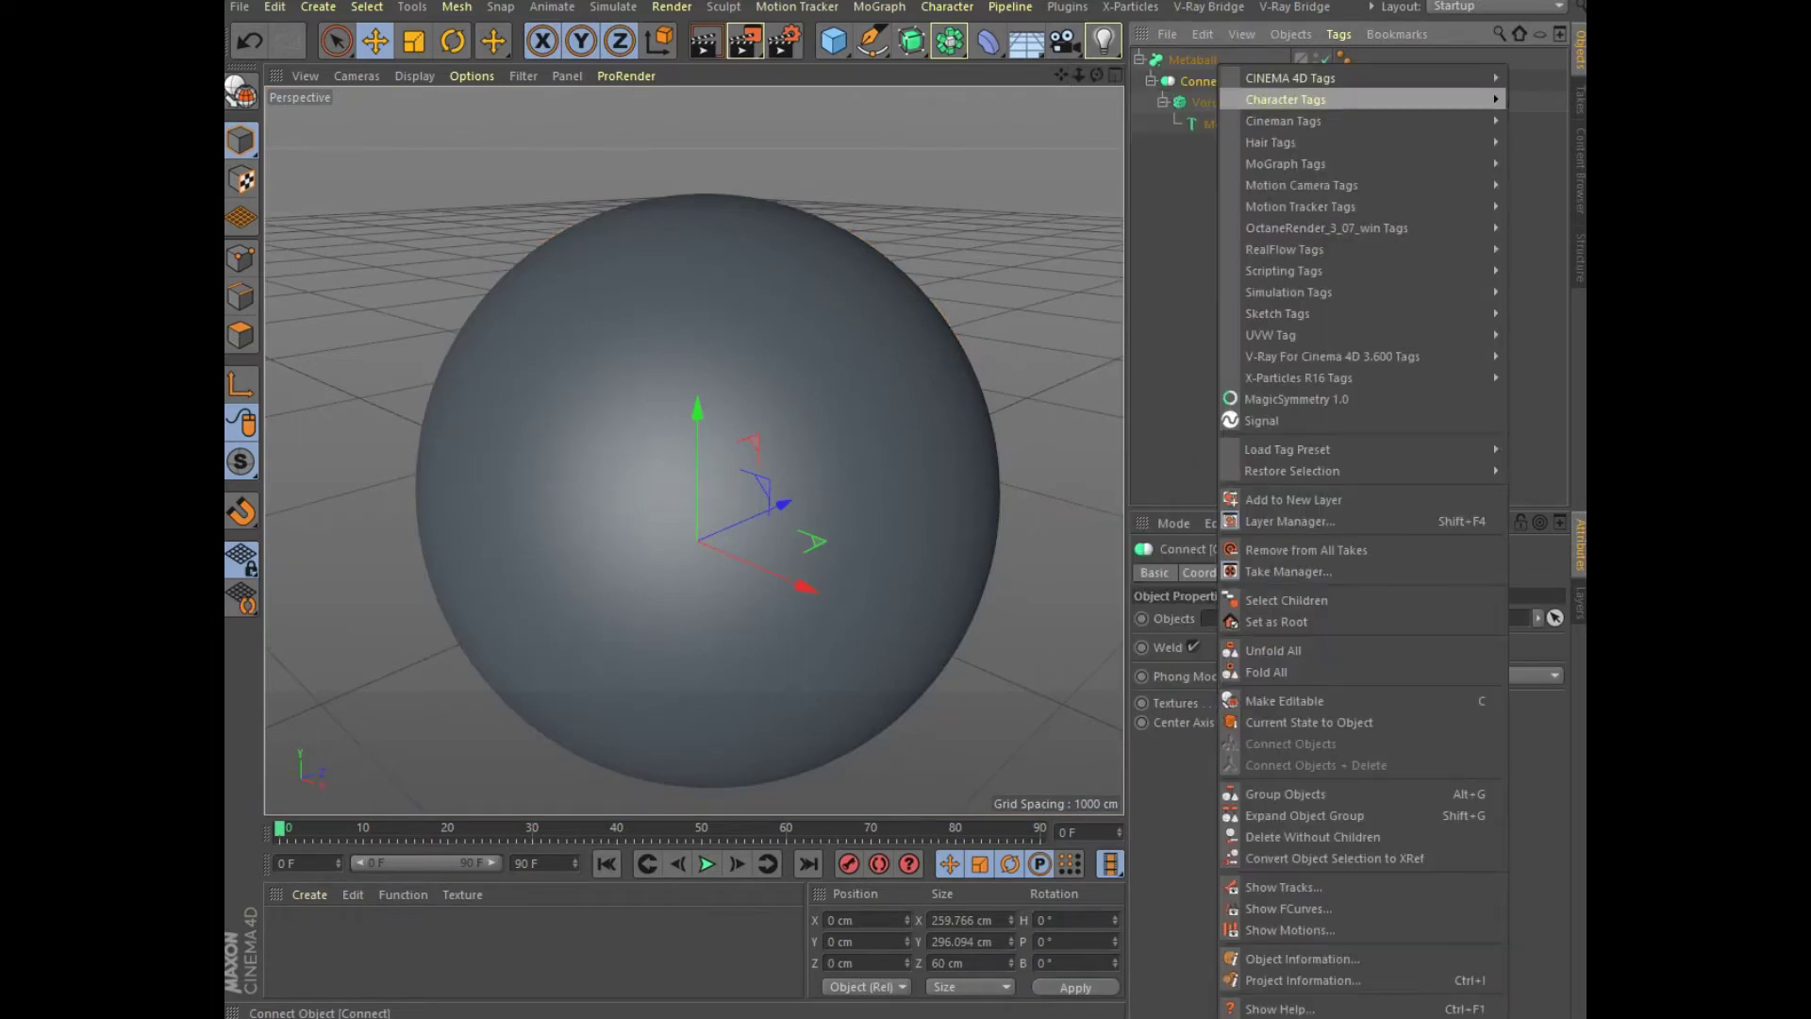
pyautogui.click(1118, 335)
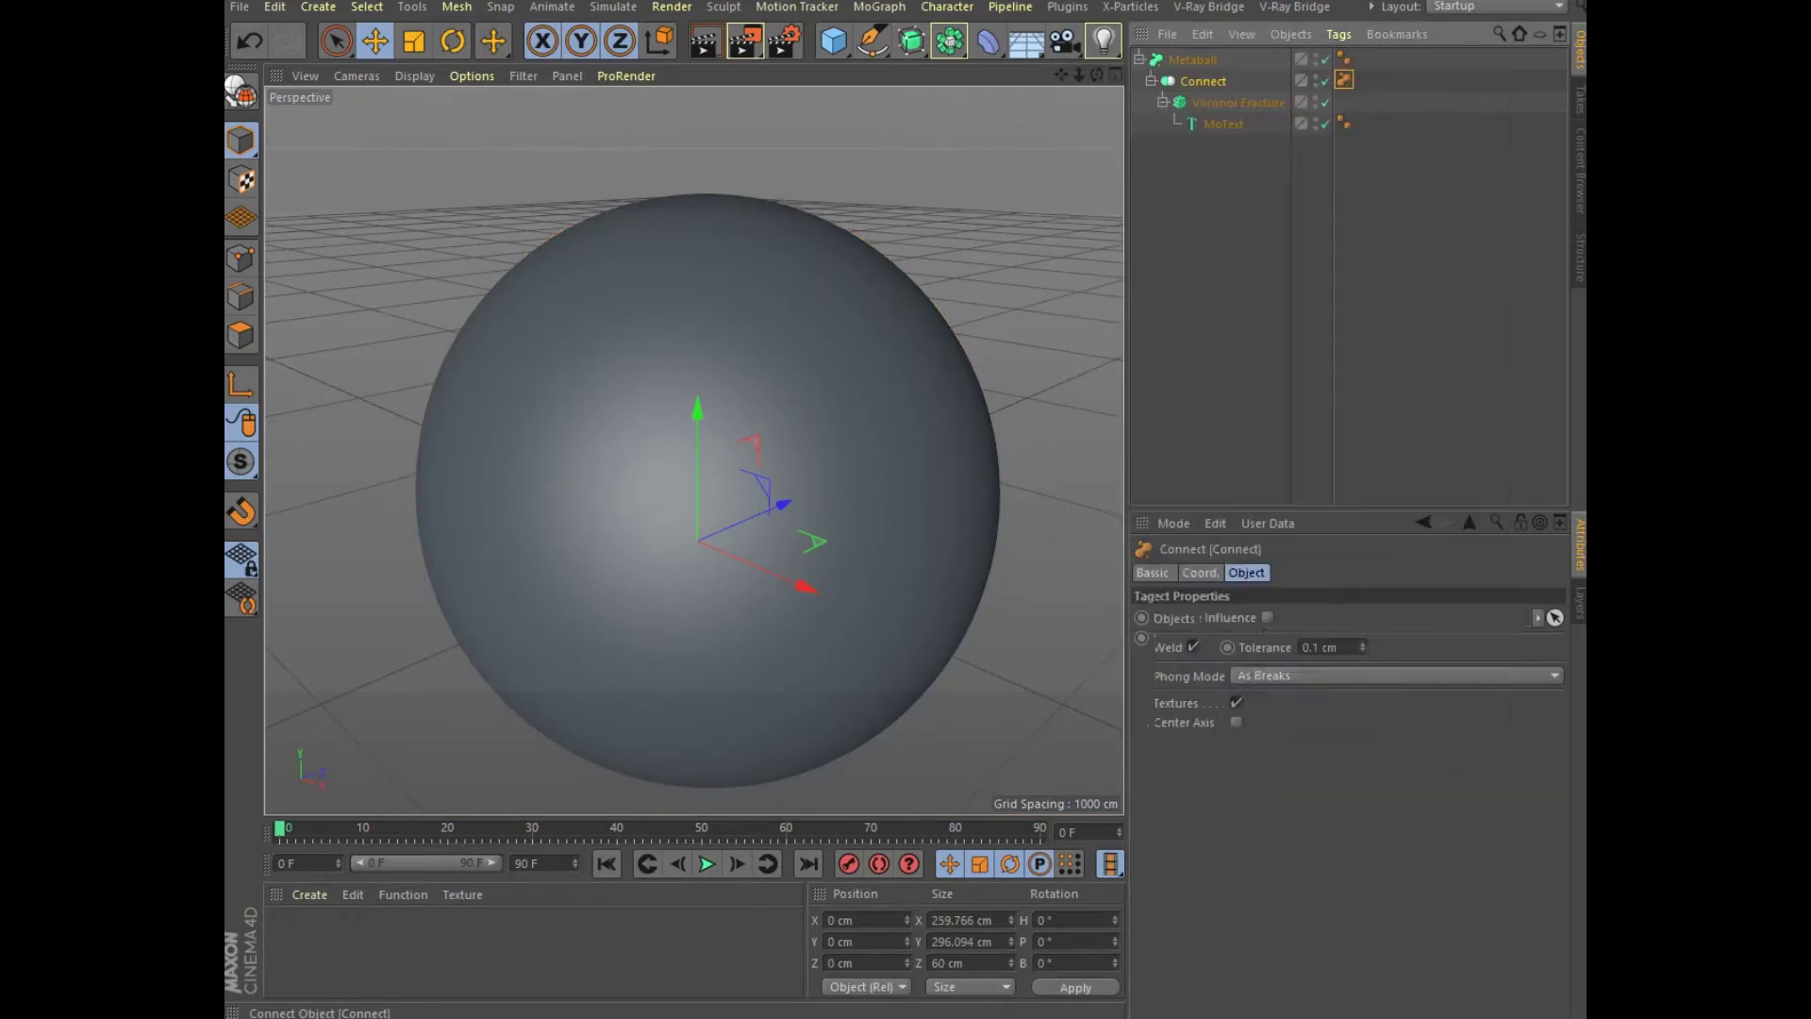
pyautogui.click(1283, 638)
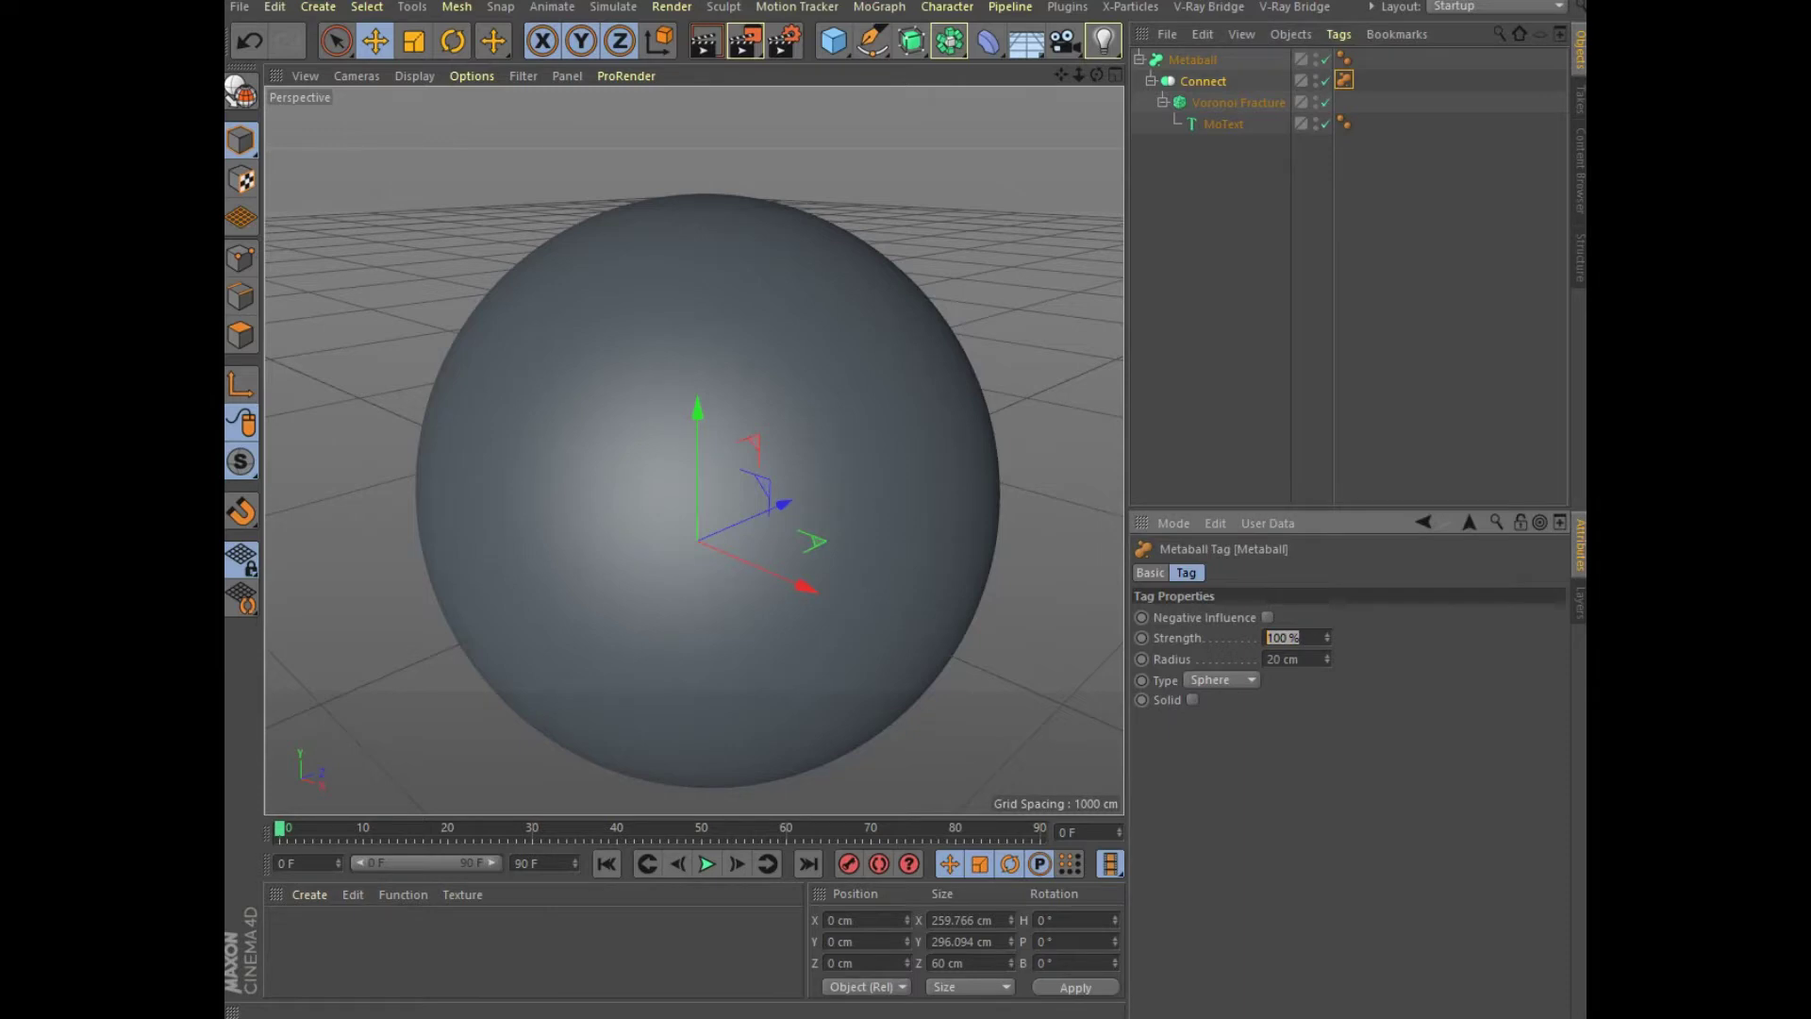
pyautogui.write('18')
pyautogui.press('Tab')
pyautogui.write('18')
pyautogui.press('Return')
pyautogui.click(1222, 680)
pyautogui.click(1207, 713)
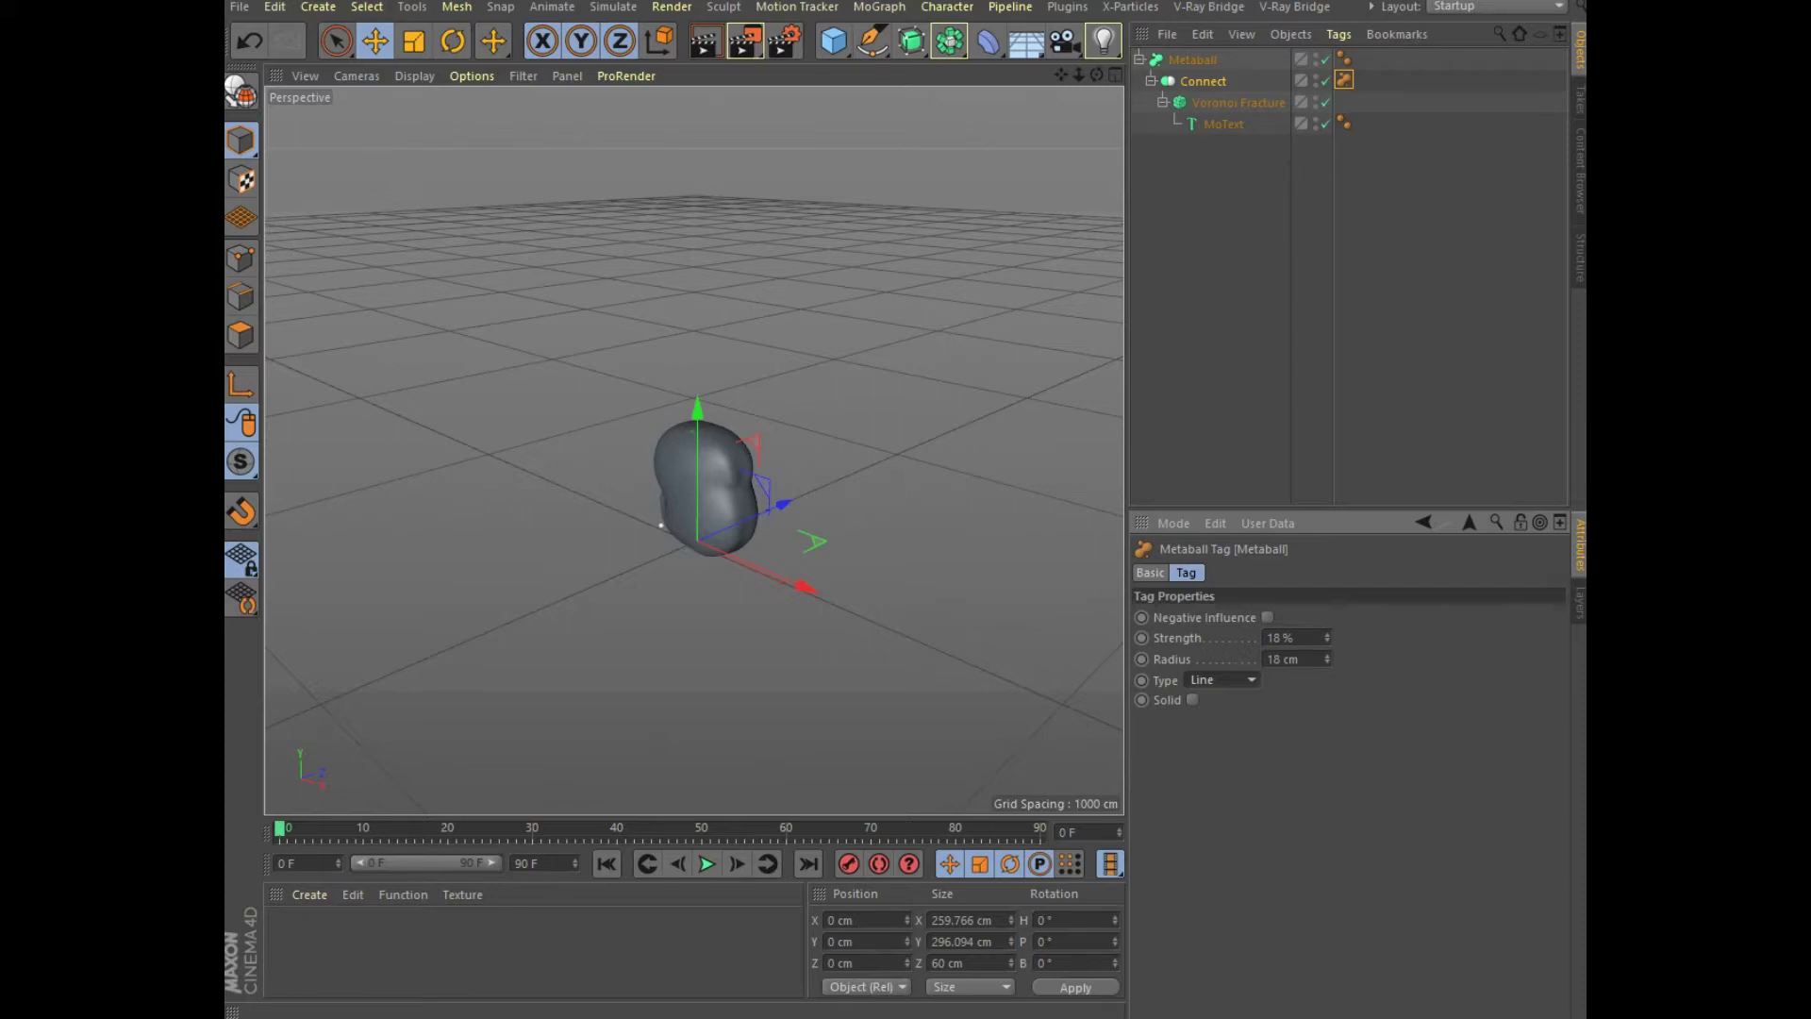
pyautogui.moveTo(987, 40); pyautogui.dragTo(909, 299)
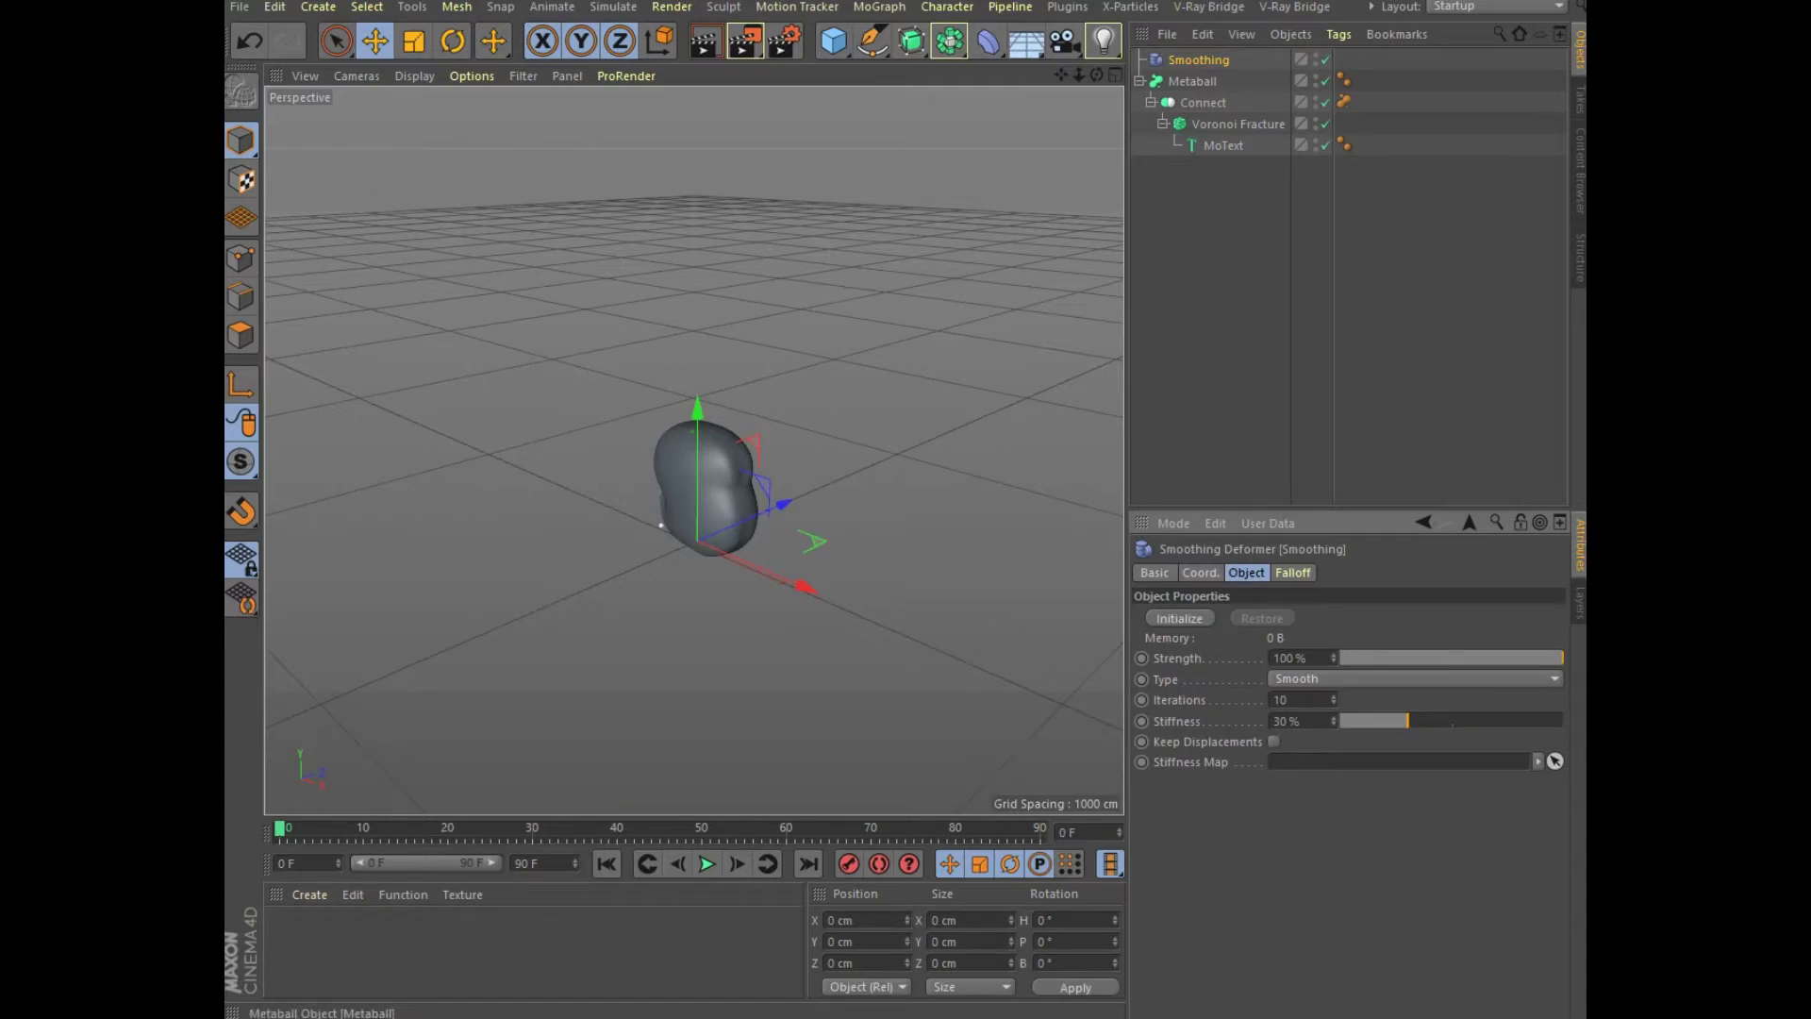
# - Inspect the metaball S by zooming, panning and orbiting the view around it
pyautogui.click(1192, 81)
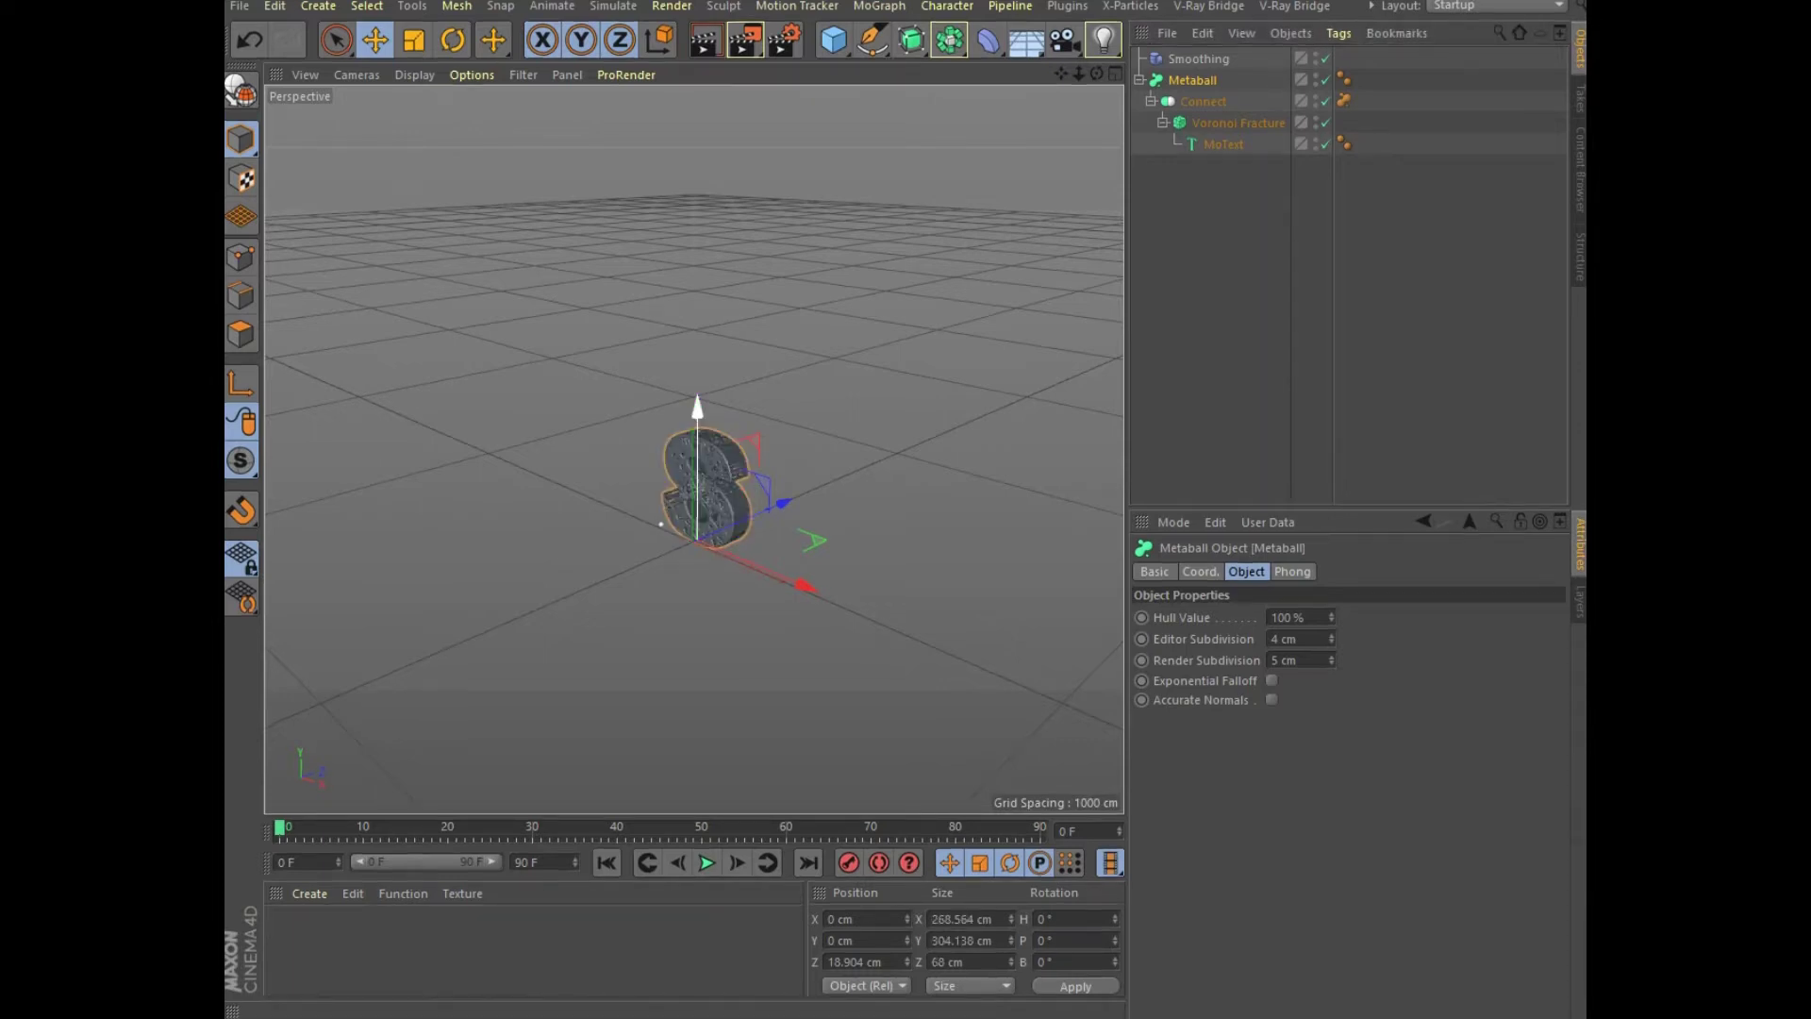
pyautogui.click(882, 560)
pyautogui.scroll(2, 881, 560)
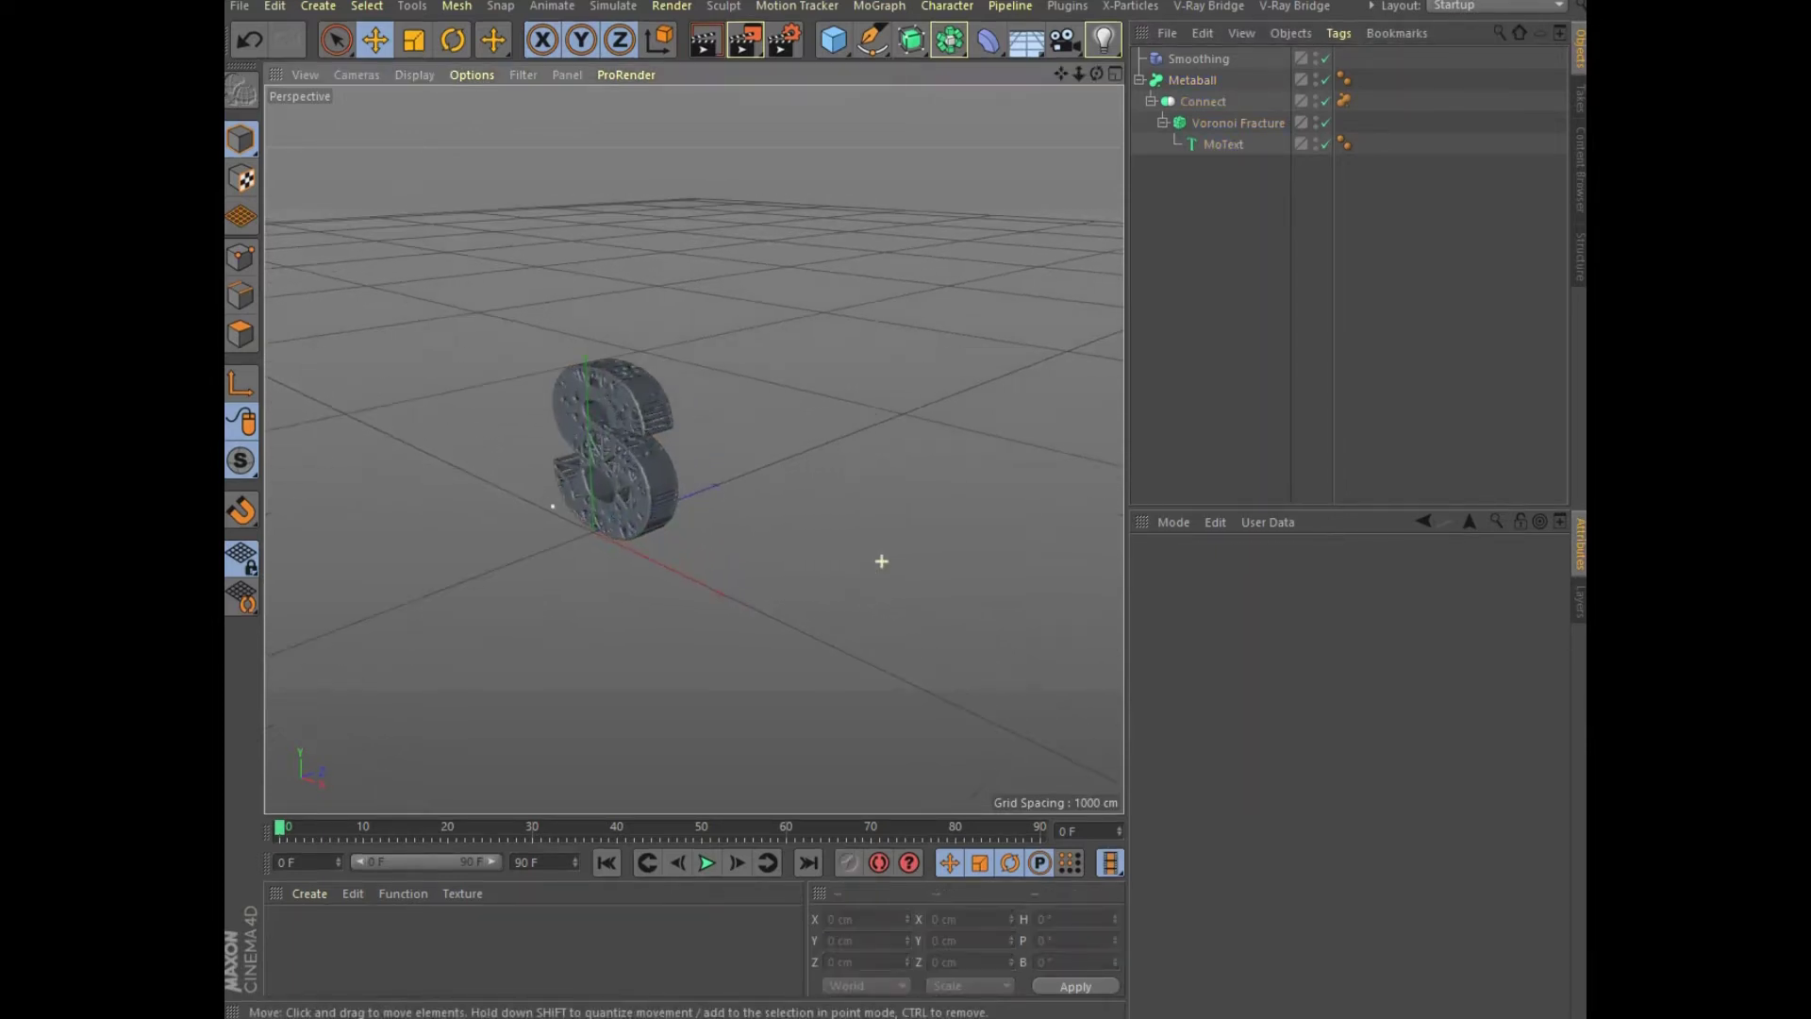
pyautogui.scroll(3, 882, 560)
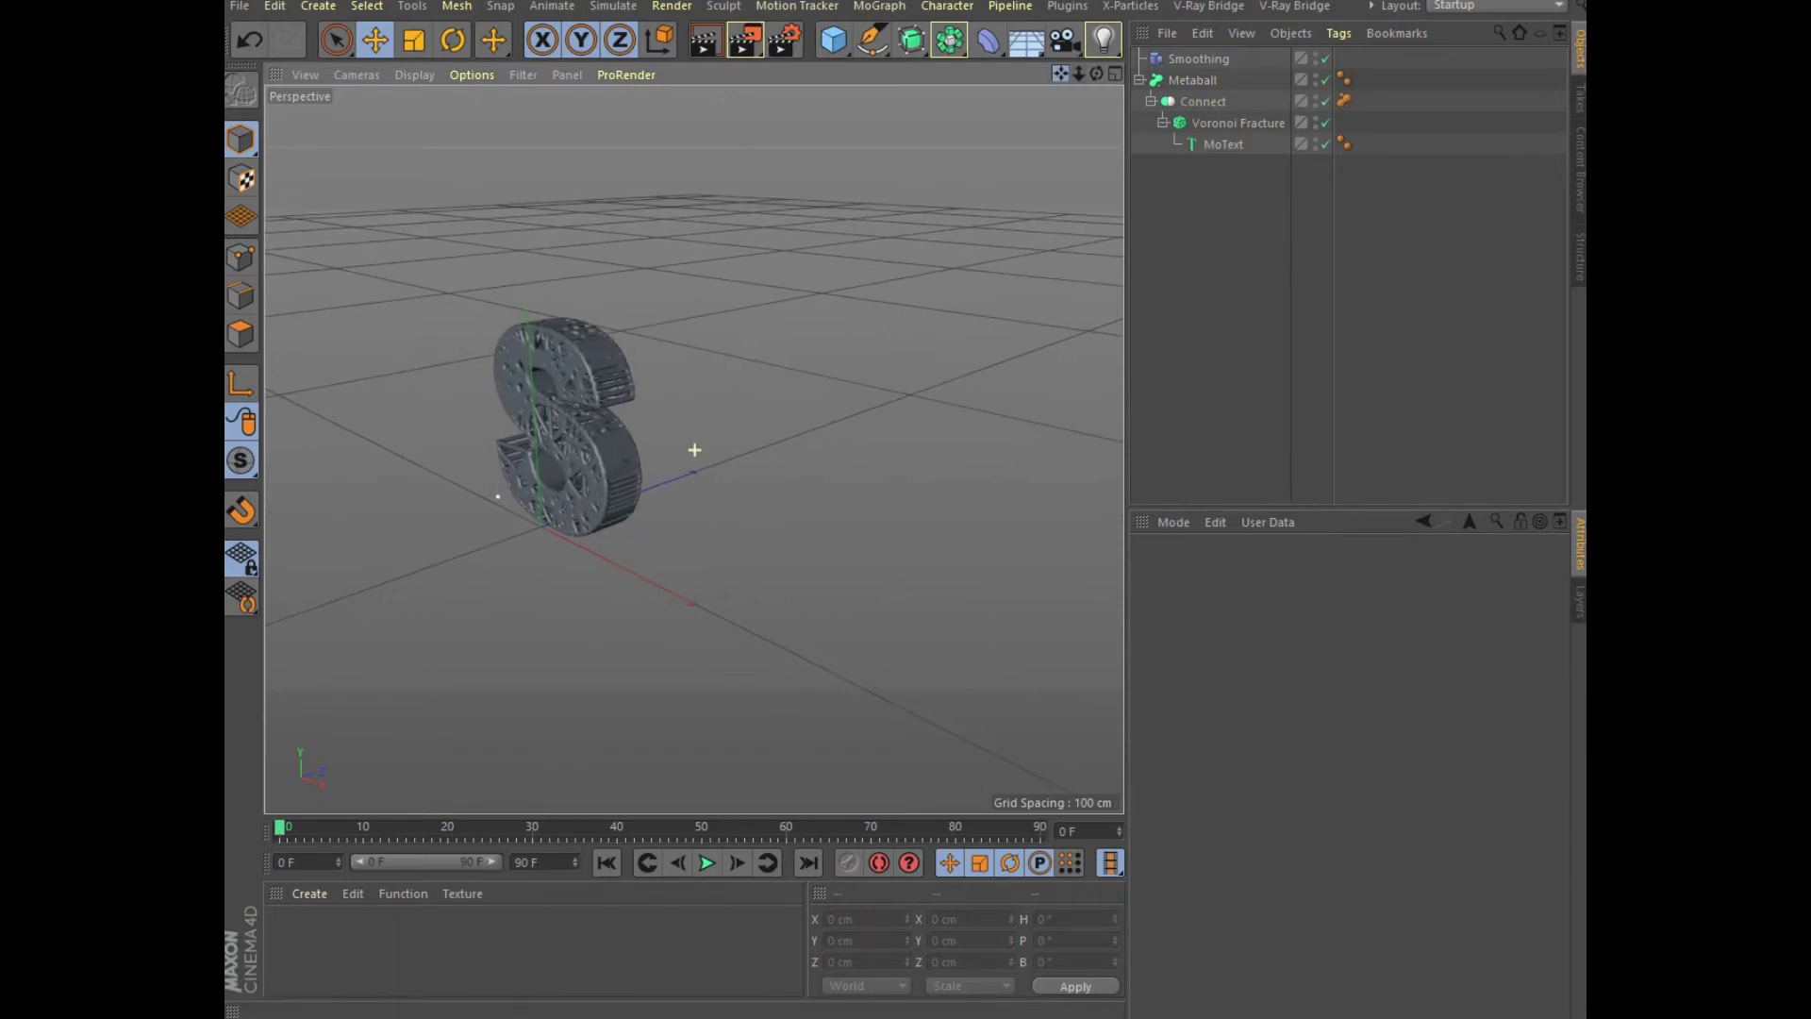
pyautogui.moveTo(625, 453); pyautogui.dragTo(695, 450, button='middle')
pyautogui.keyDown('alt'); pyautogui.moveTo(694, 449); pyautogui.dragTo(679, 456); pyautogui.keyUp('alt')
pyautogui.scroll(2, 647, 477)
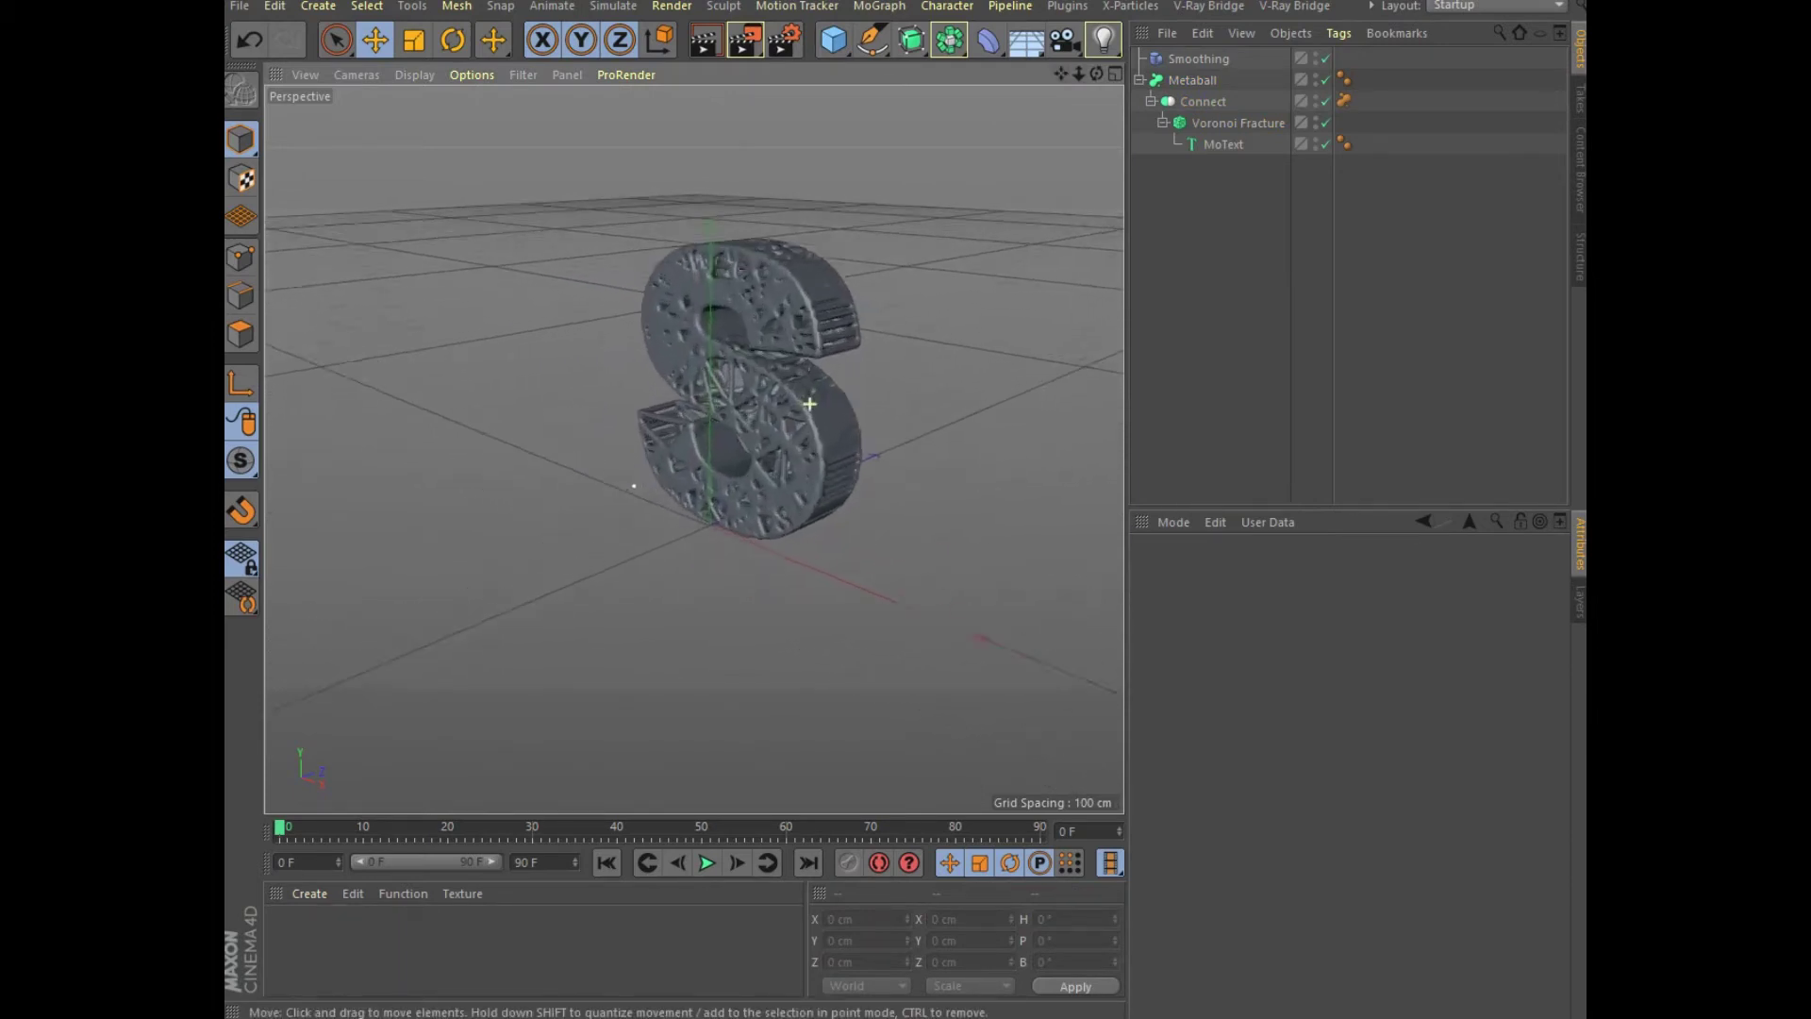
pyautogui.scroll(4, 809, 404)
# - Raise the Smoothing deformer's stiffness from 30% to 71%
pyautogui.click(1192, 80)
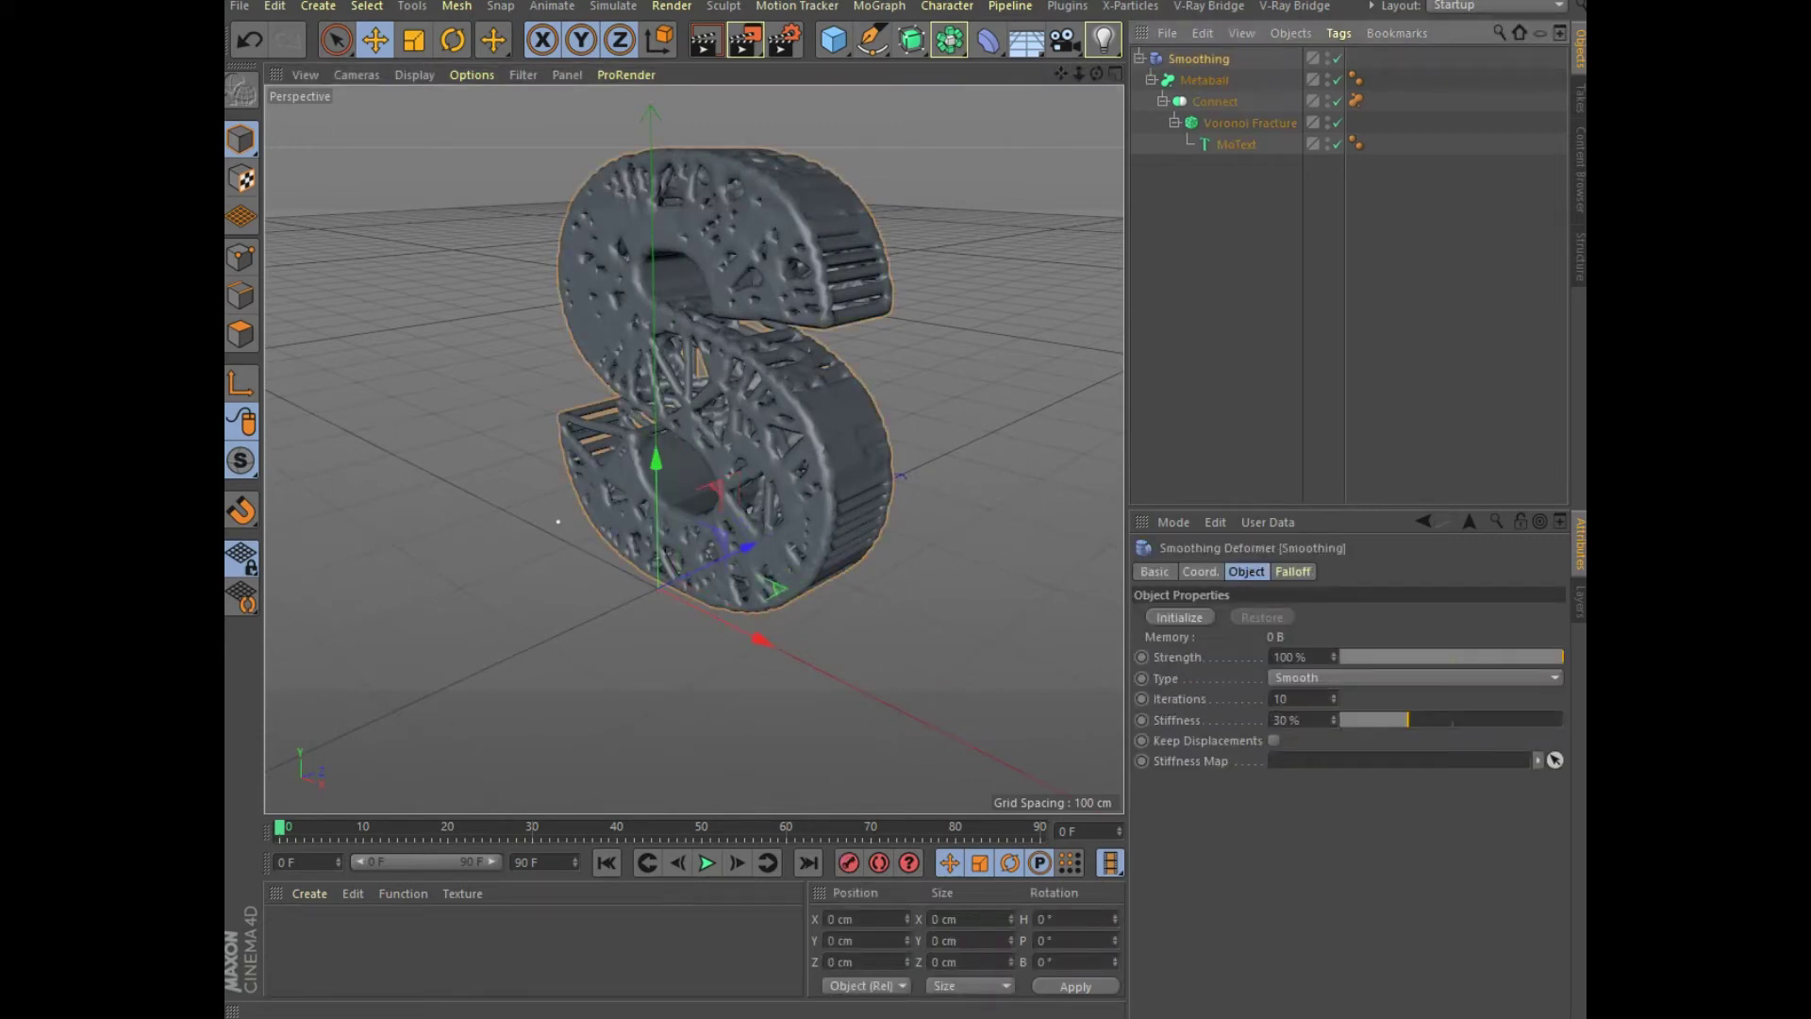
pyautogui.moveTo(1407, 719); pyautogui.dragTo(1500, 720)
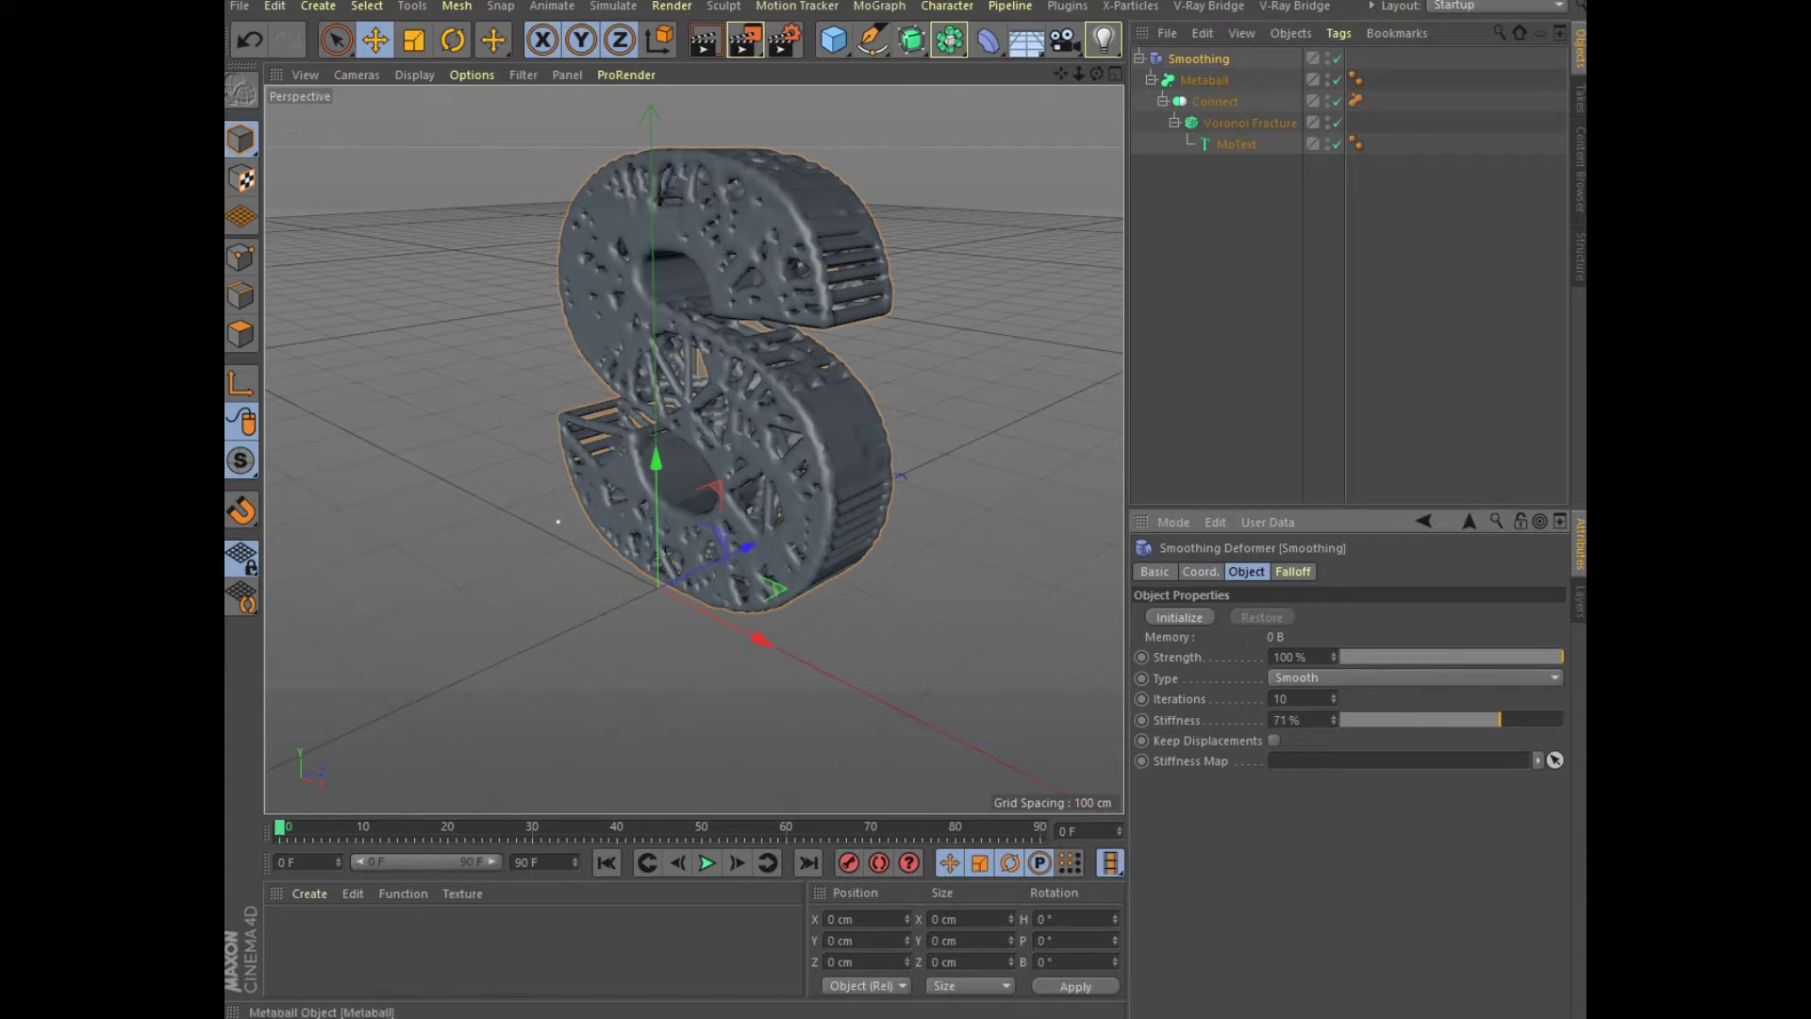
pyautogui.click(834, 40)
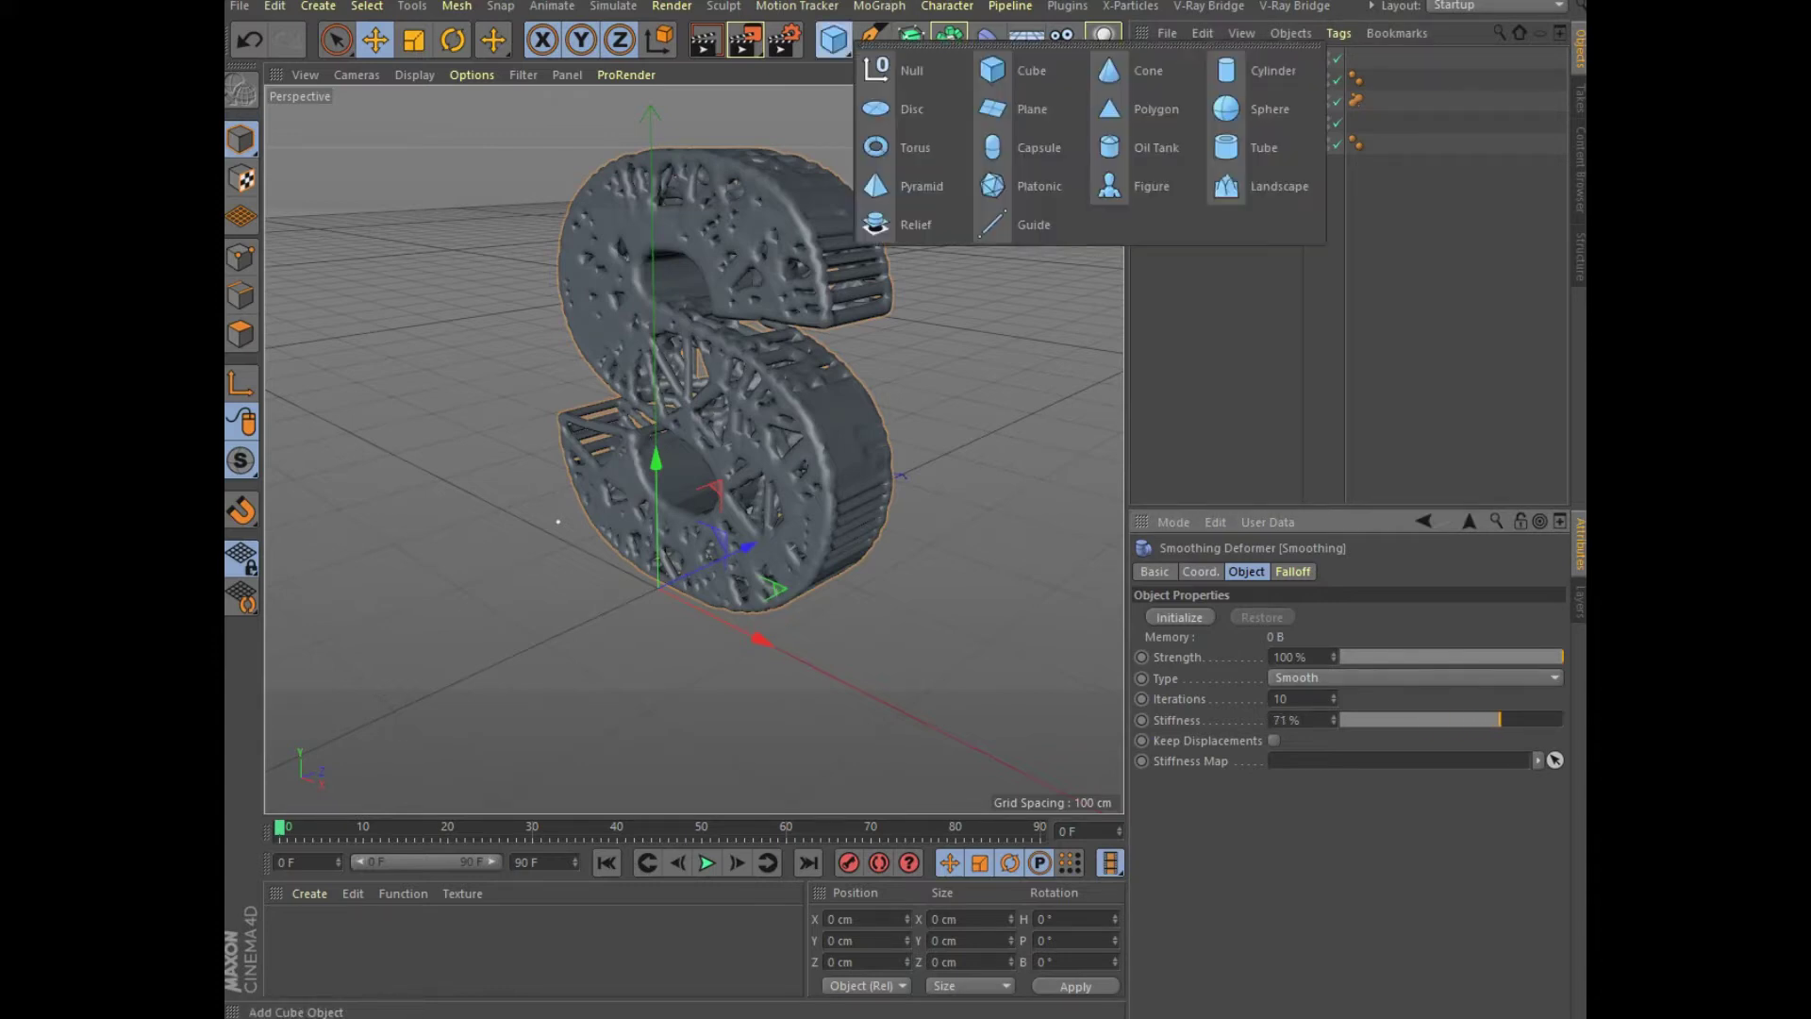
# - Group the Smoothing hierarchy under a Null and nest it inside a Subdivision Surface
pyautogui.click(896, 69)
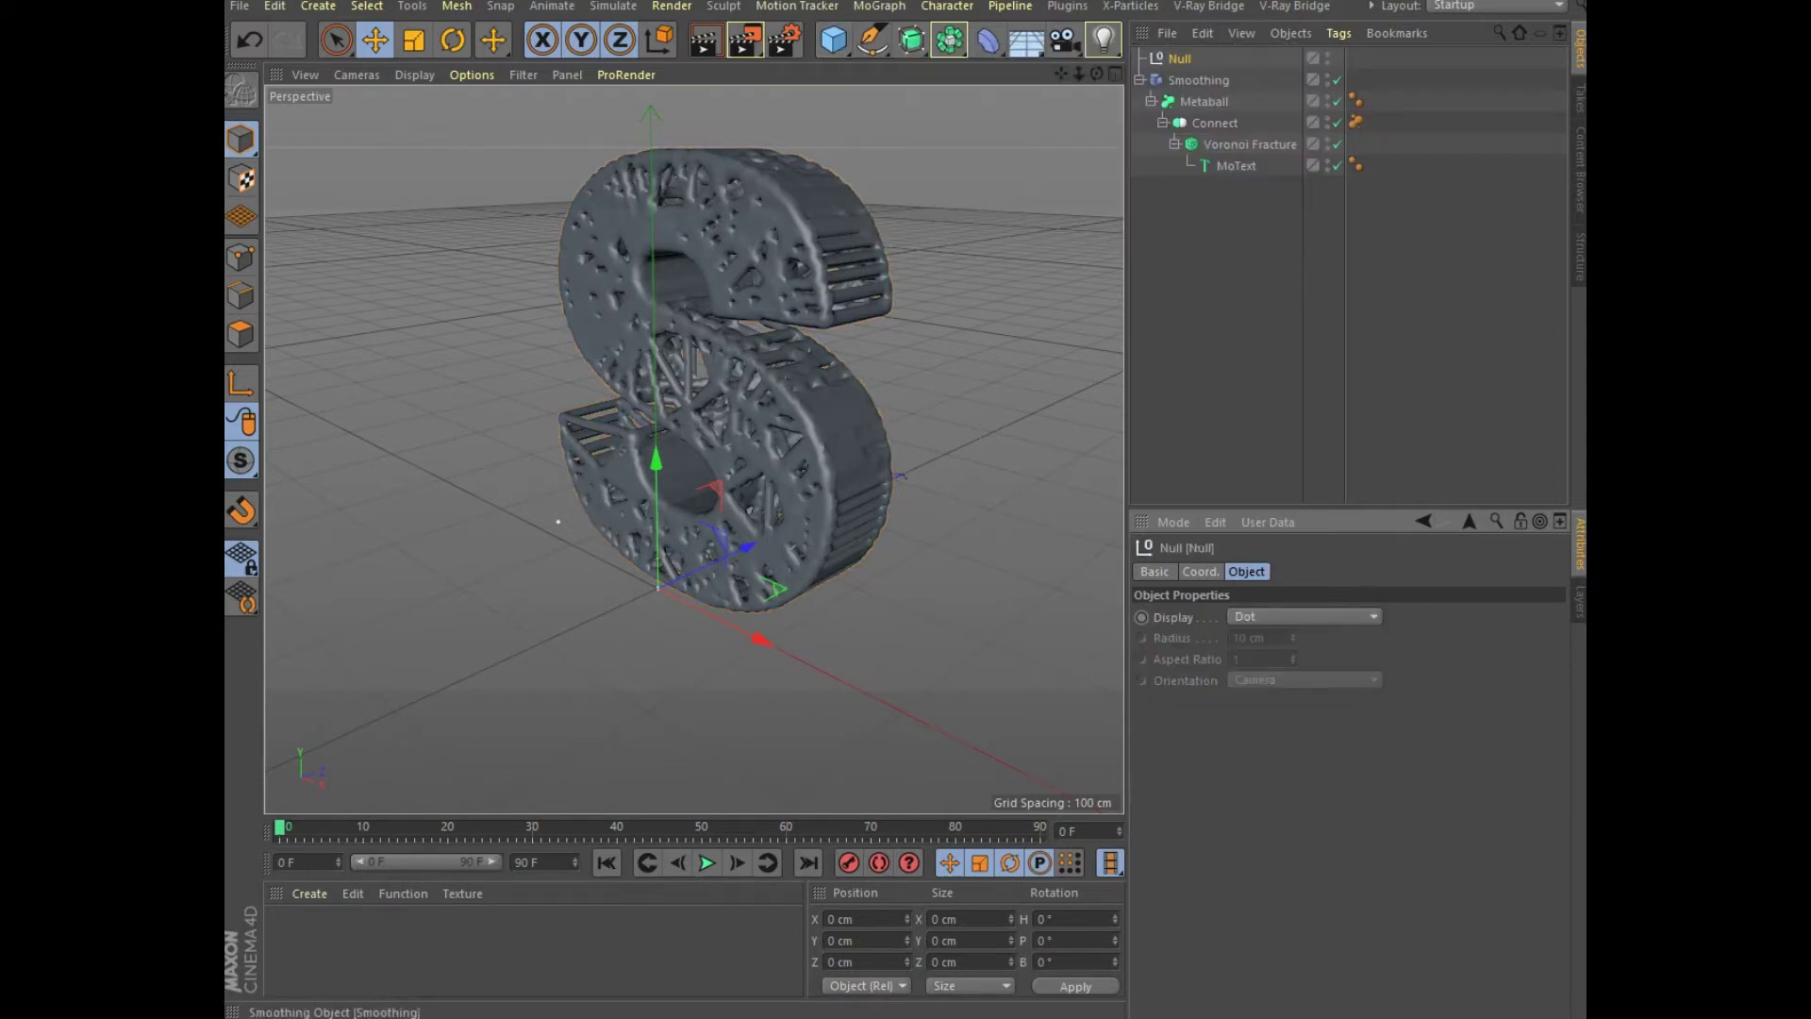
pyautogui.keyDown('ctrl'); pyautogui.click(1197, 80); pyautogui.keyUp('ctrl')
pyautogui.moveTo(1198, 80); pyautogui.dragTo(1178, 58)
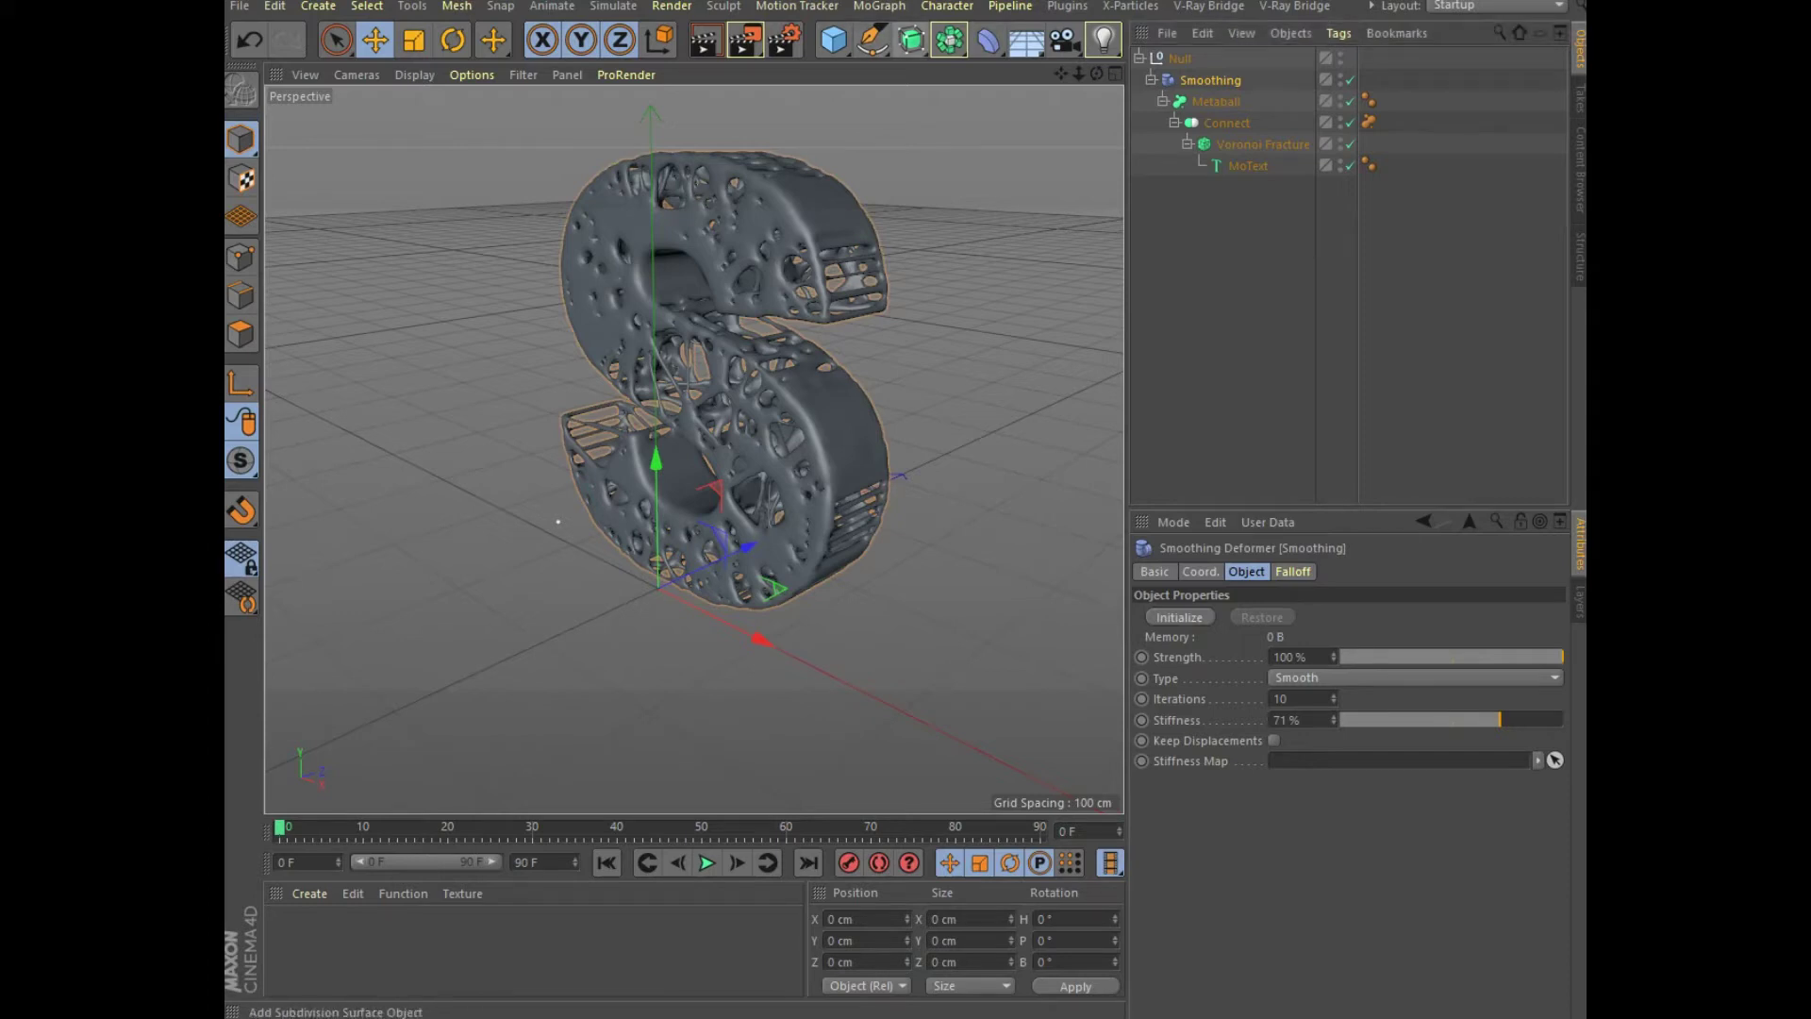
pyautogui.moveTo(911, 40); pyautogui.dragTo(1018, 69)
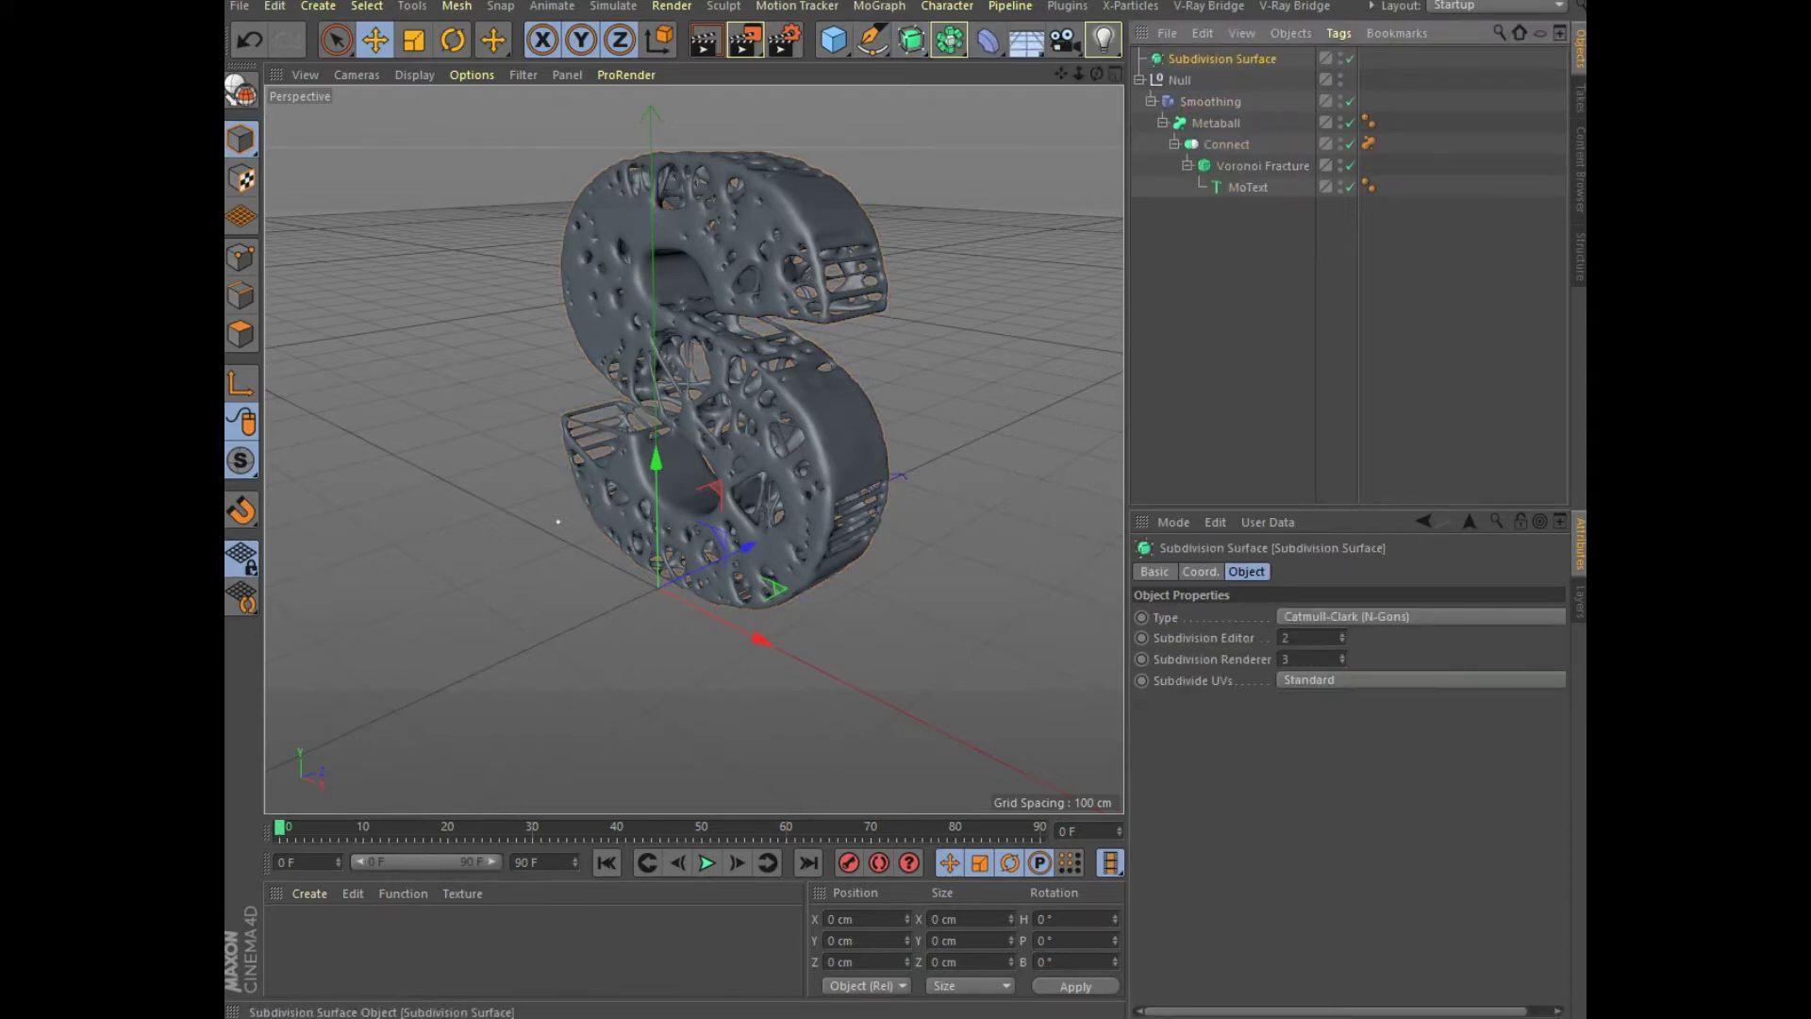
pyautogui.moveTo(1179, 79); pyautogui.dragTo(1219, 59)
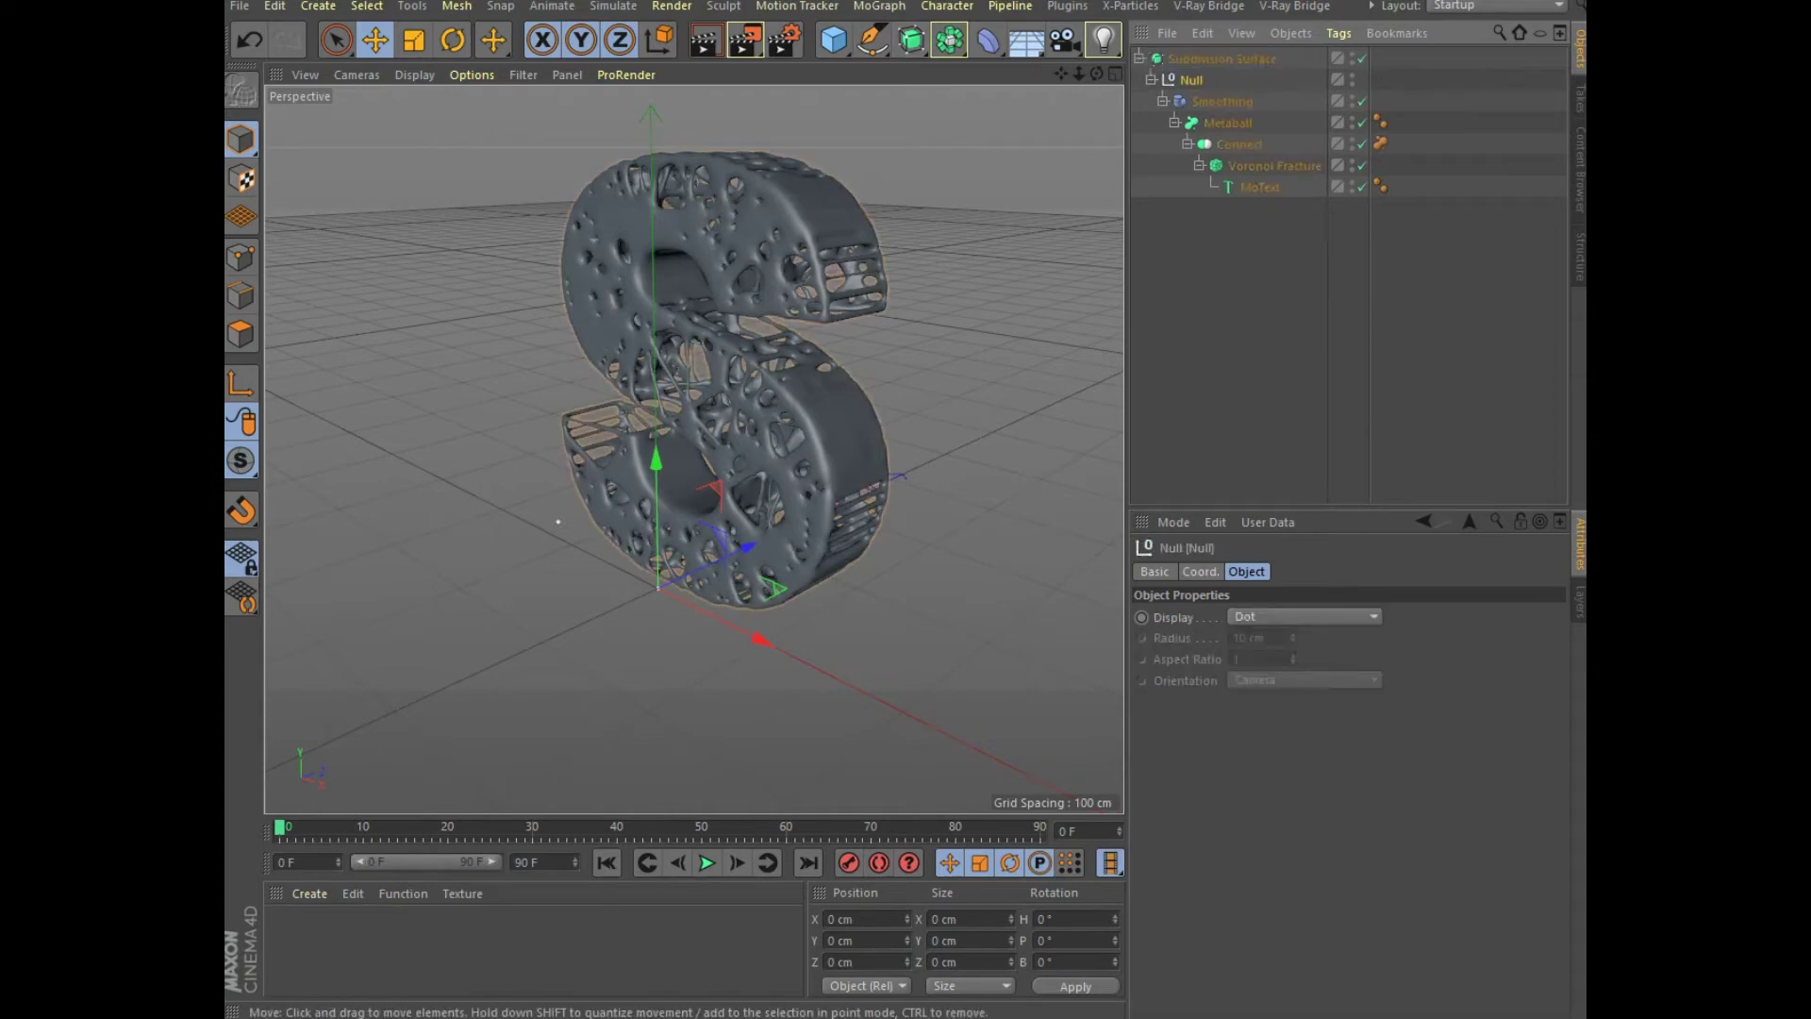
# - Zoom deep into the smoothed porous S mesh
pyautogui.scroll(2, 694, 449)
pyautogui.scroll(2, 694, 449)
pyautogui.scroll(2, 695, 449)
pyautogui.scroll(2, 694, 449)
pyautogui.scroll(2, 694, 449)
pyautogui.scroll(2, 695, 449)
pyautogui.scroll(2, 694, 449)
pyautogui.scroll(2, 694, 449)
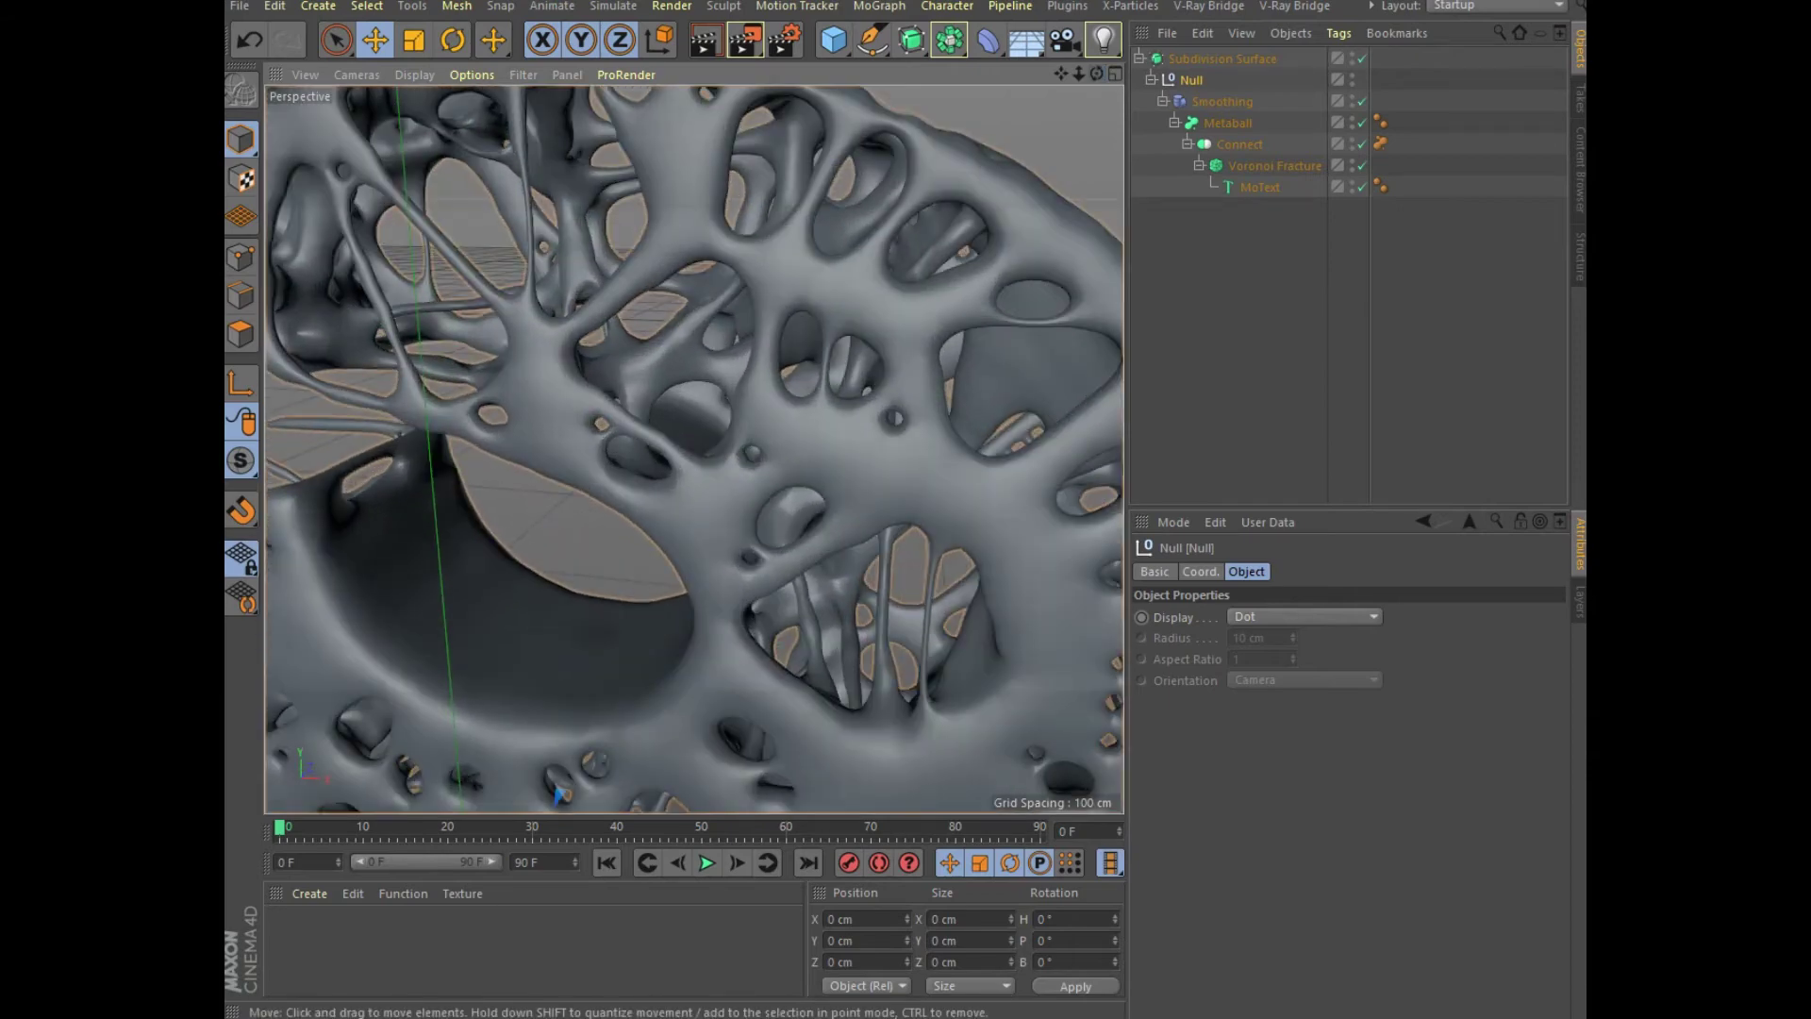
pyautogui.scroll(2, 695, 449)
pyautogui.scroll(2, 694, 449)
pyautogui.scroll(2, 695, 449)
pyautogui.scroll(2, 694, 449)
pyautogui.scroll(2, 694, 449)
pyautogui.scroll(2, 694, 449)
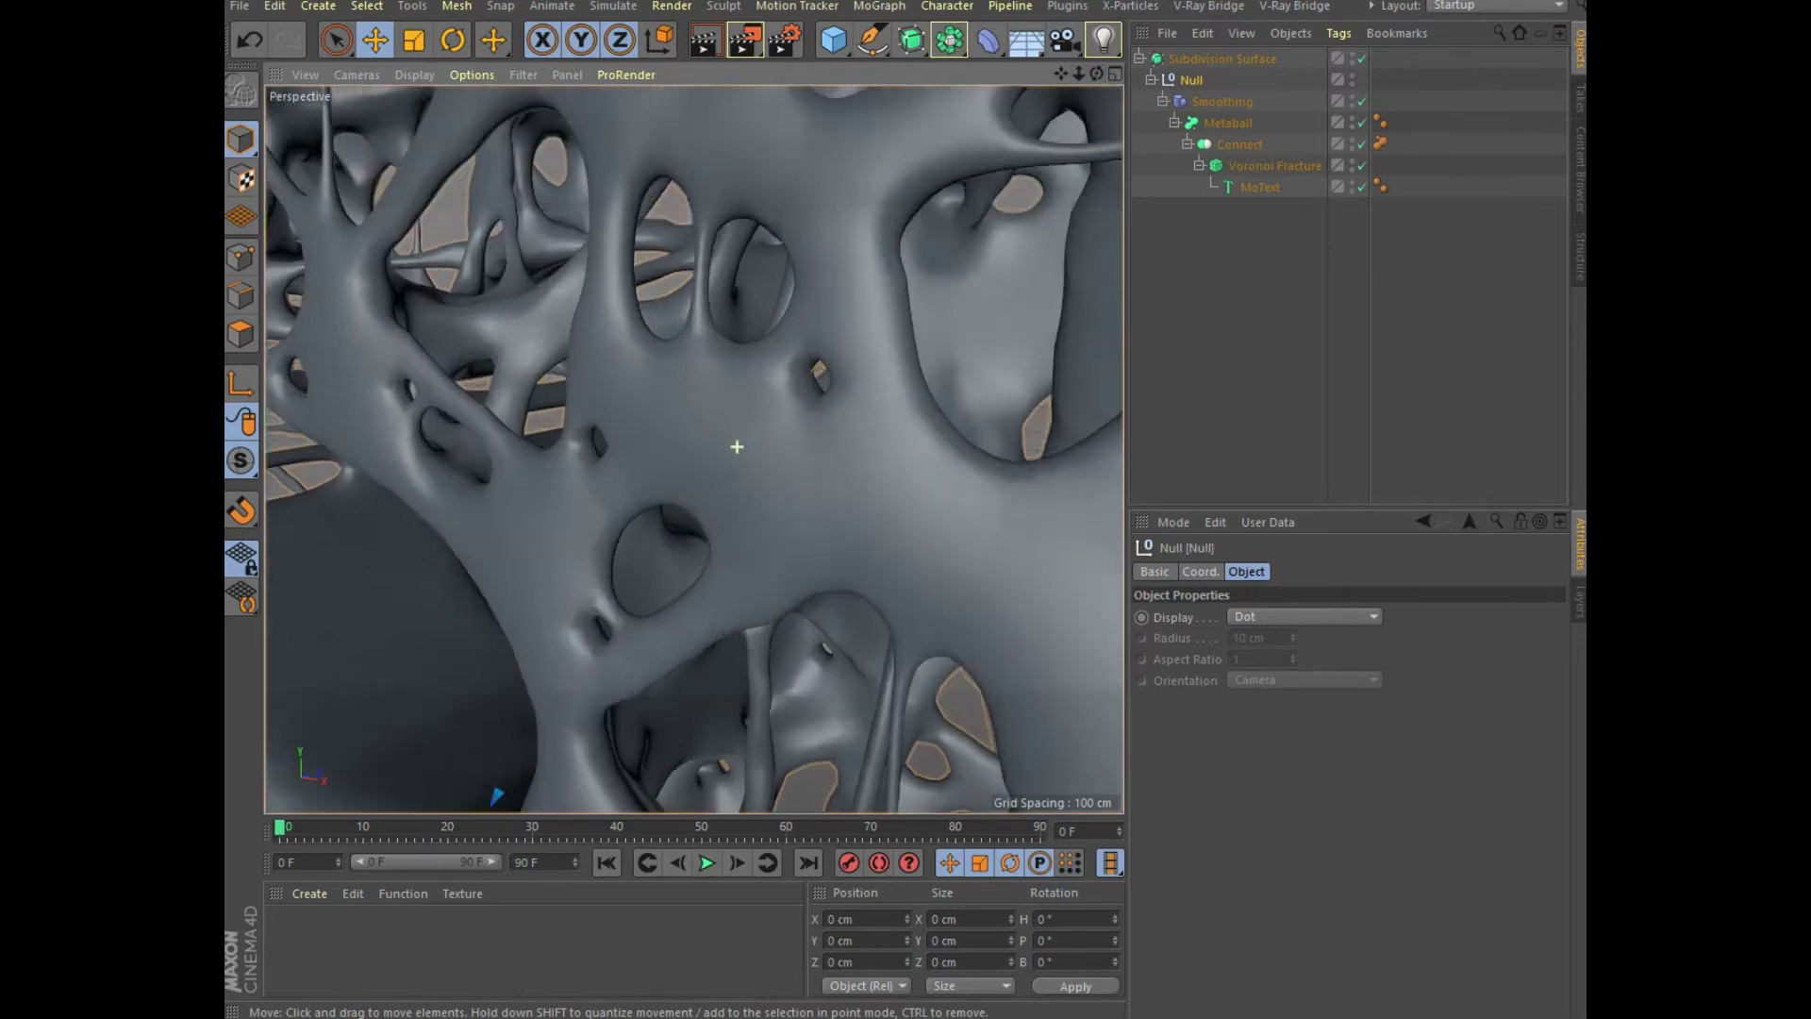
pyautogui.scroll(2, 694, 449)
pyautogui.scroll(2, 694, 449)
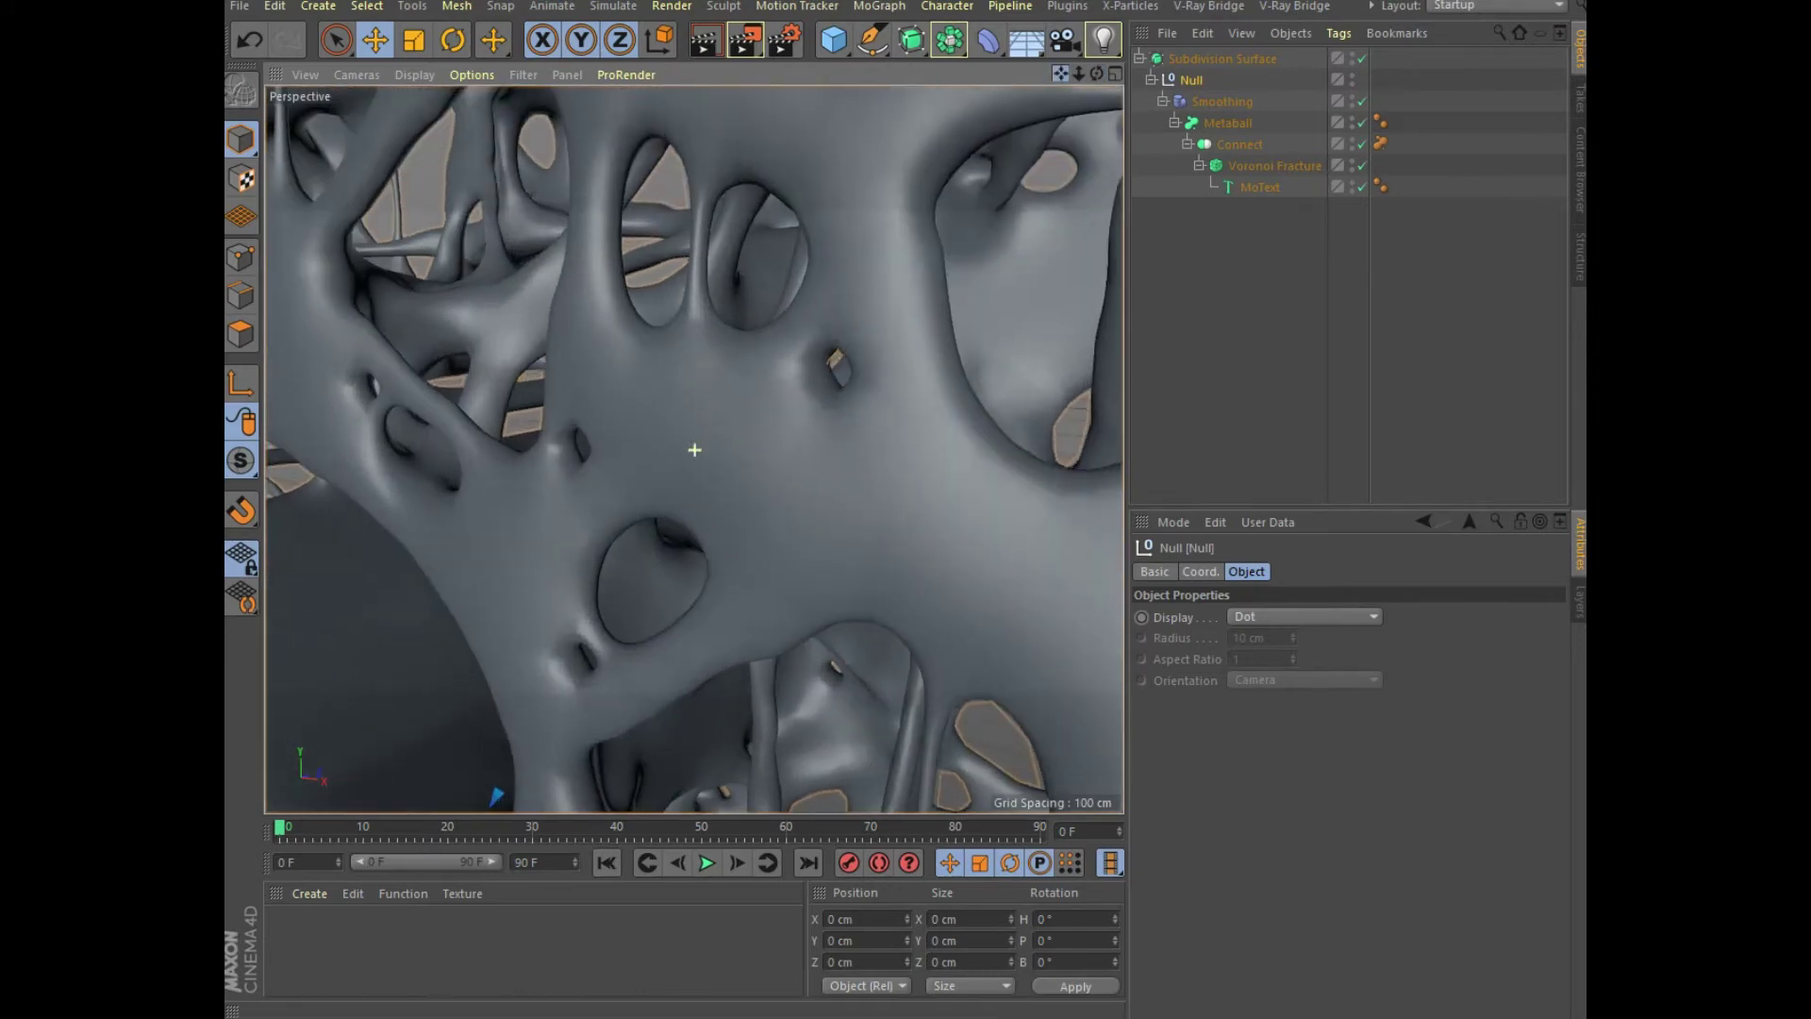
pyautogui.scroll(2, 694, 449)
pyautogui.scroll(2, 694, 449)
pyautogui.scroll(2, 694, 449)
pyautogui.scroll(2, 665, 525)
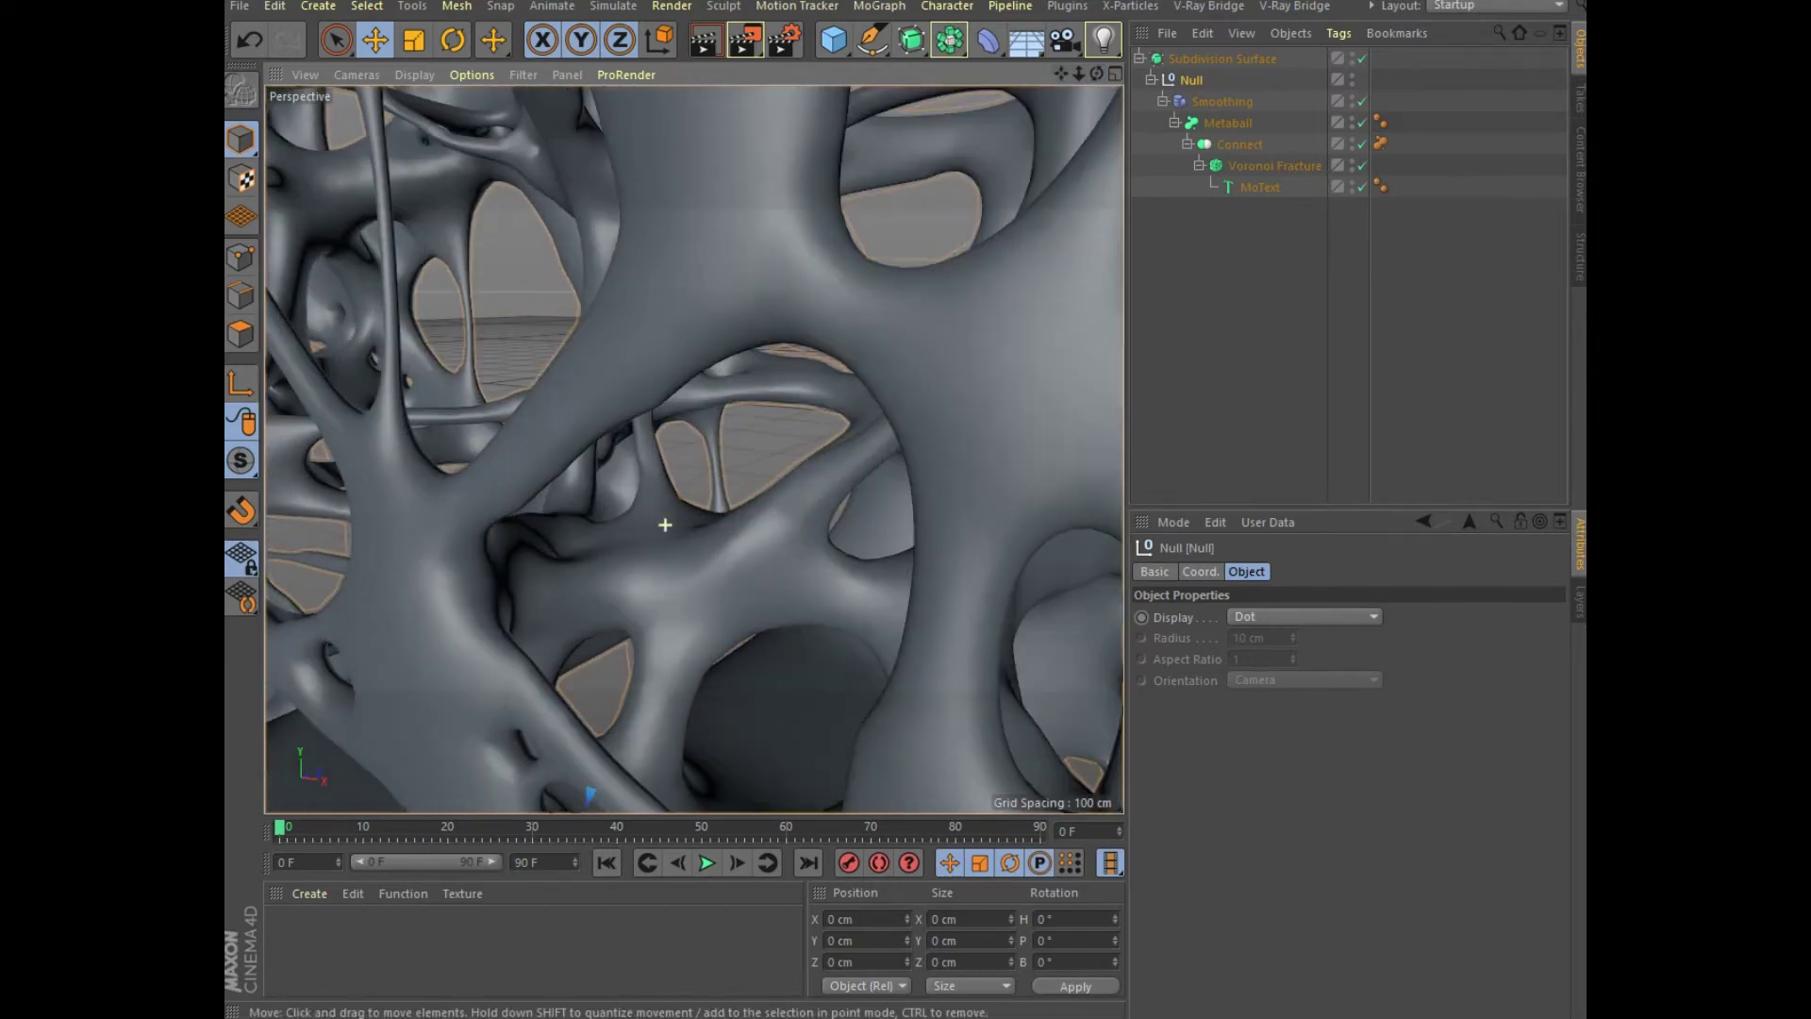
pyautogui.scroll(2, 665, 524)
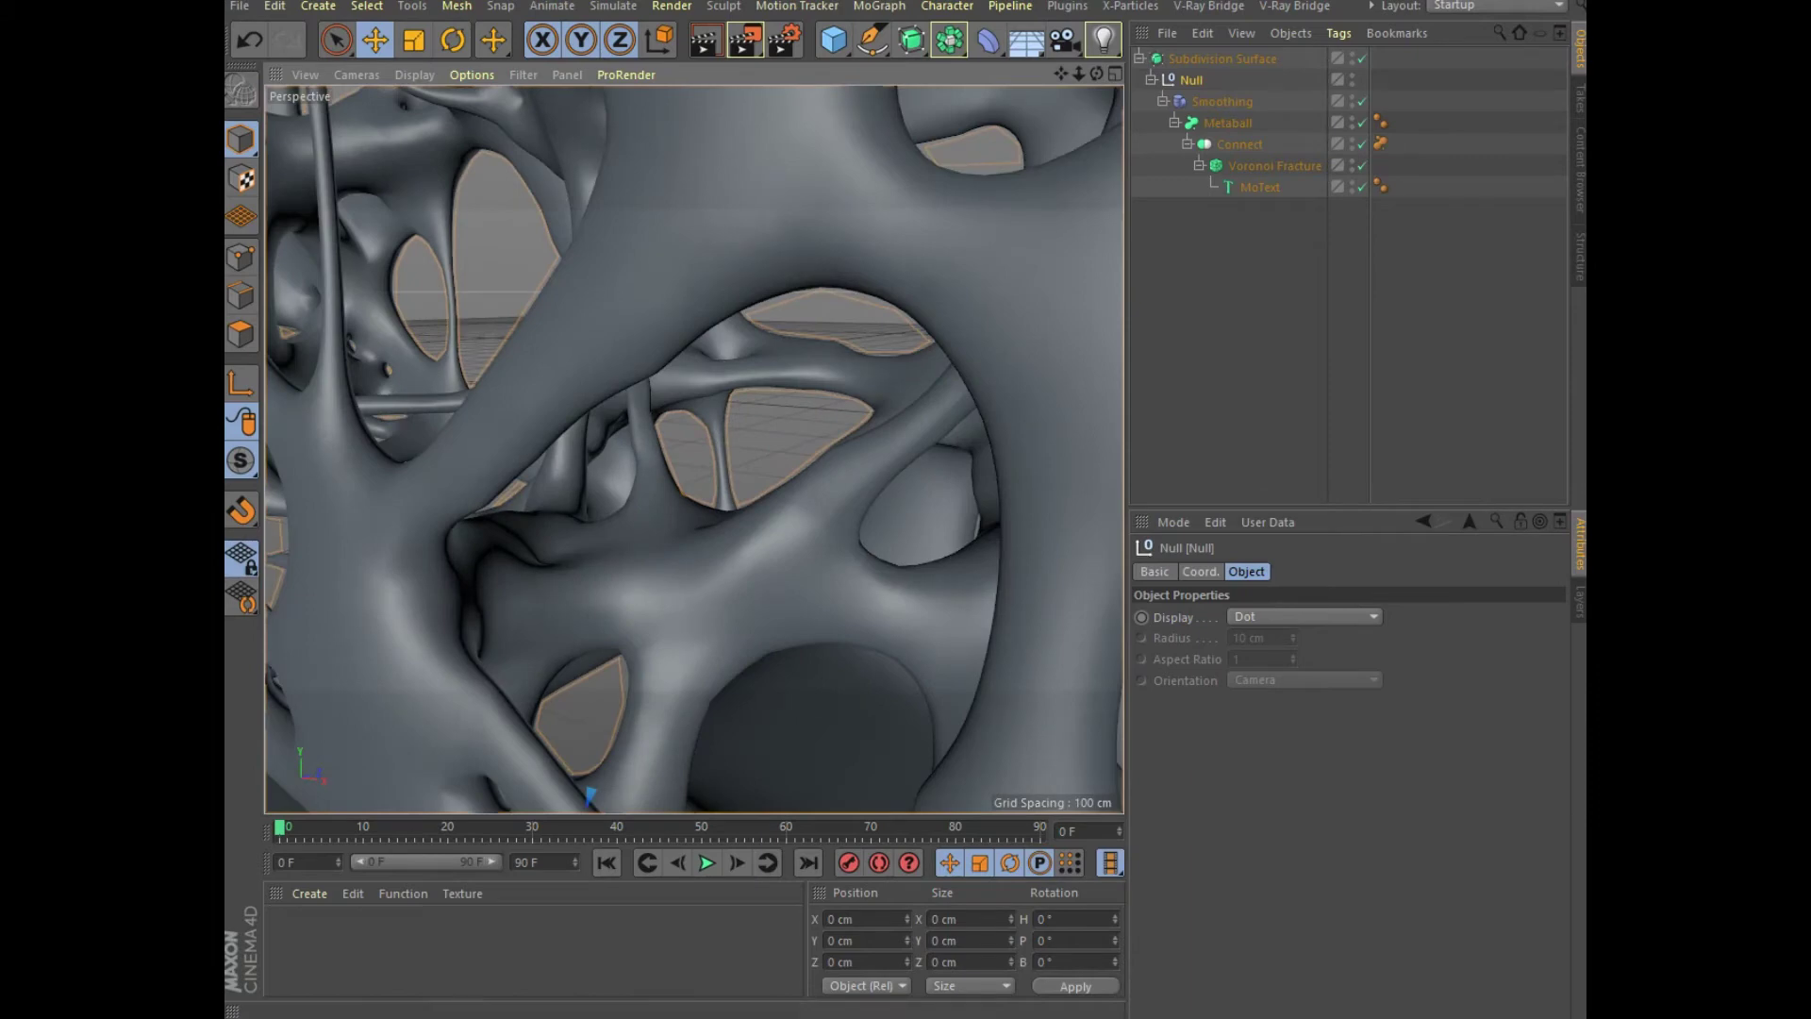
pyautogui.scroll(2, 695, 449)
pyautogui.scroll(3, 694, 449)
pyautogui.scroll(2, 694, 449)
pyautogui.scroll(2, 694, 449)
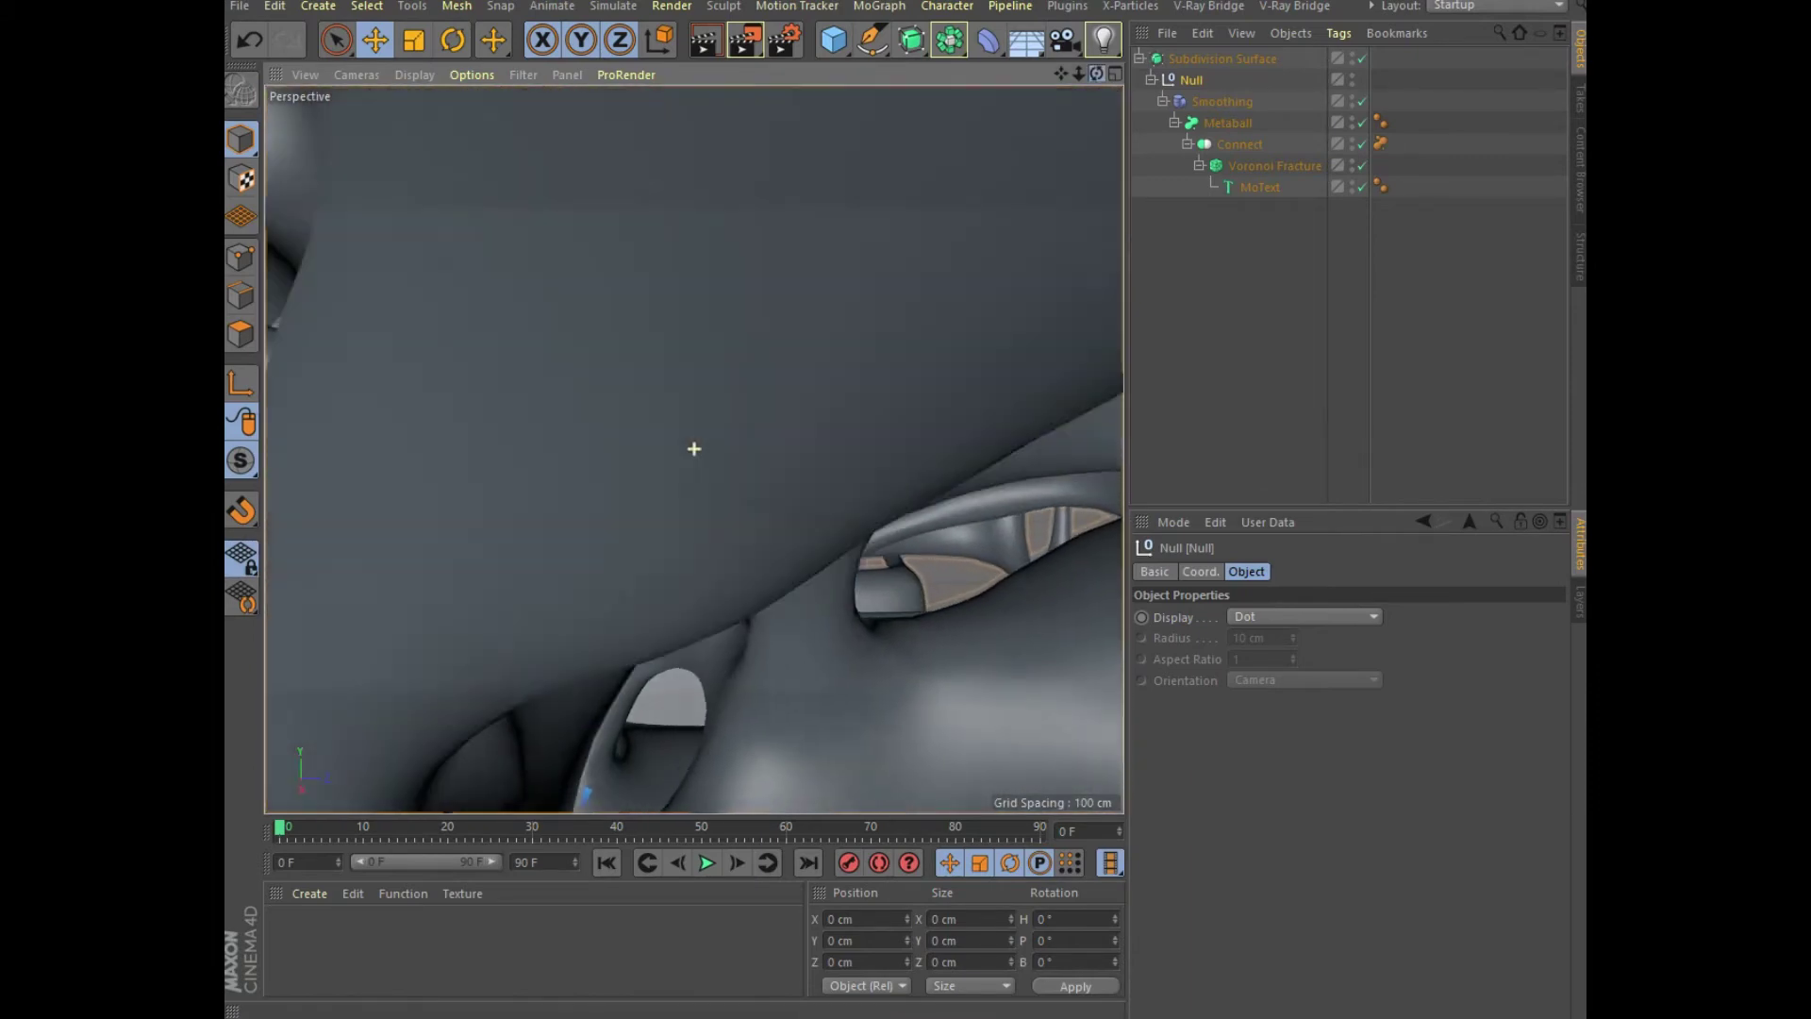
pyautogui.scroll(2, 694, 449)
pyautogui.scroll(2, 695, 449)
pyautogui.scroll(2, 694, 449)
pyautogui.scroll(2, 694, 448)
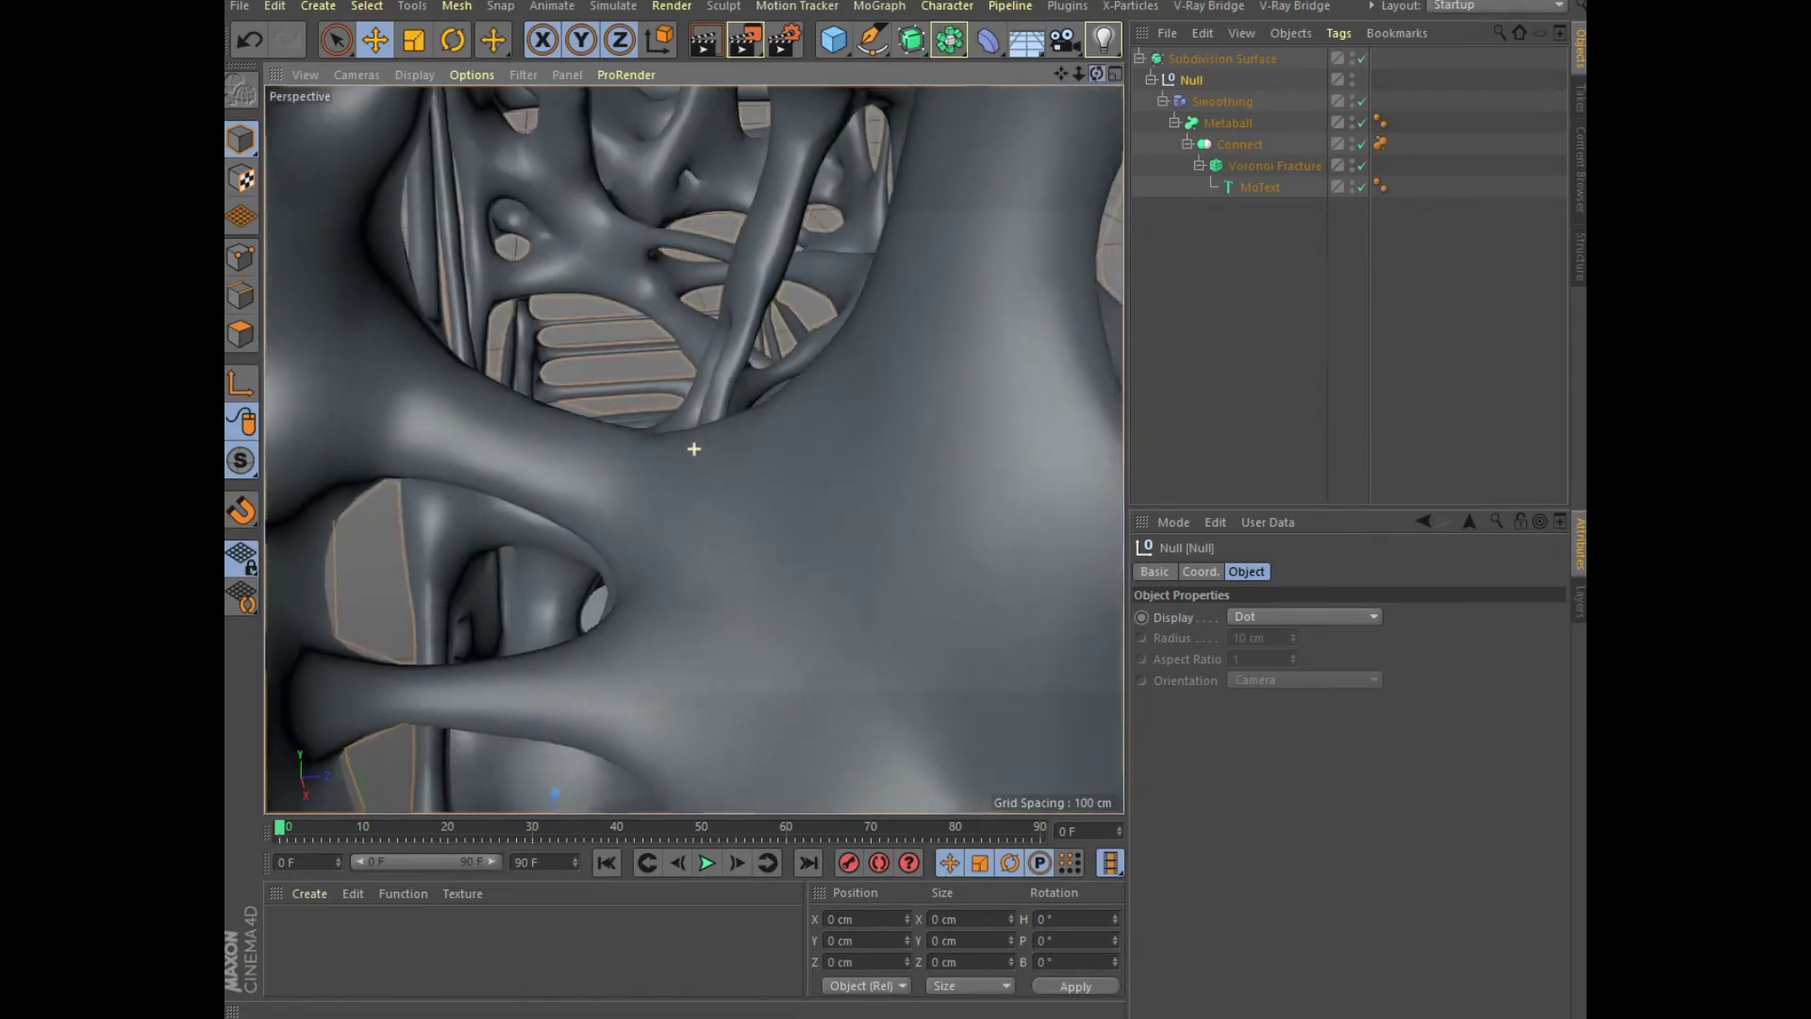
pyautogui.scroll(2, 695, 449)
pyautogui.scroll(2, 694, 449)
pyautogui.scroll(2, 694, 449)
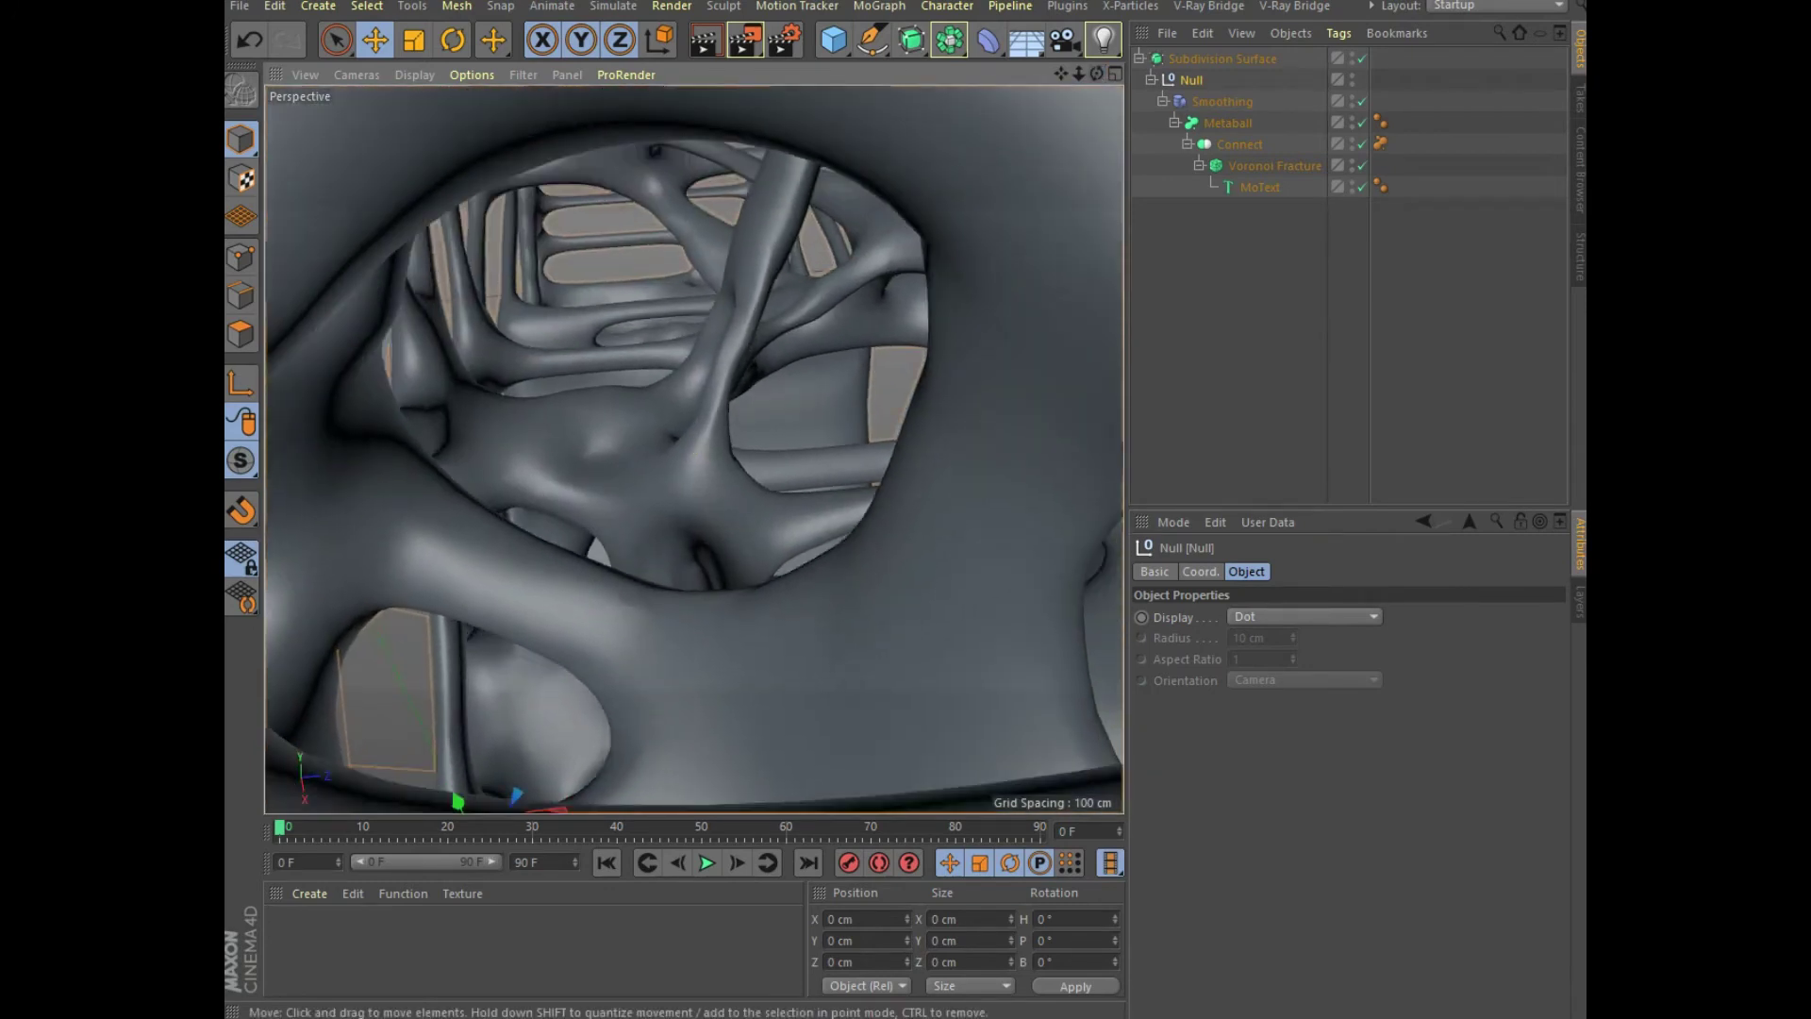
# - Add a Camera at the current close-up view and set the scene end frame to 300
pyautogui.click(1064, 39)
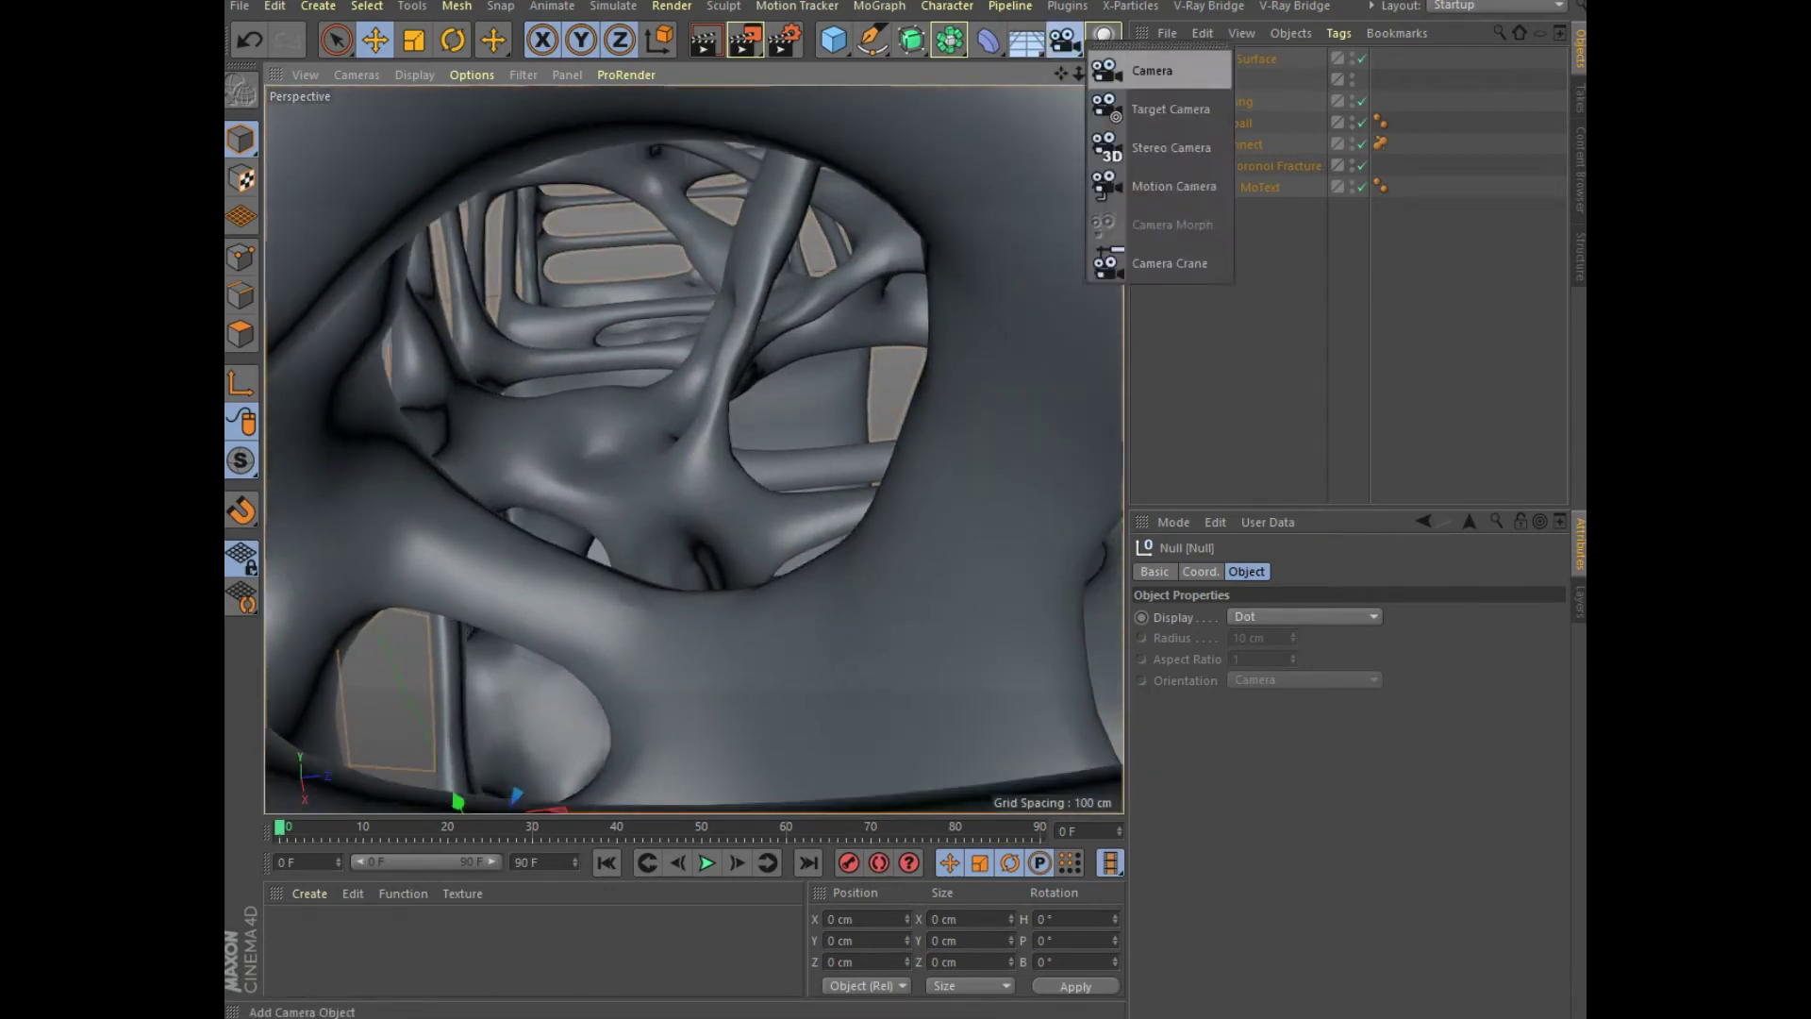
pyautogui.click(1152, 71)
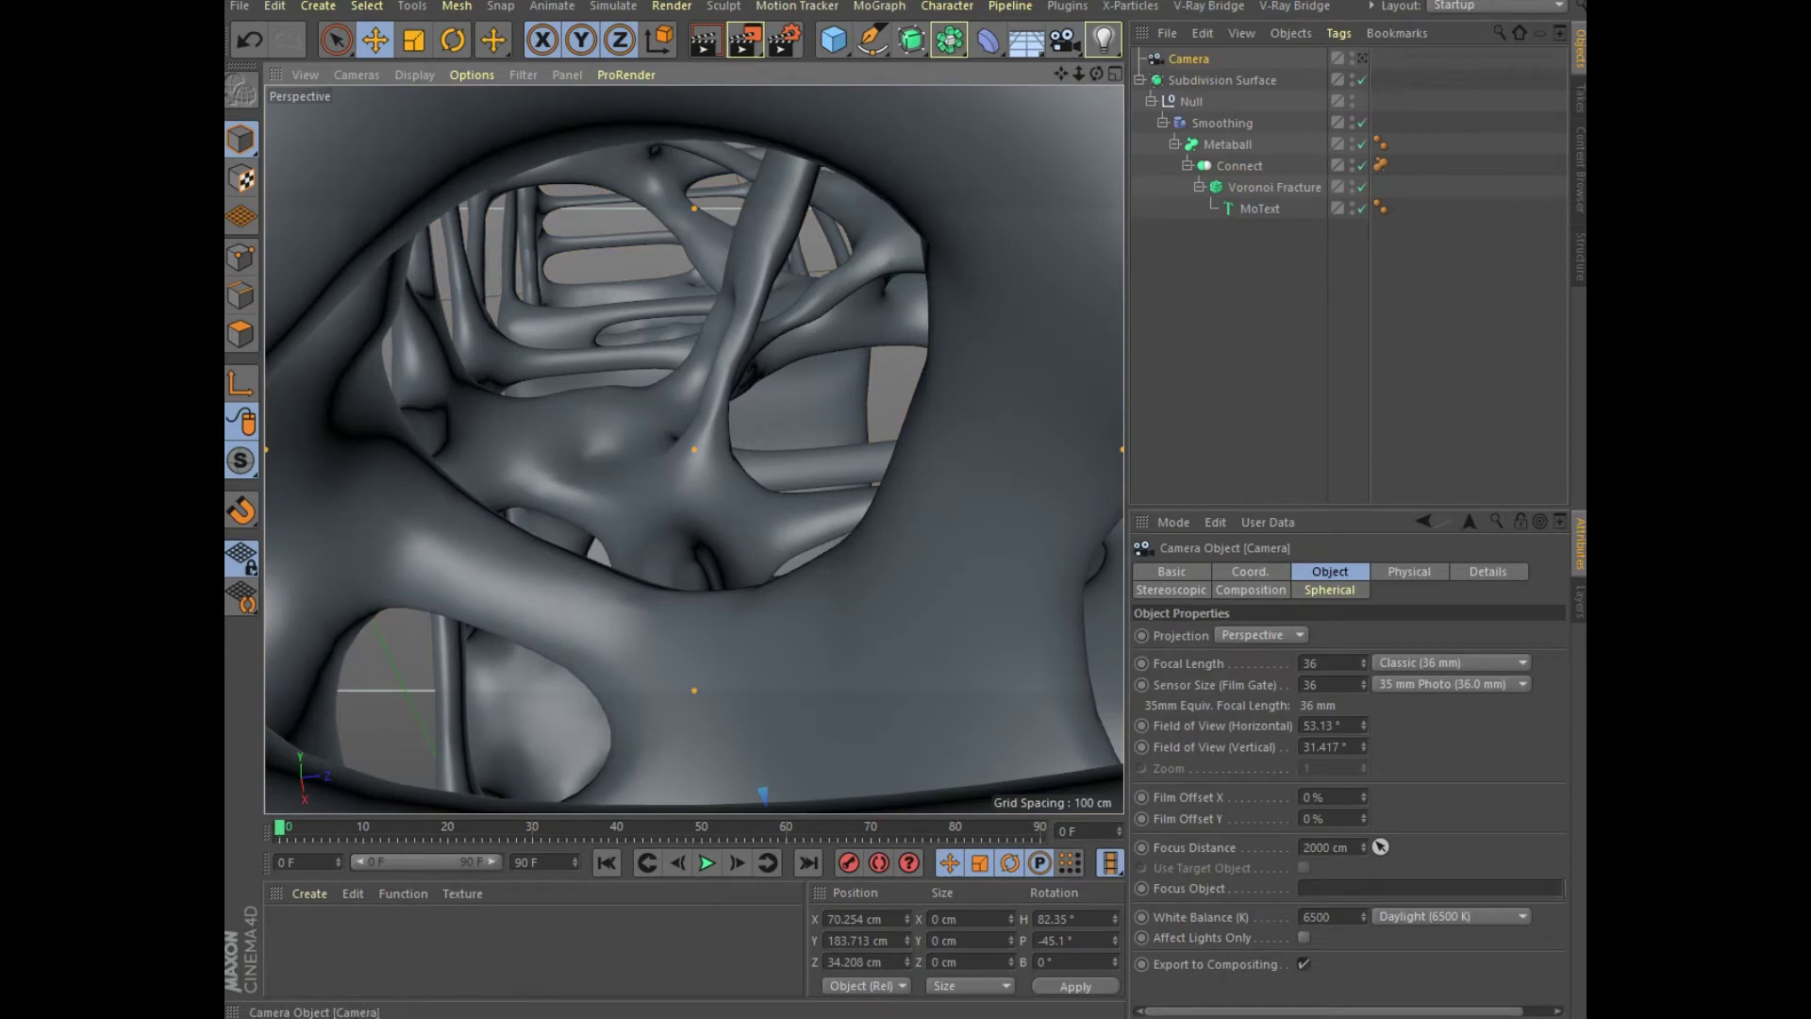
pyautogui.click(525, 862)
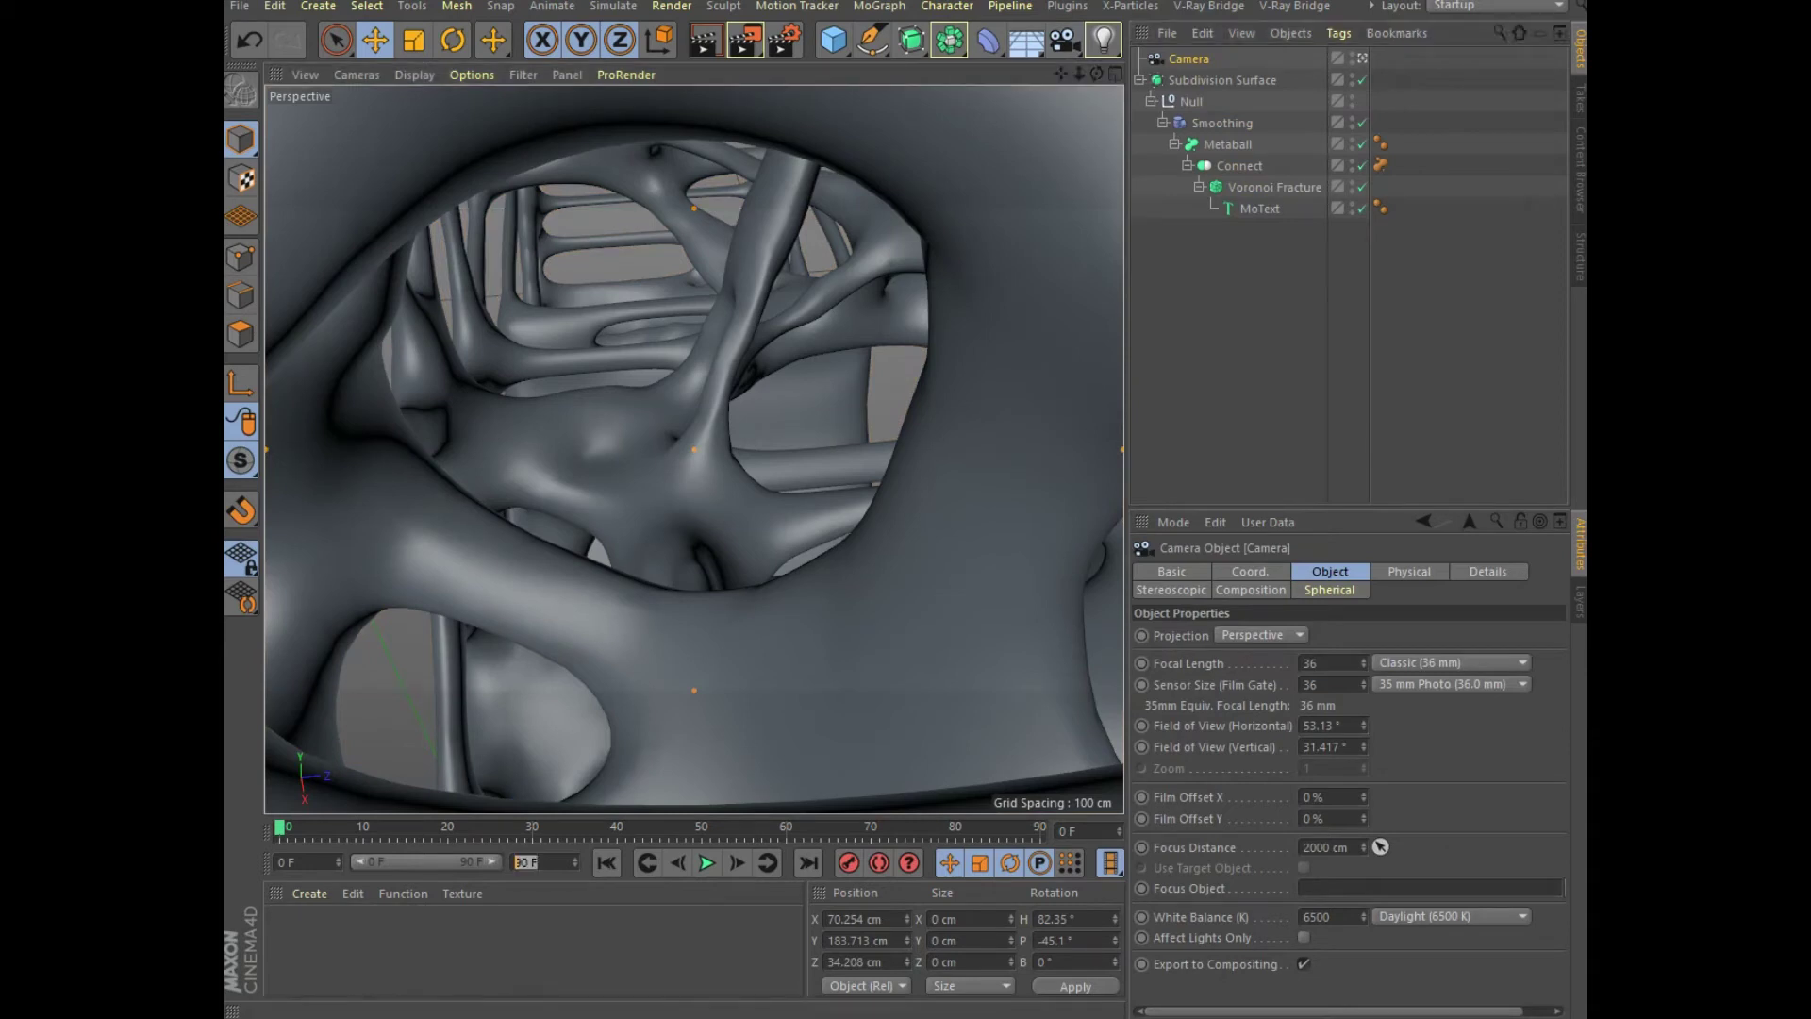
pyautogui.write('300')
pyautogui.press('Return')
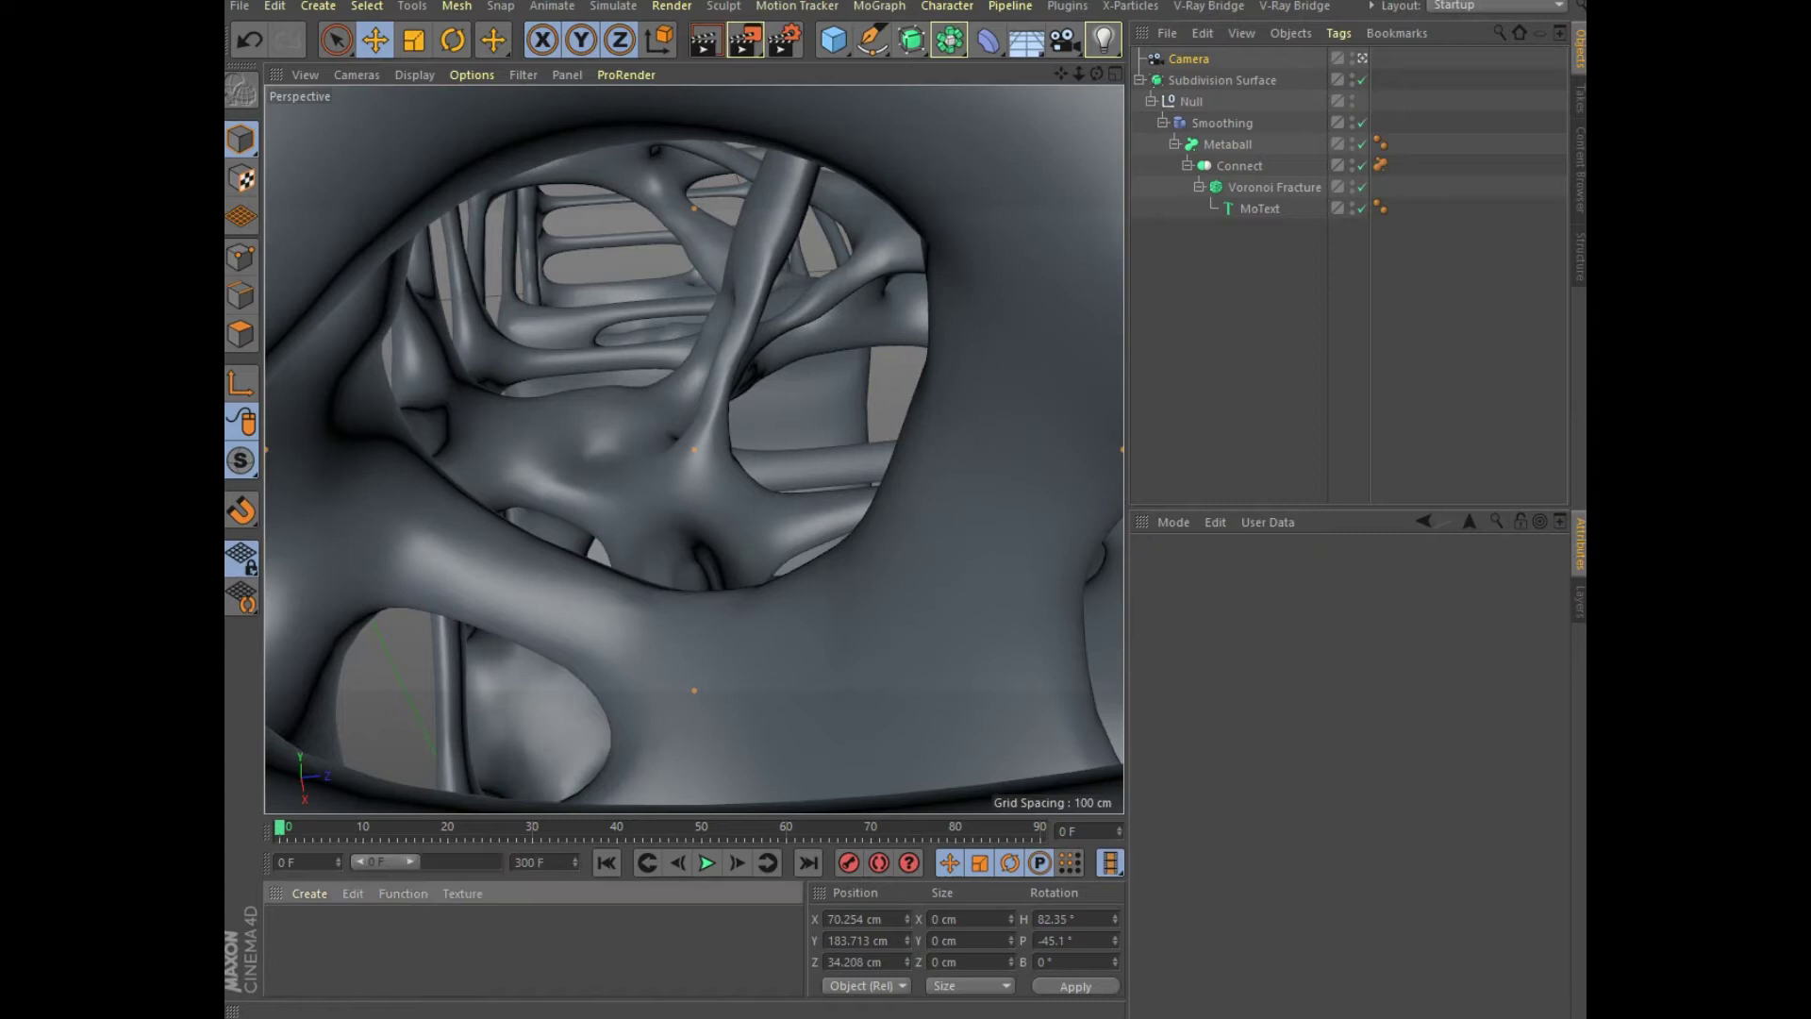
# - Confirm the preview range, select the Camera, and advance the animation
pyautogui.press('Tab')
pyautogui.press('Return')
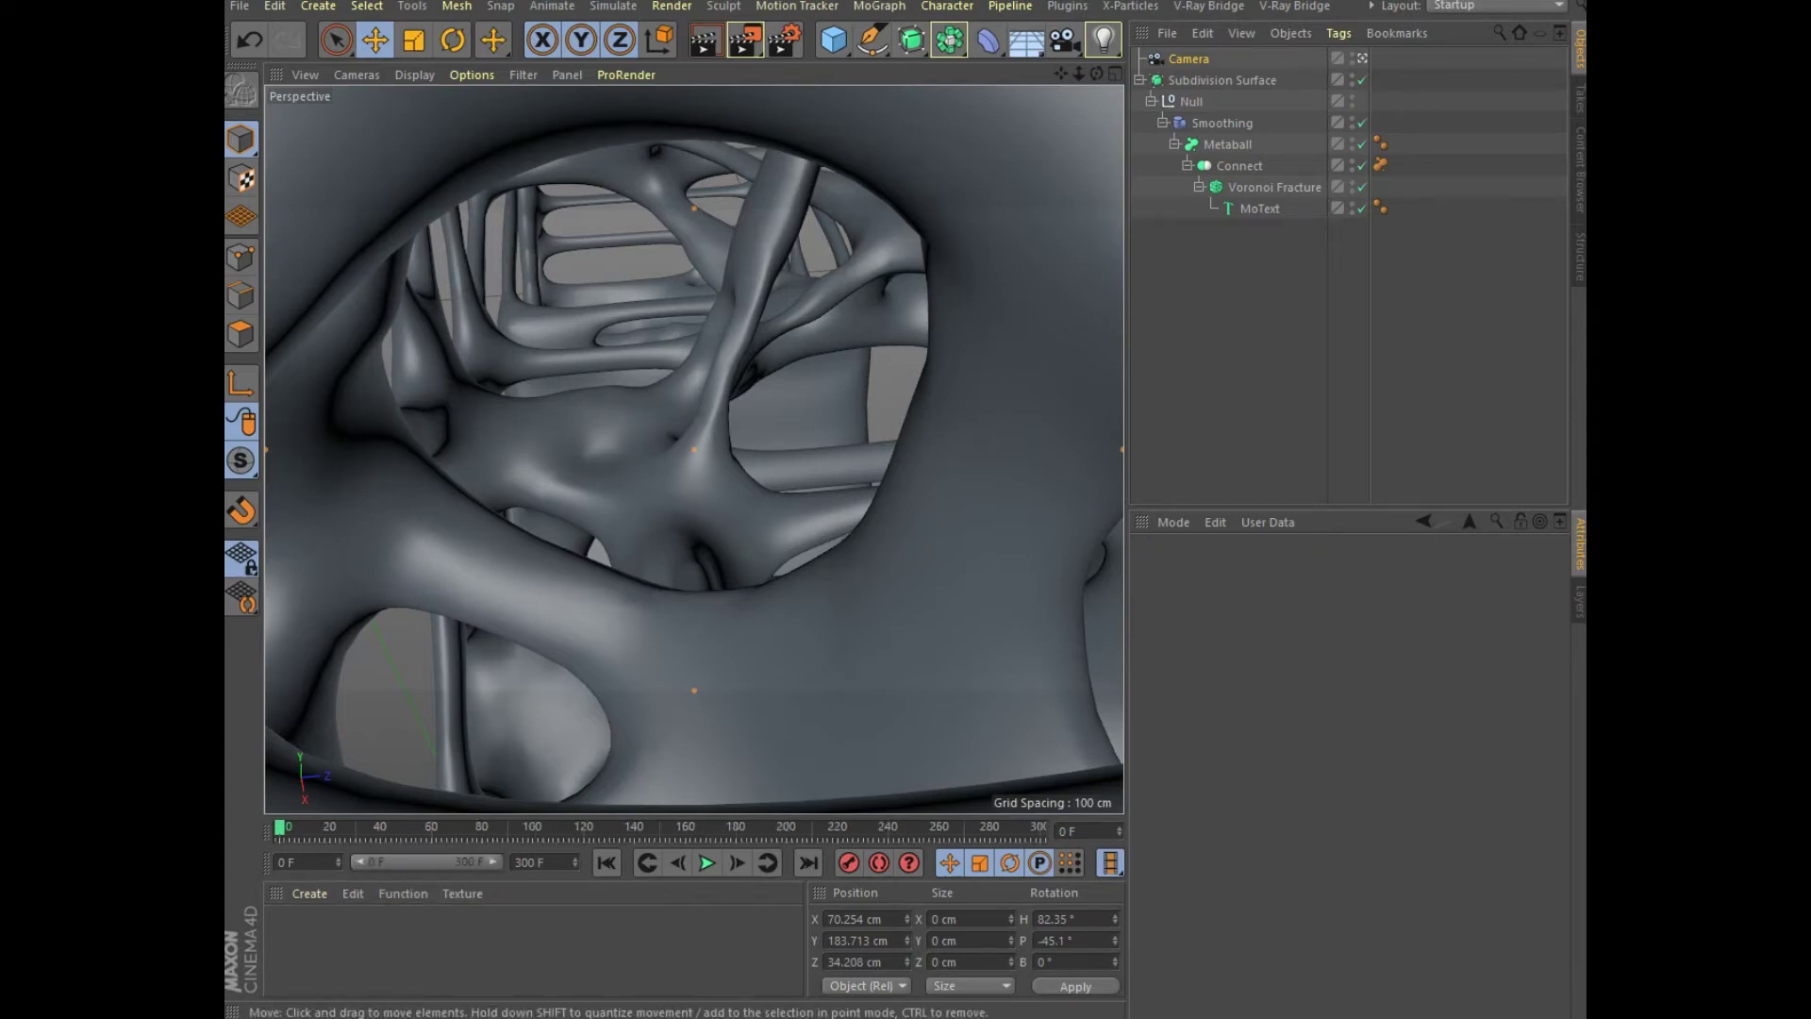
pyautogui.click(1189, 58)
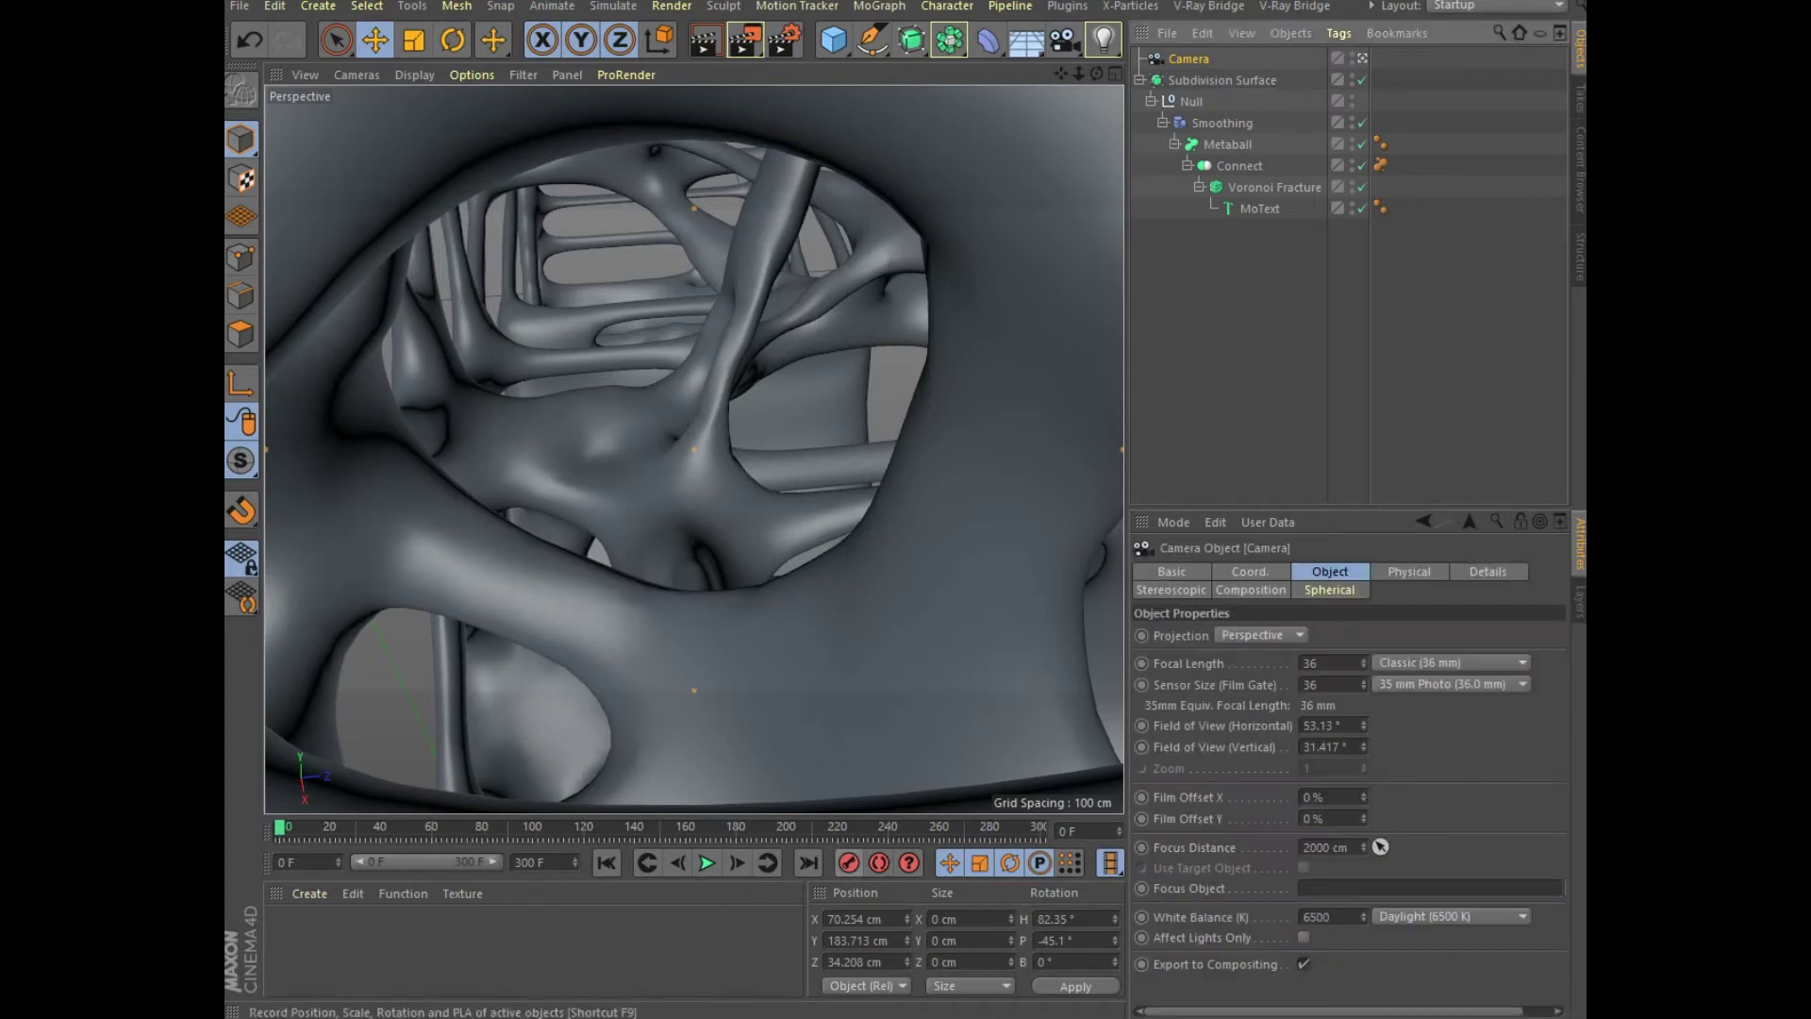
pyautogui.press('F8')
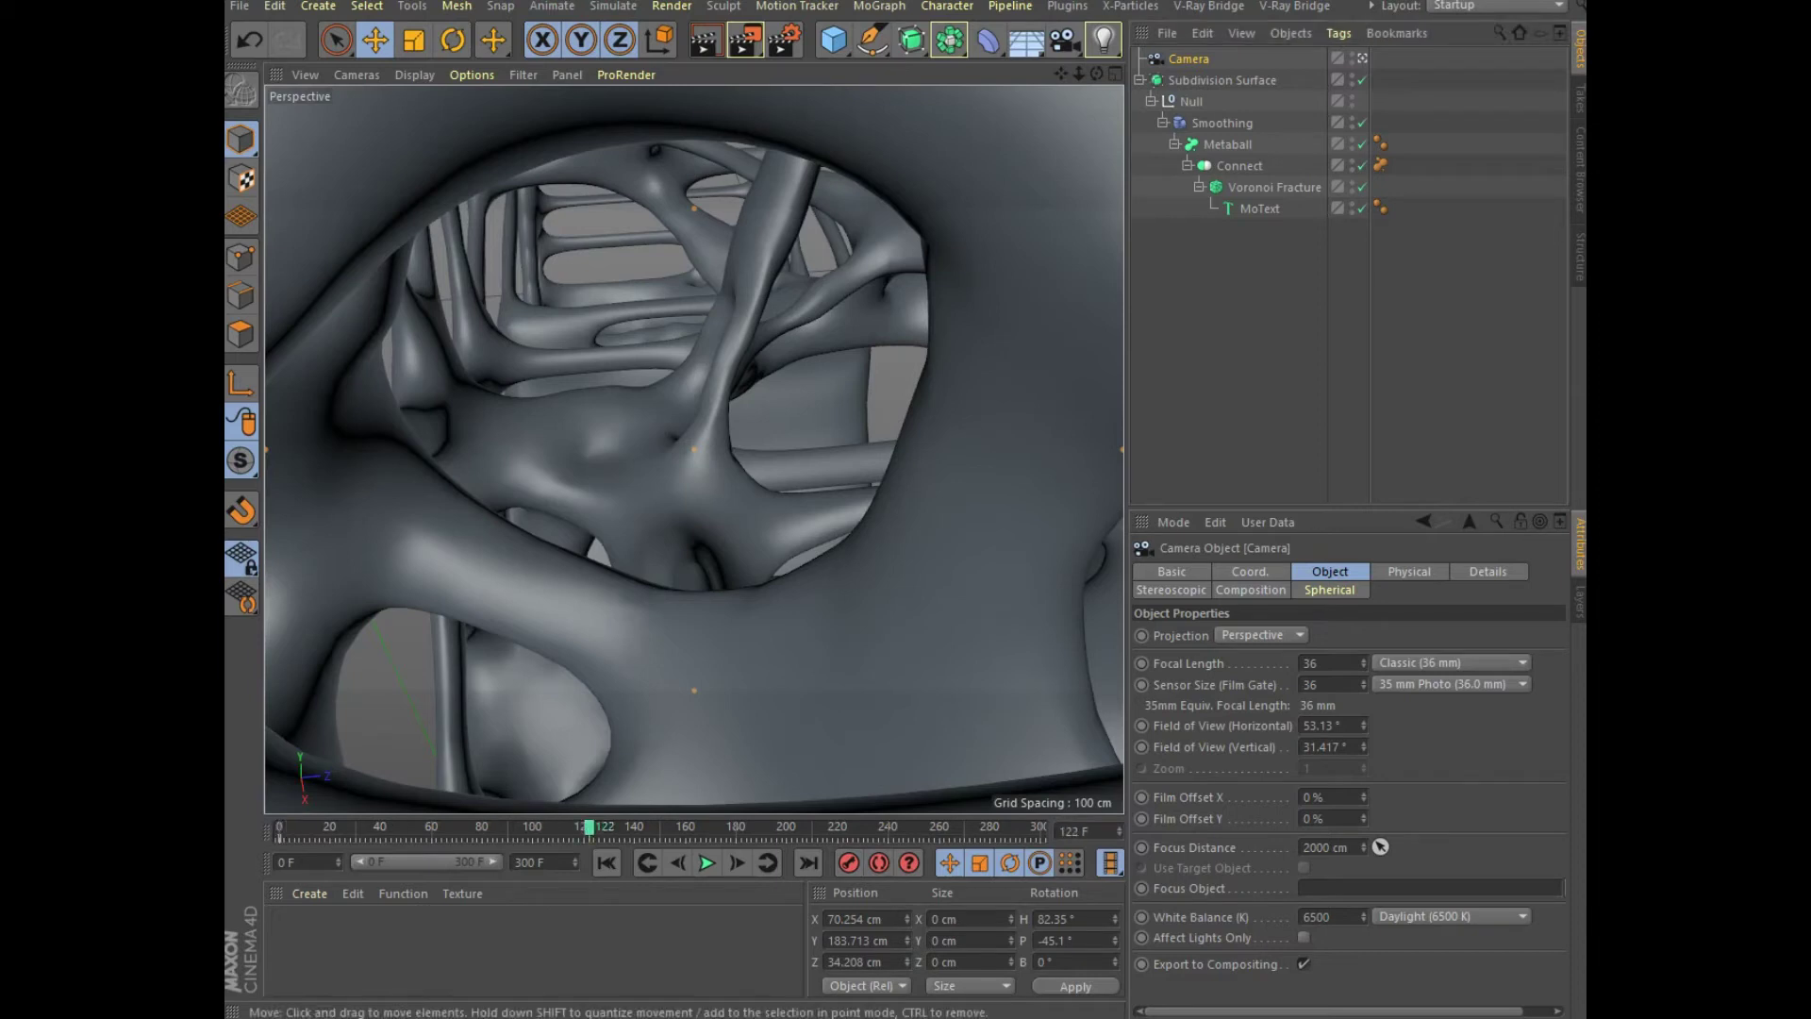
# - At frame 196, push the camera forward into the lattice and orbit to a new angle
pyautogui.scroll(3, 694, 450)
pyautogui.scroll(3, 693, 450)
pyautogui.scroll(3, 693, 450)
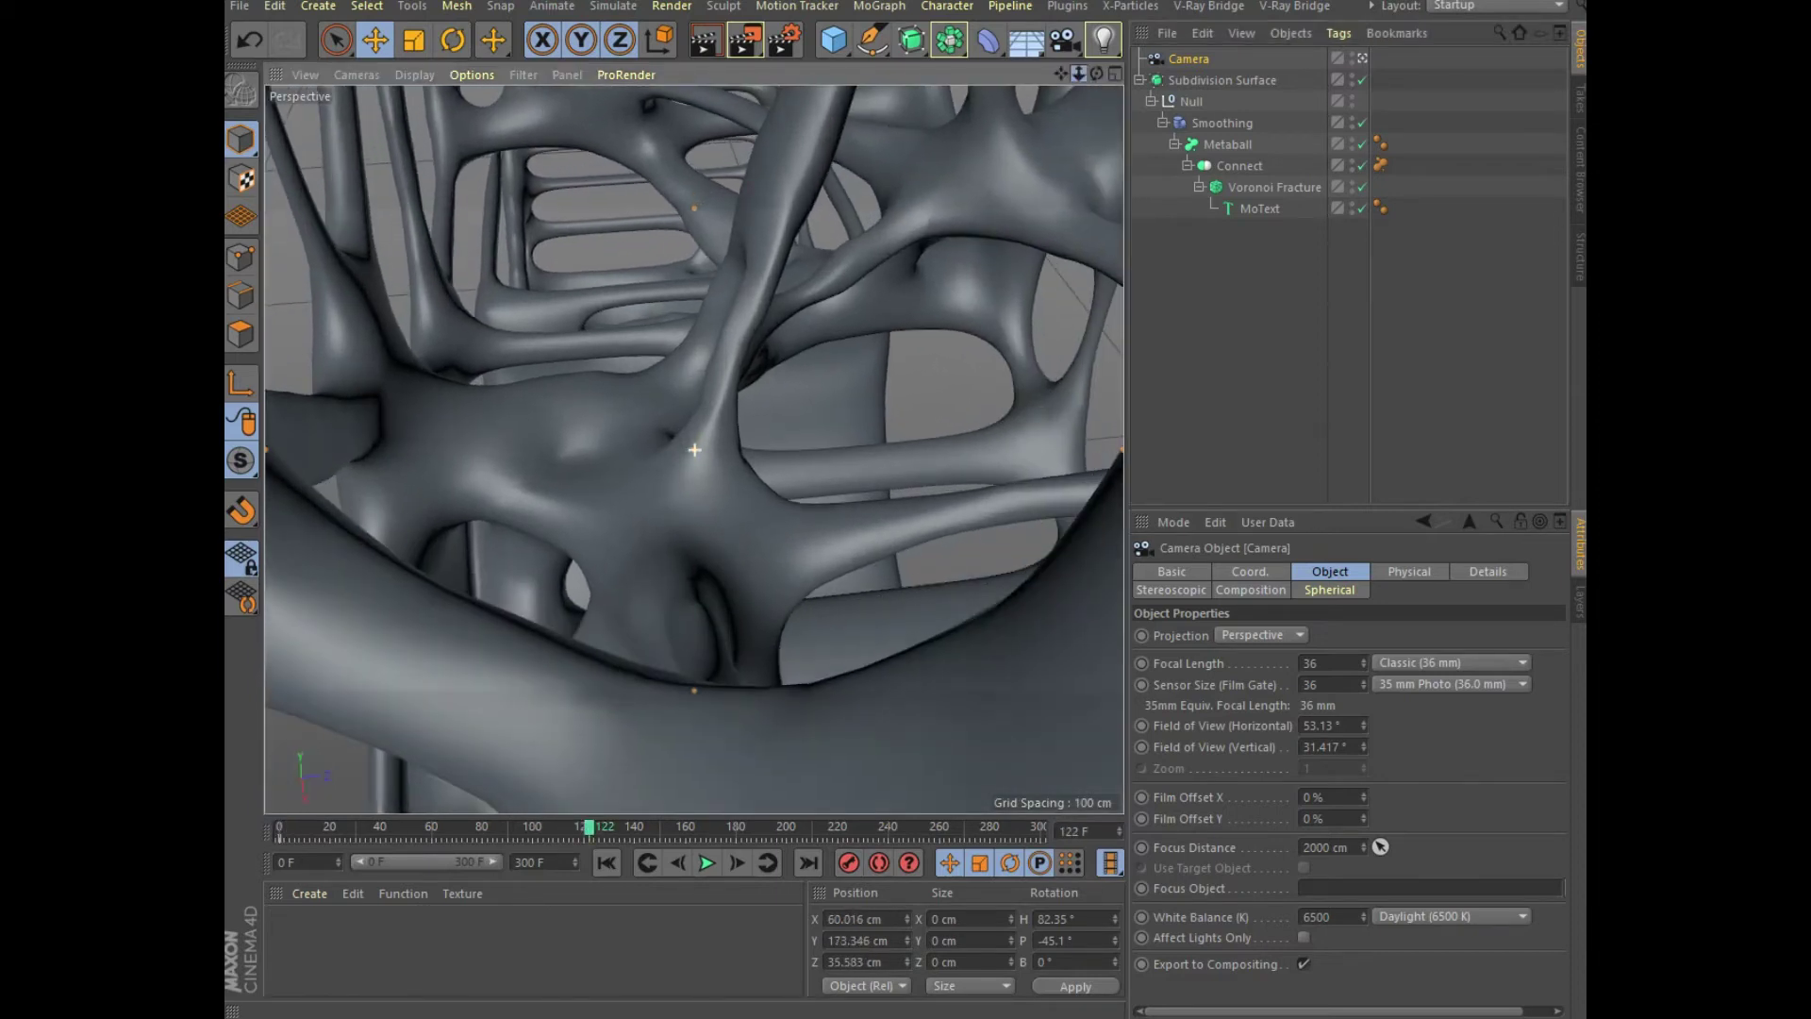
pyautogui.scroll(2, 694, 450)
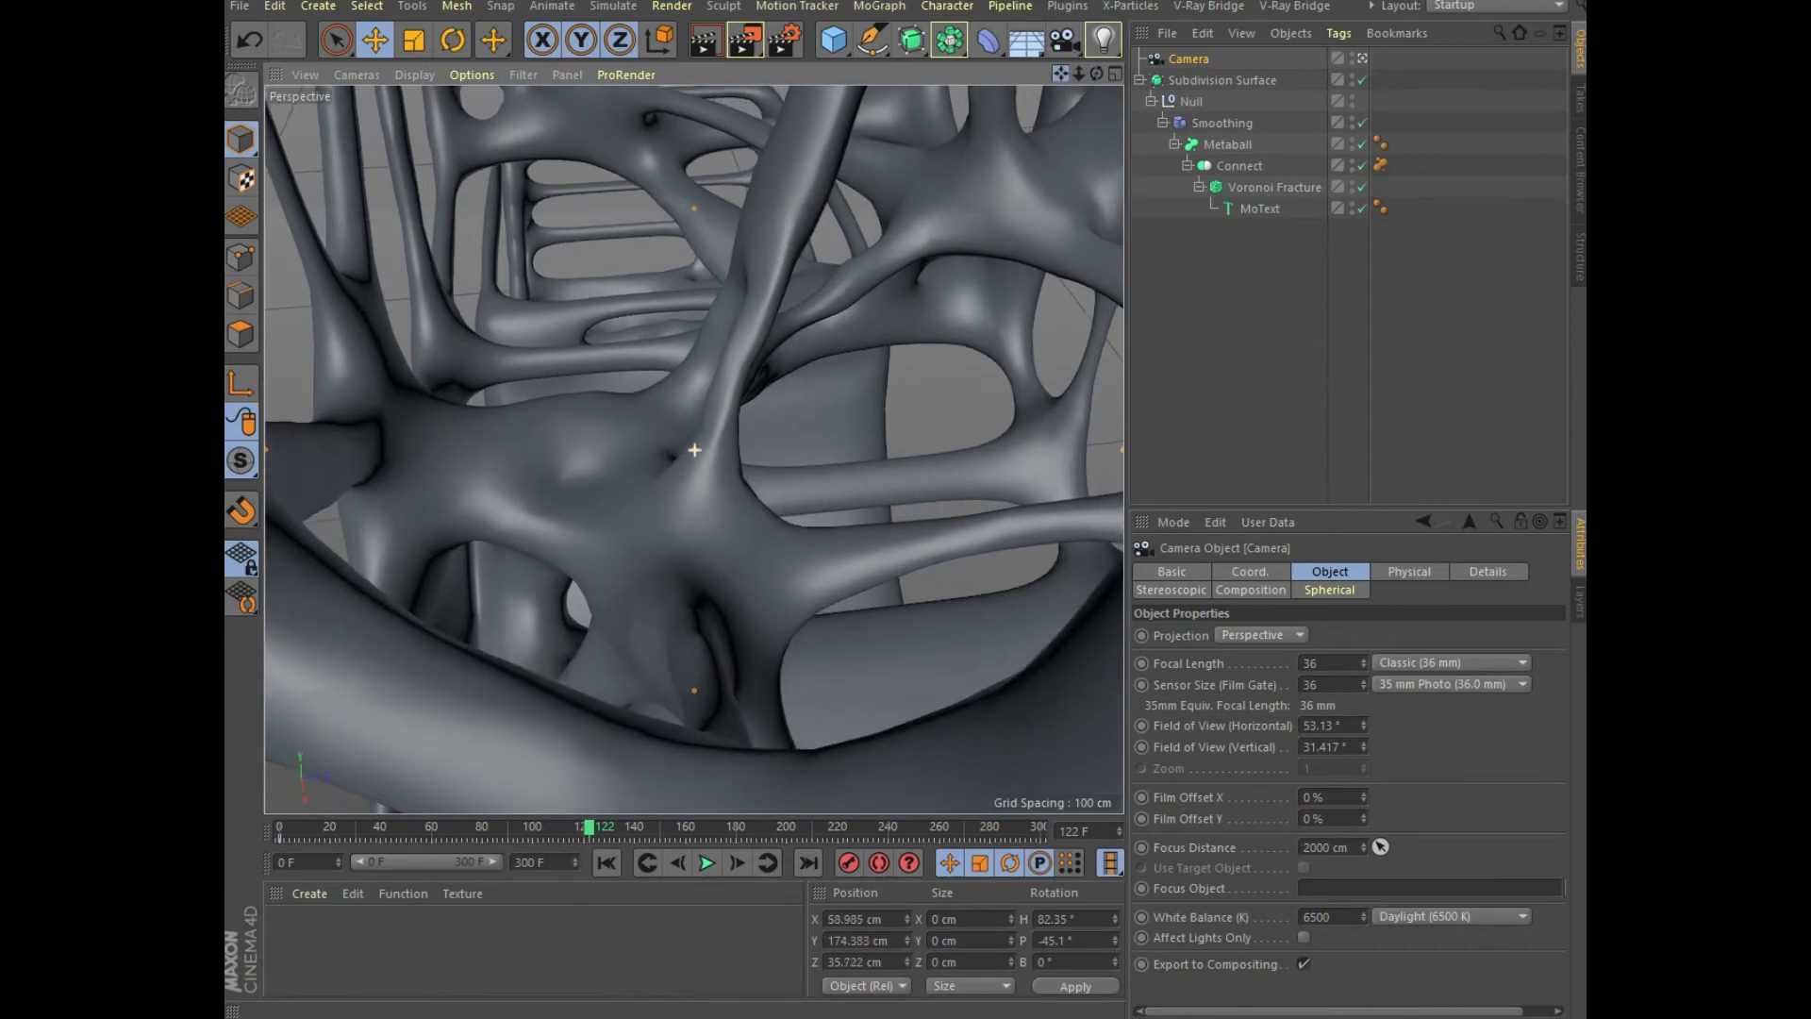
pyautogui.scroll(3, 693, 450)
pyautogui.scroll(2, 694, 450)
pyautogui.scroll(2, 695, 450)
pyautogui.scroll(1, 694, 450)
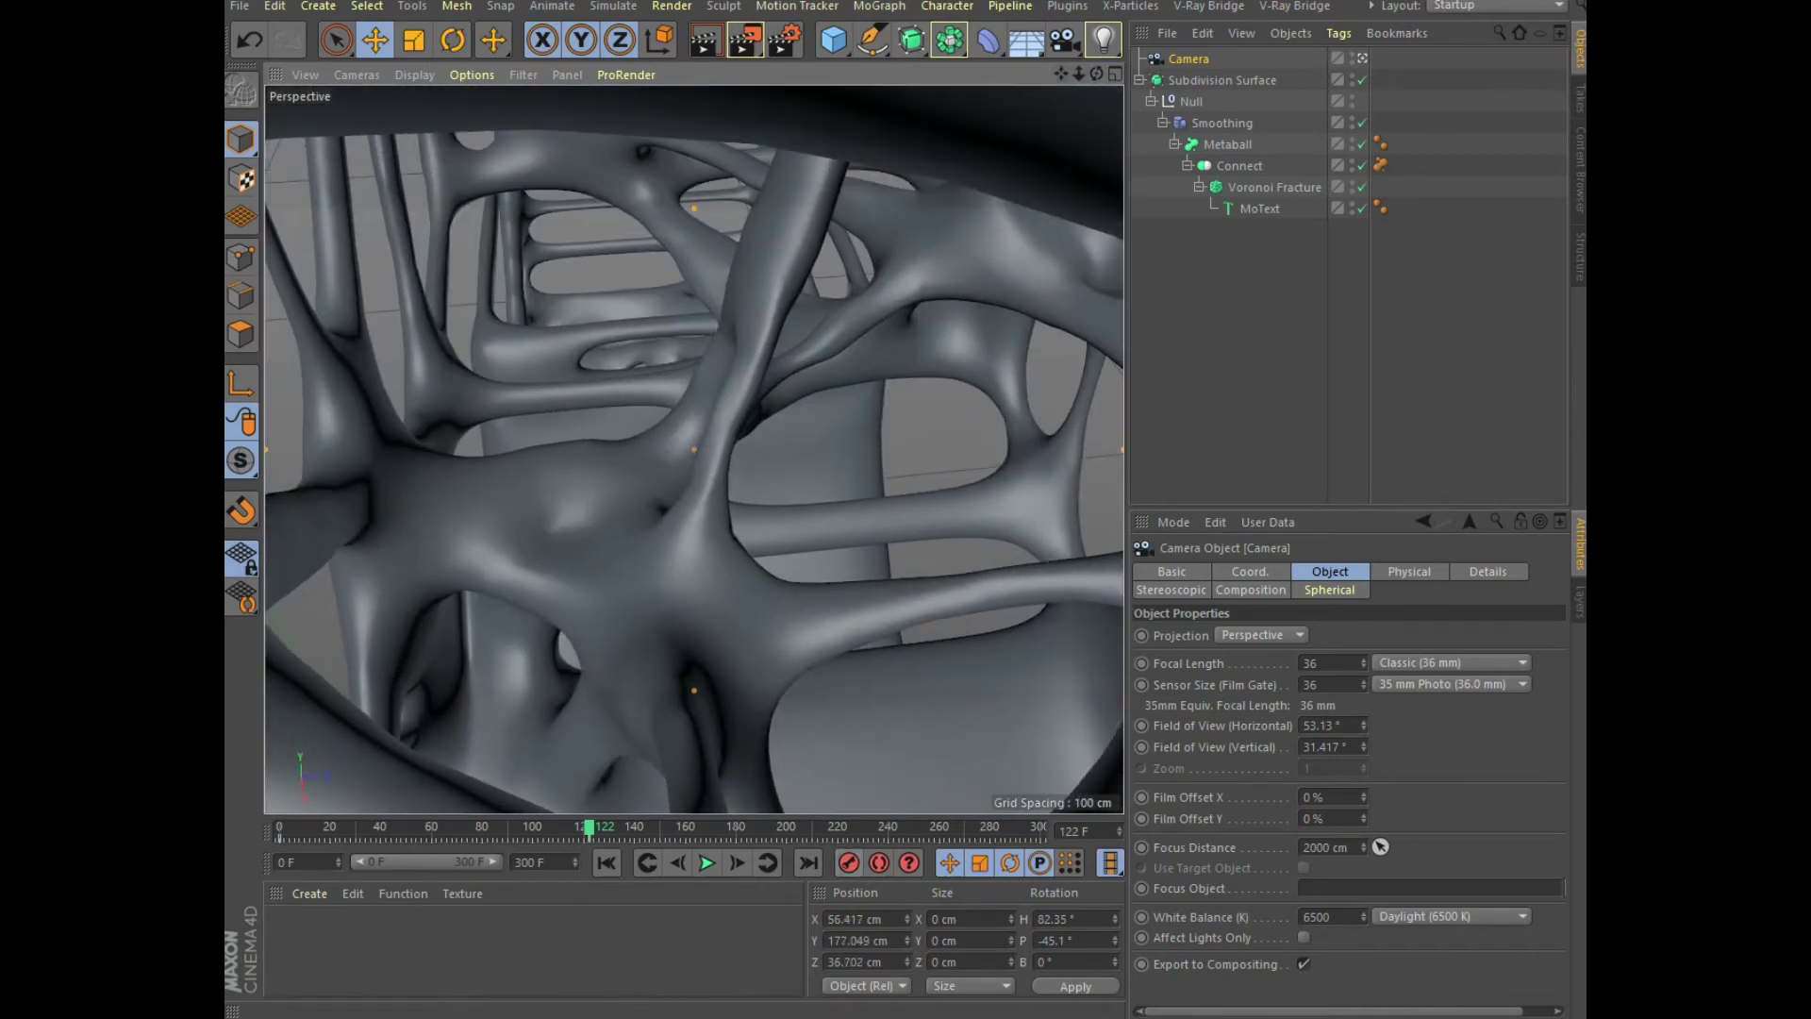
pyautogui.moveTo(588, 830); pyautogui.dragTo(775, 830)
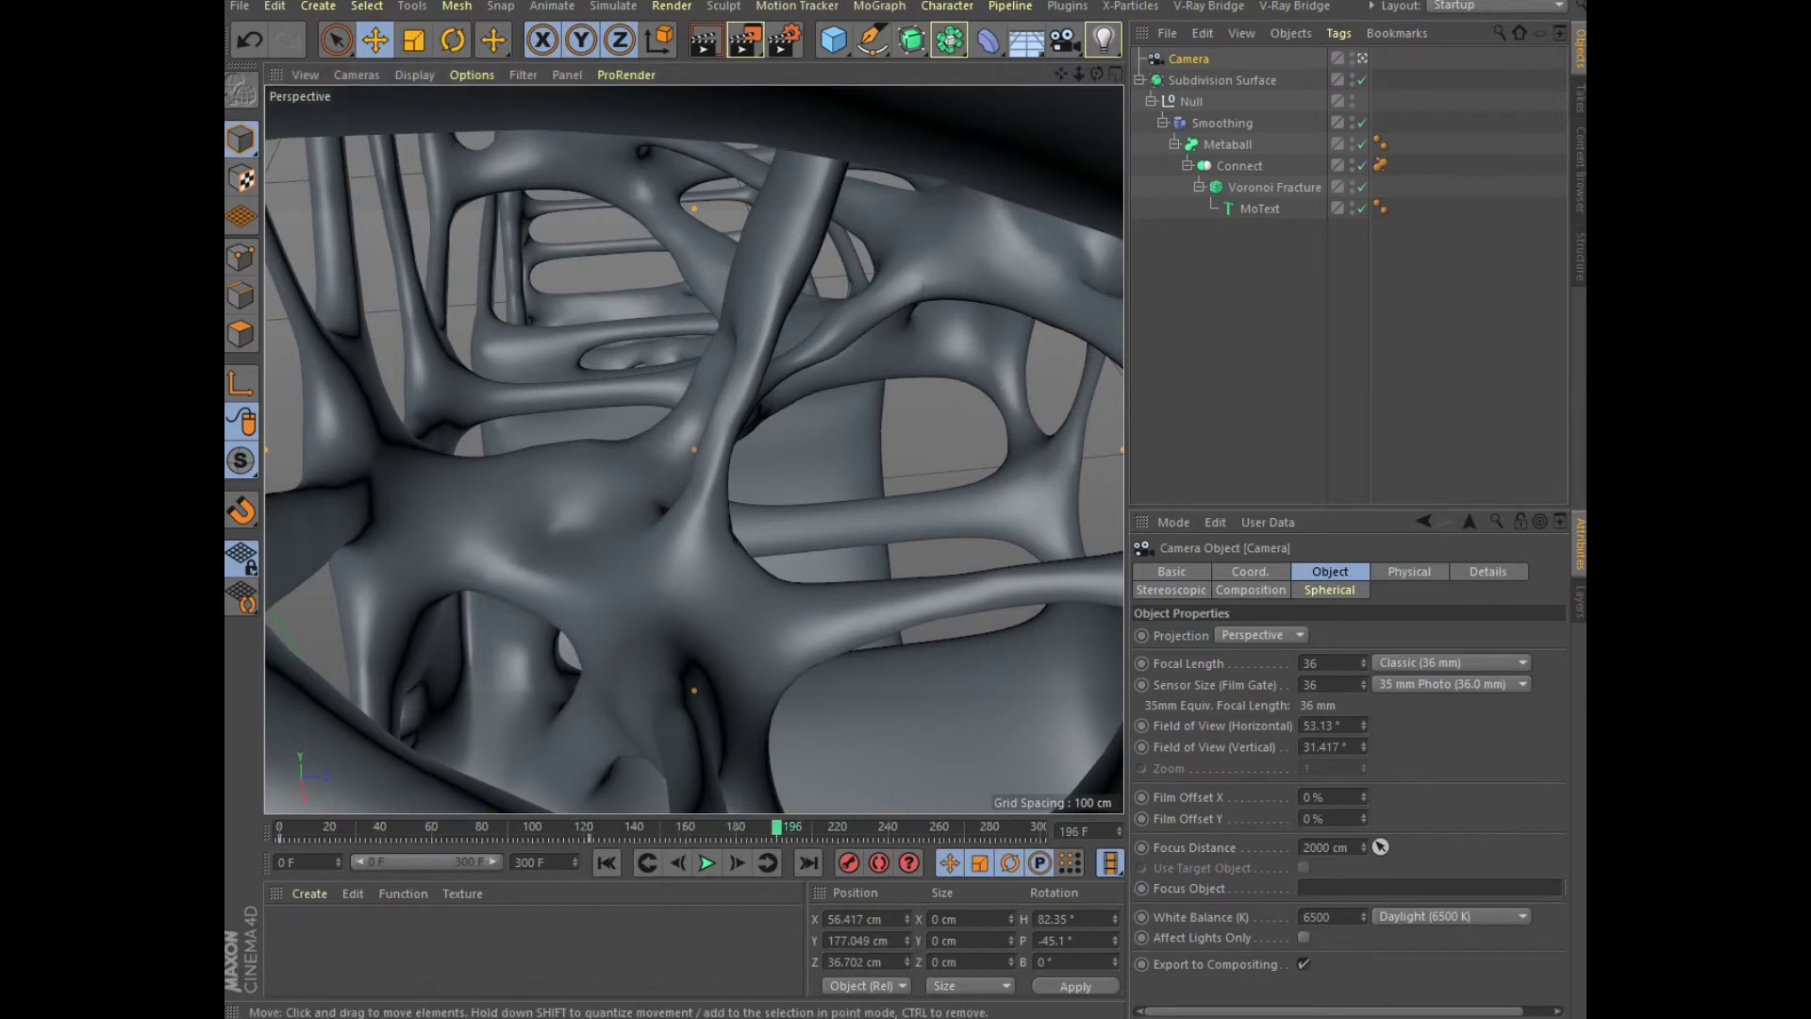
pyautogui.moveTo(1078, 73); pyautogui.dragTo(1113, 74)
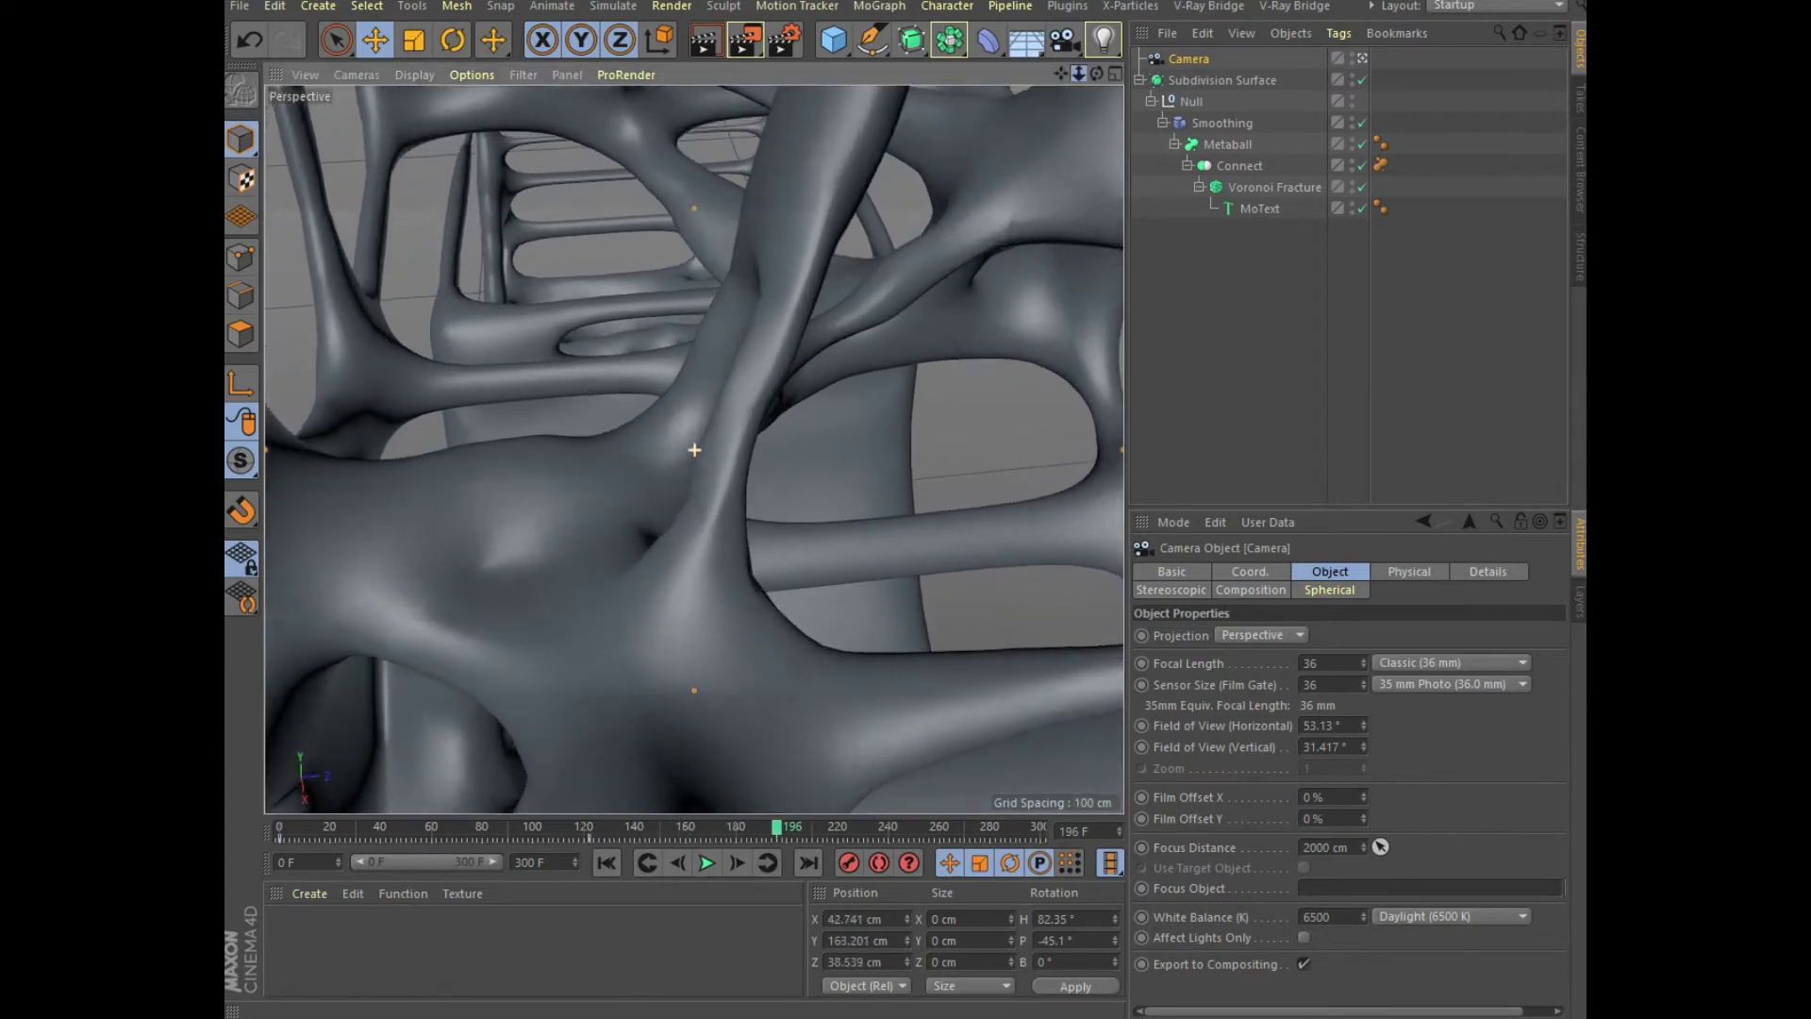
pyautogui.moveTo(1096, 73); pyautogui.dragTo(1047, 59)
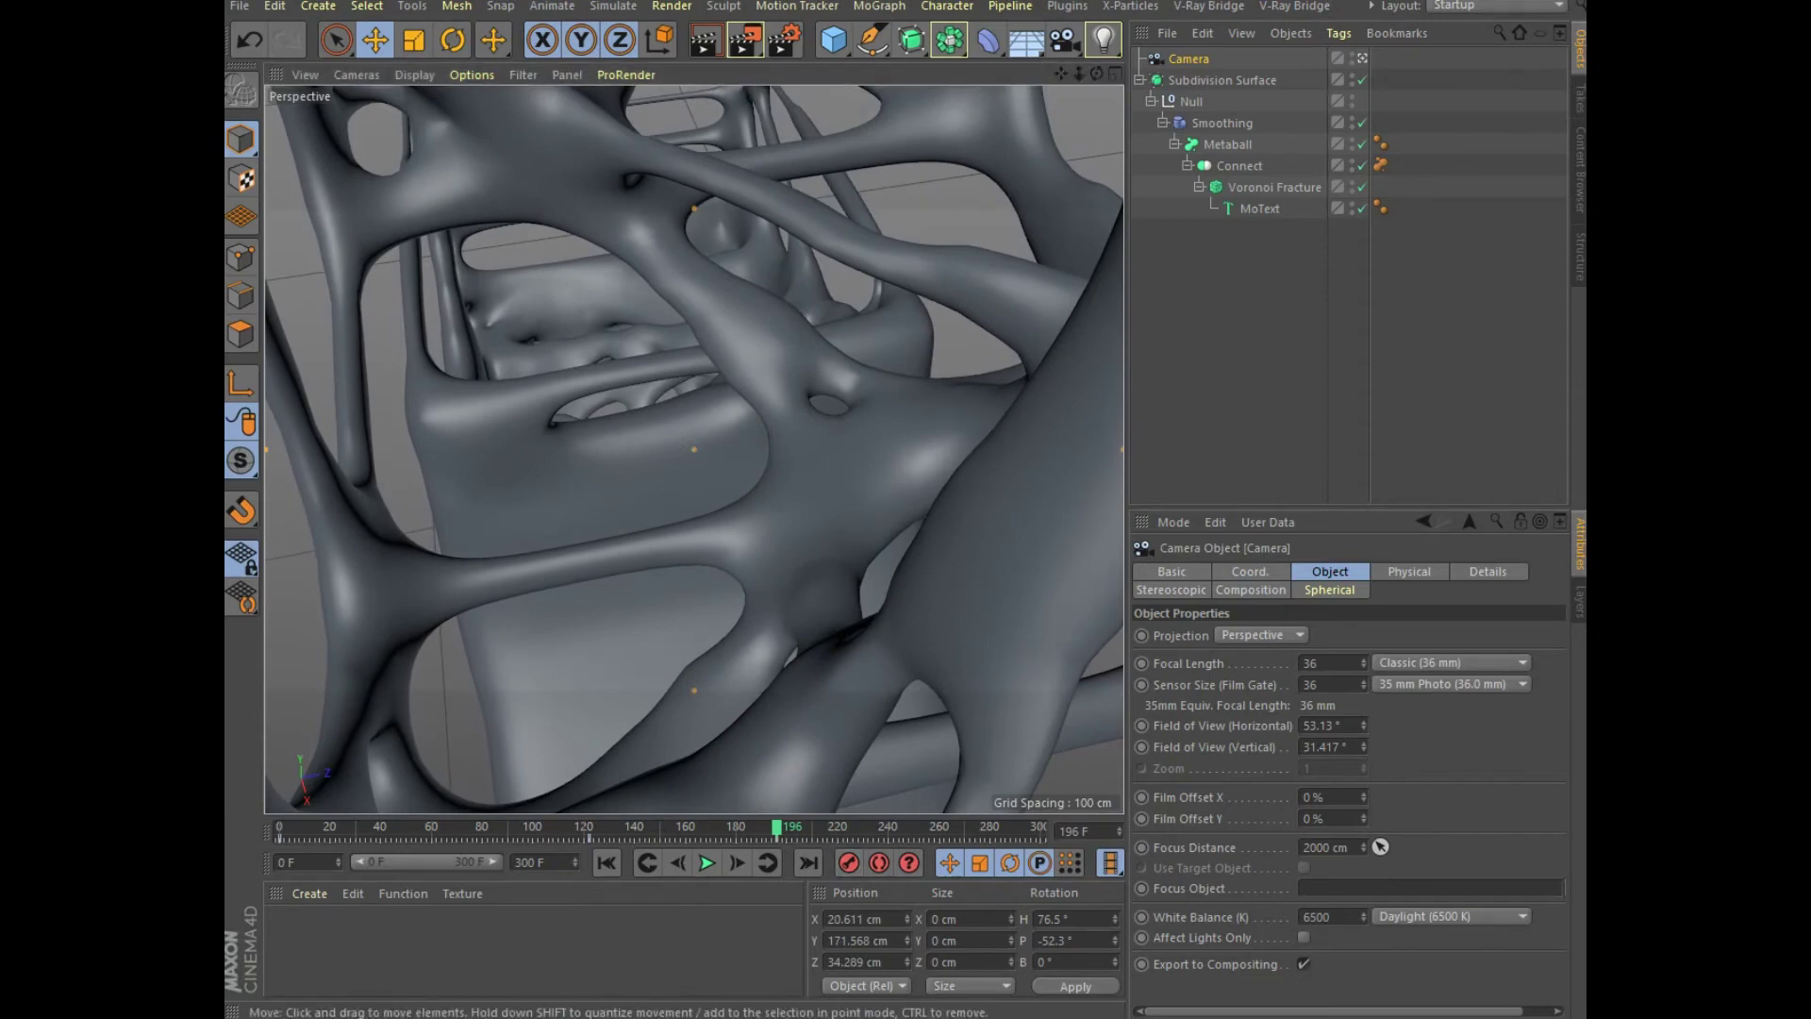
# - At frame 251, orbit and pan the camera through the lattice gaps, then go to frame 300
pyautogui.moveTo(776, 827); pyautogui.dragTo(915, 827)
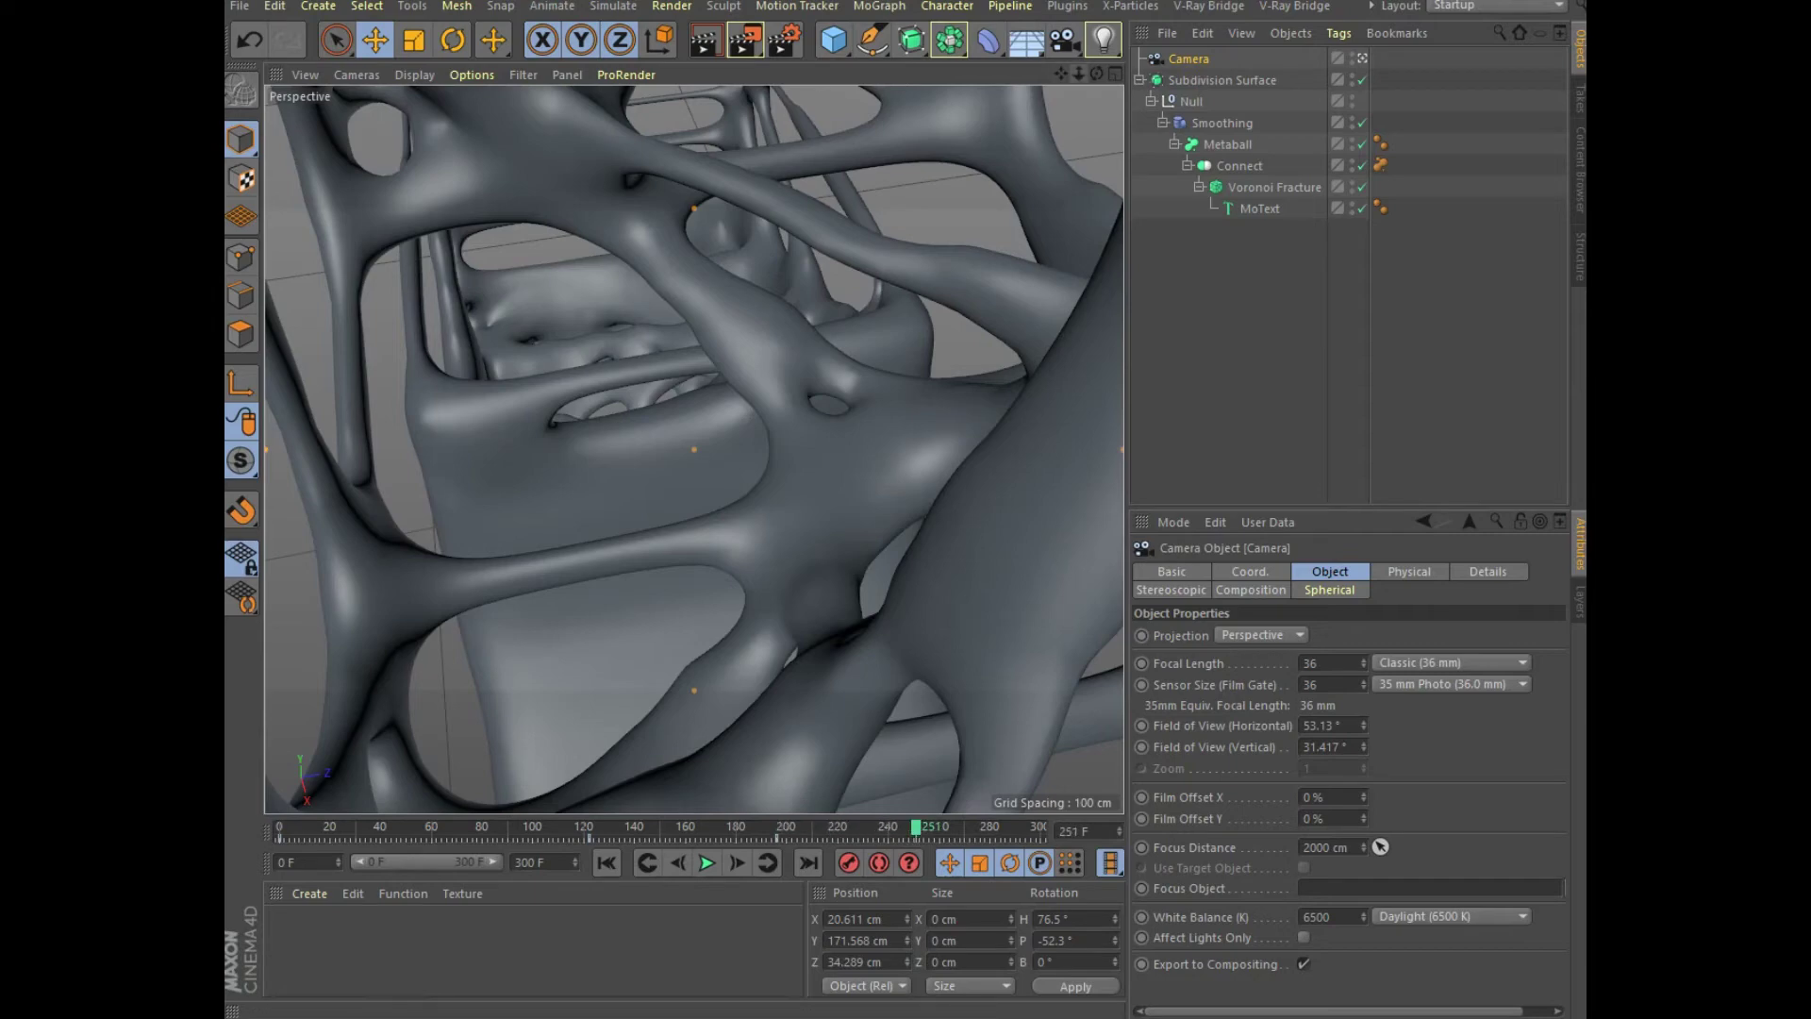
pyautogui.scroll(2, 694, 449)
pyautogui.scroll(3, 694, 449)
pyautogui.scroll(2, 694, 449)
pyautogui.scroll(1, 694, 449)
pyautogui.keyDown('alt'); pyautogui.moveTo(694, 449); pyautogui.dragTo(694, 449); pyautogui.keyUp('alt')
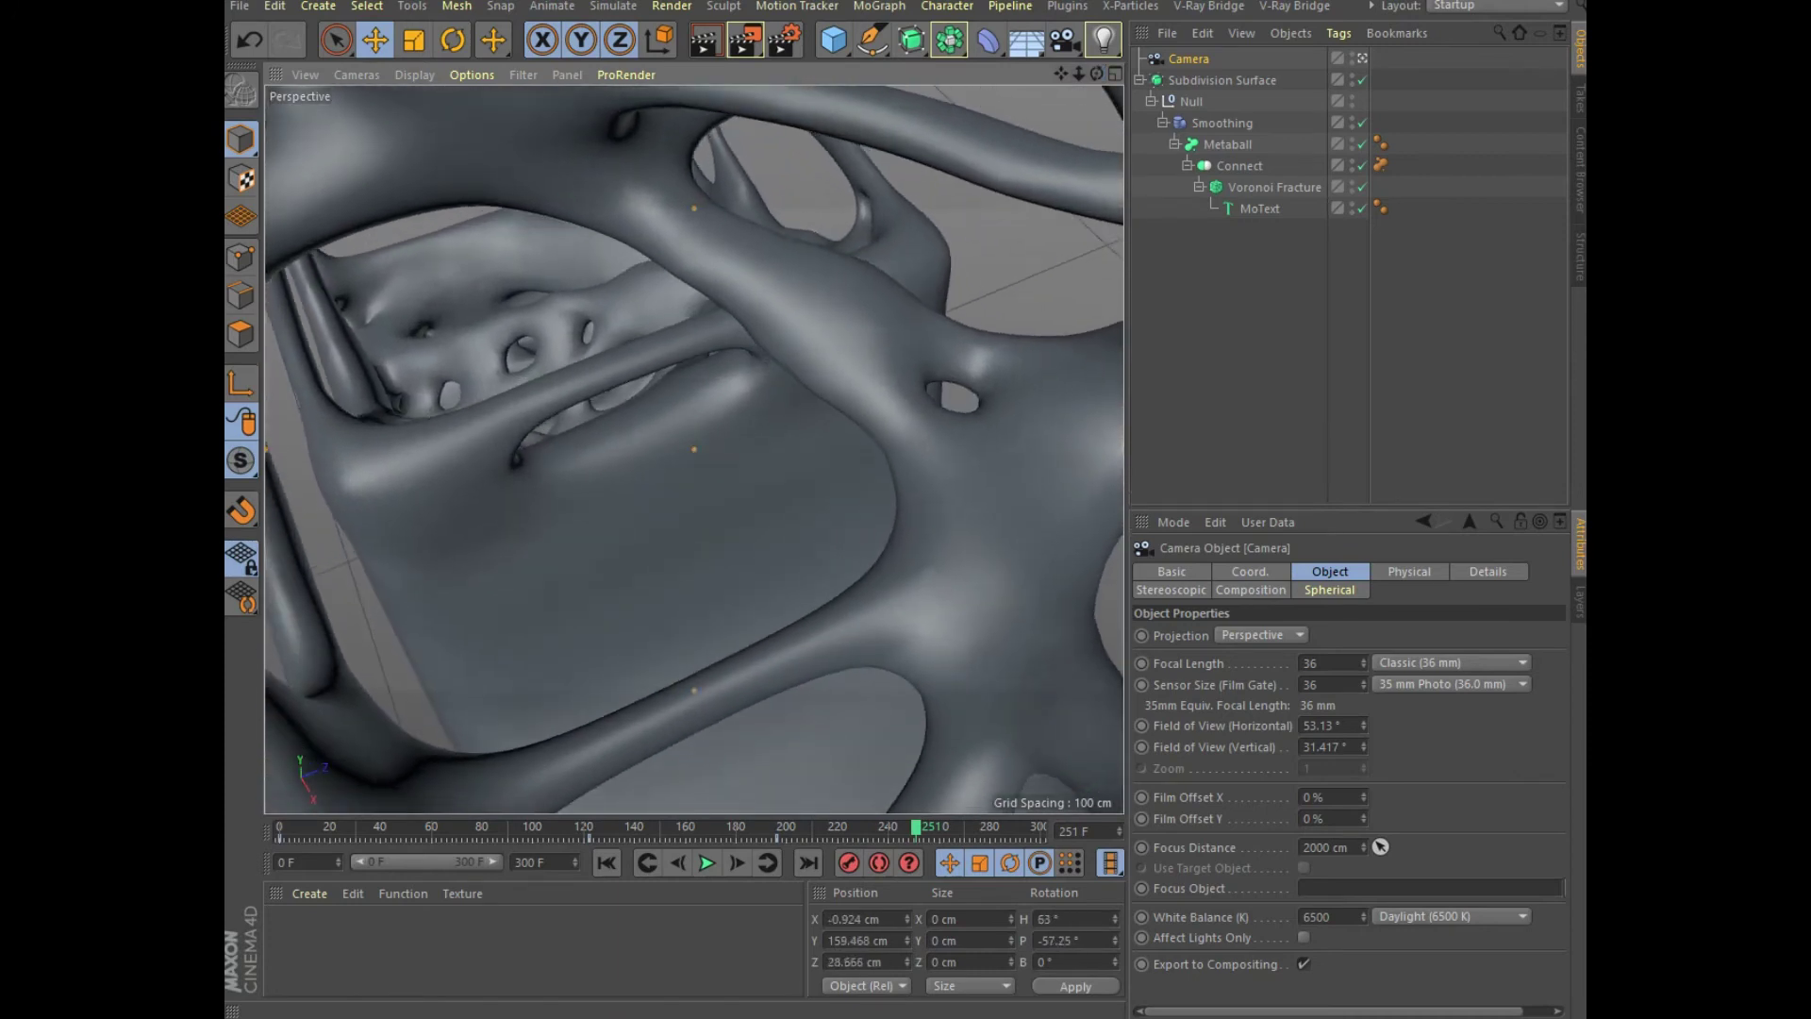
pyautogui.scroll(2, 694, 449)
pyautogui.scroll(2, 694, 449)
pyautogui.scroll(2, 694, 449)
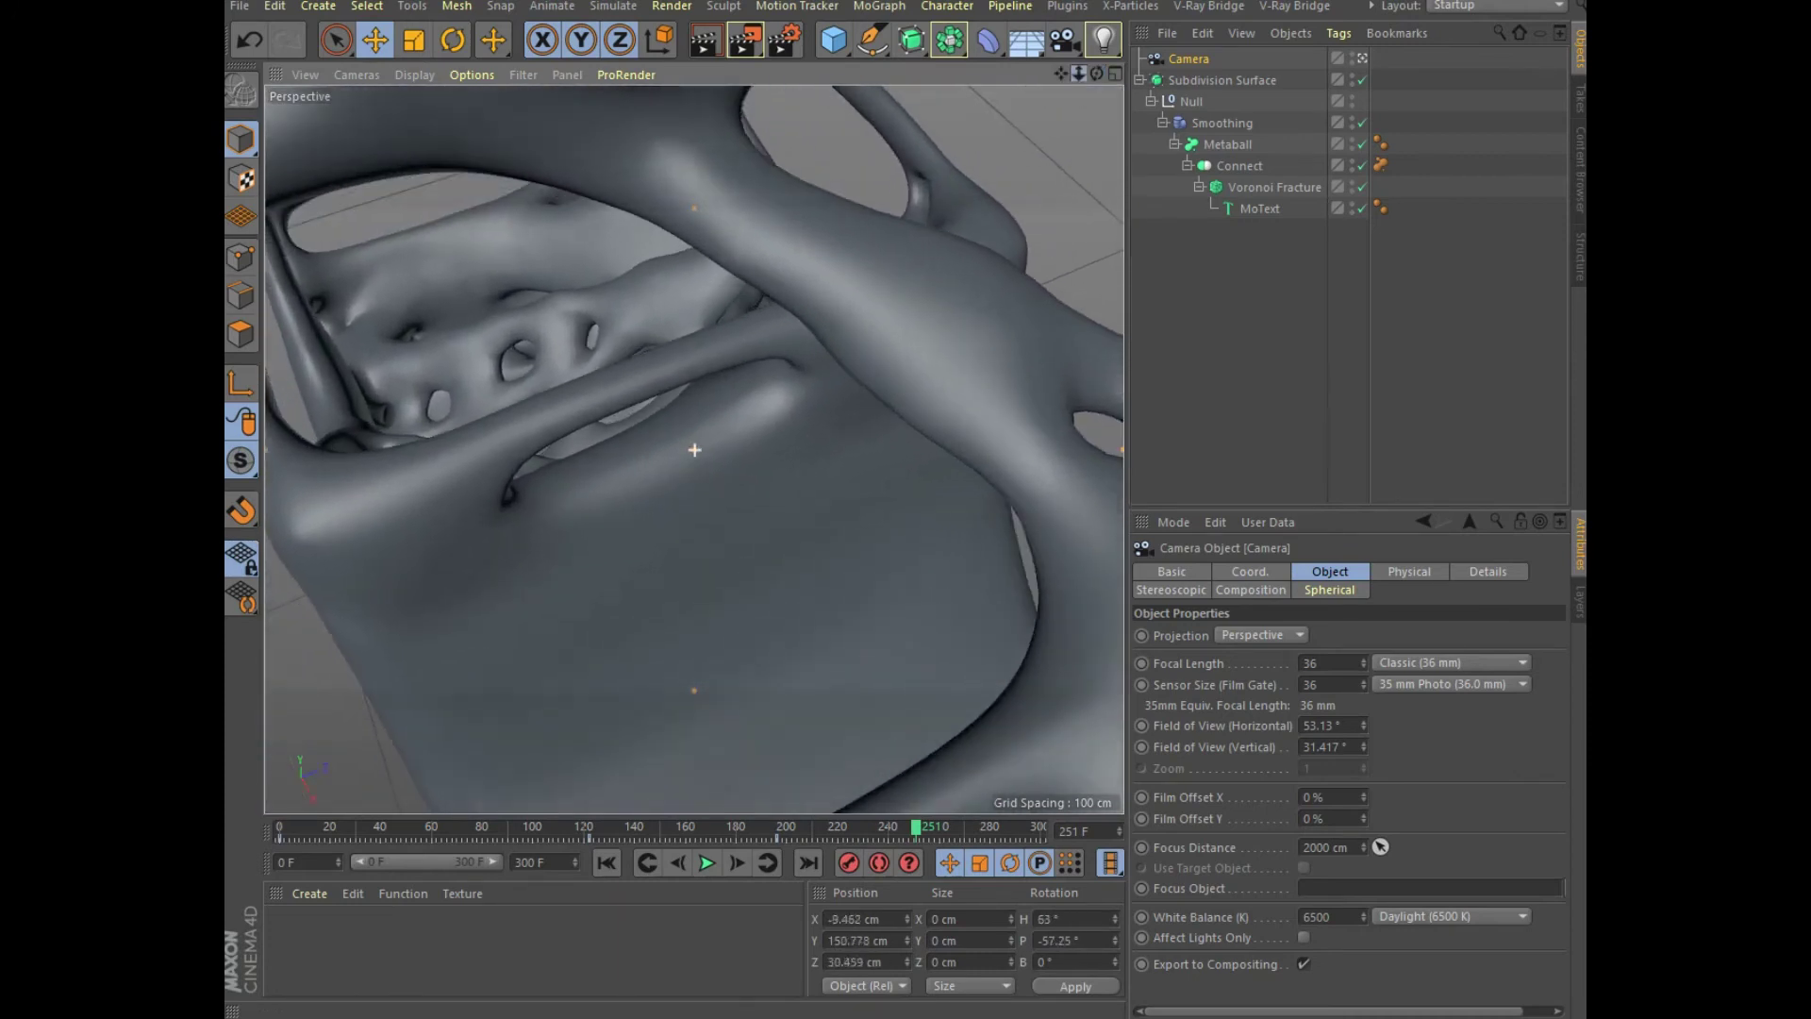
pyautogui.scroll(2, 694, 449)
pyautogui.scroll(2, 694, 449)
pyautogui.keyDown('alt'); pyautogui.moveTo(694, 449); pyautogui.dragTo(694, 449); pyautogui.keyUp('alt')
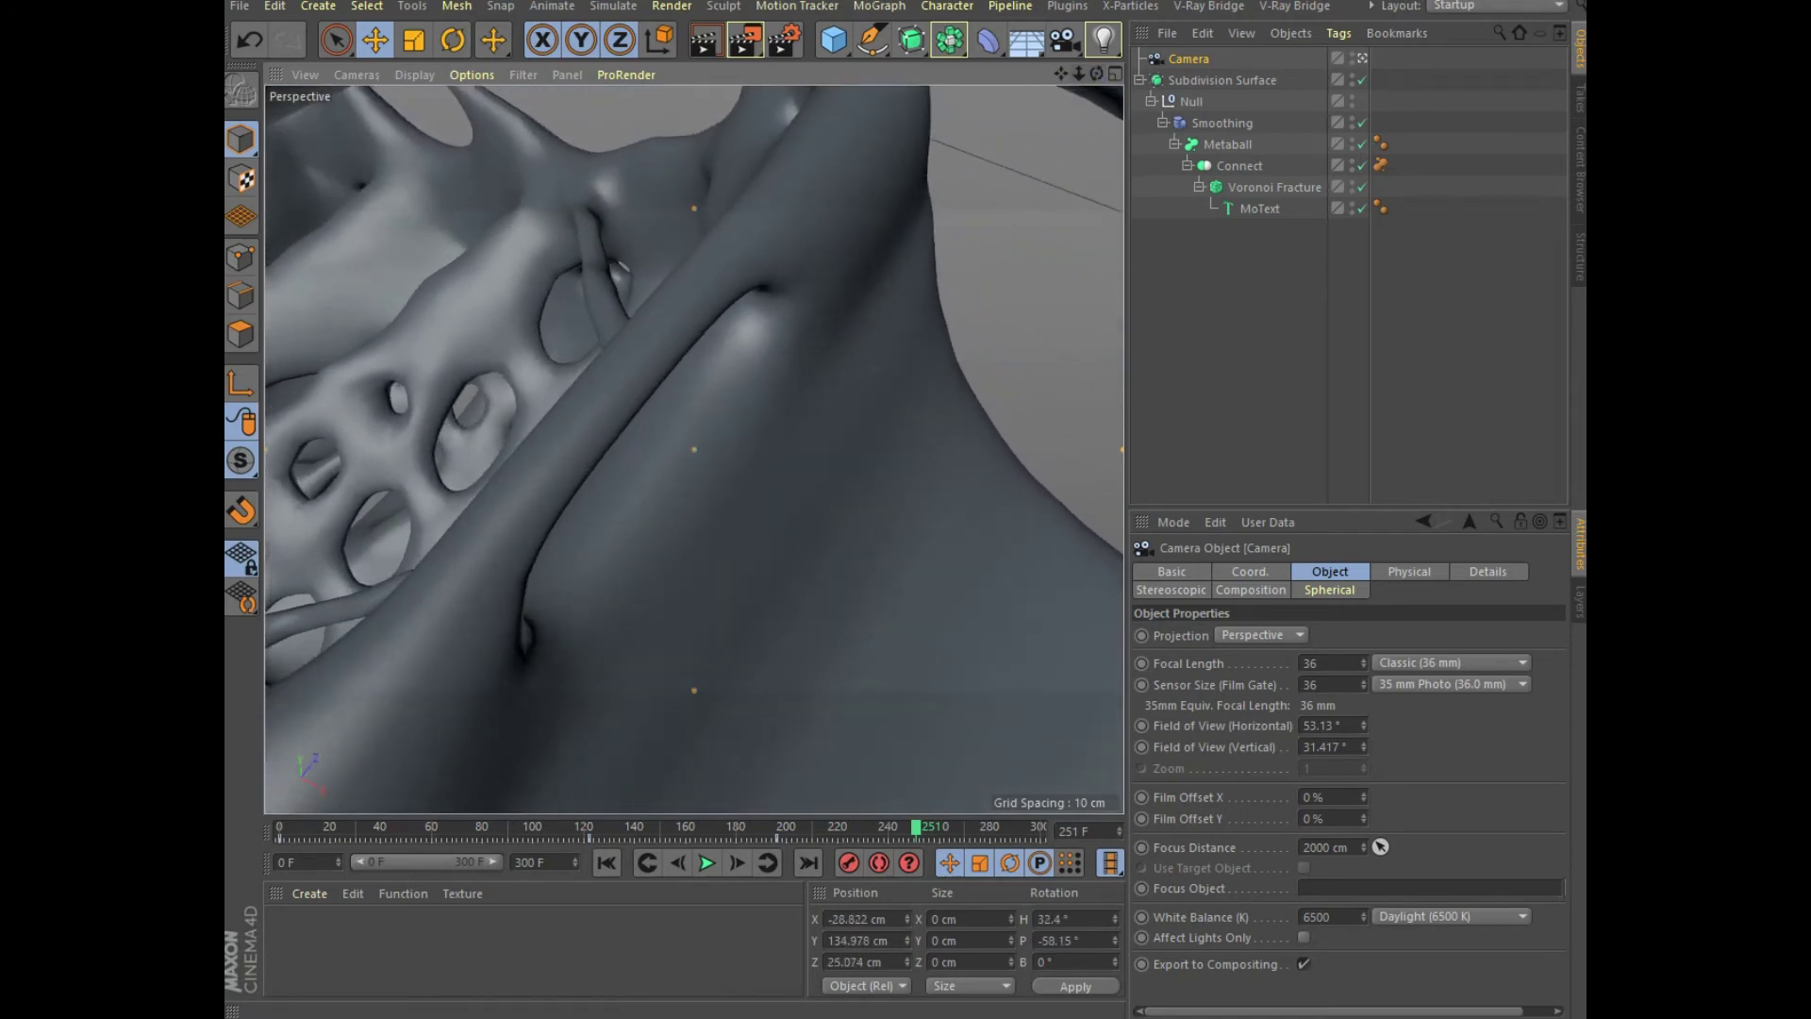
pyautogui.keyDown('alt'); pyautogui.moveTo(694, 449); pyautogui.dragTo(751, 471, button='middle'); pyautogui.keyUp('alt')
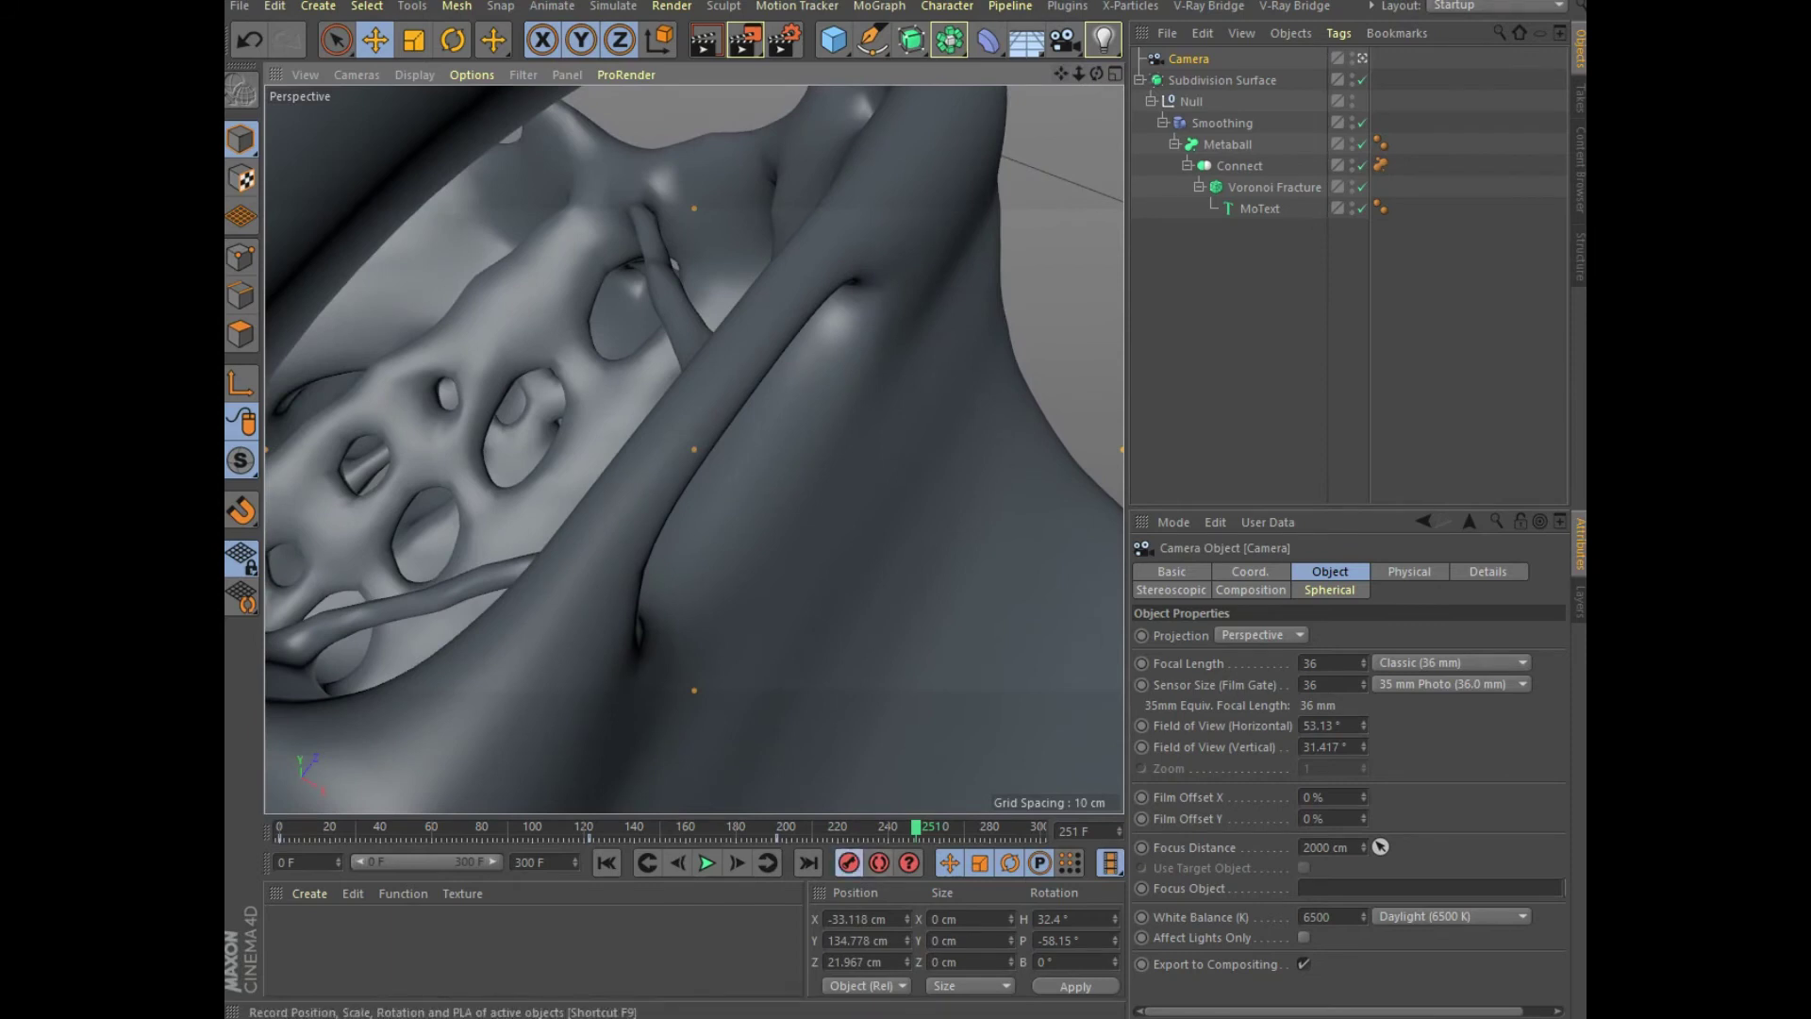
pyautogui.hotkey('shift', 'g')
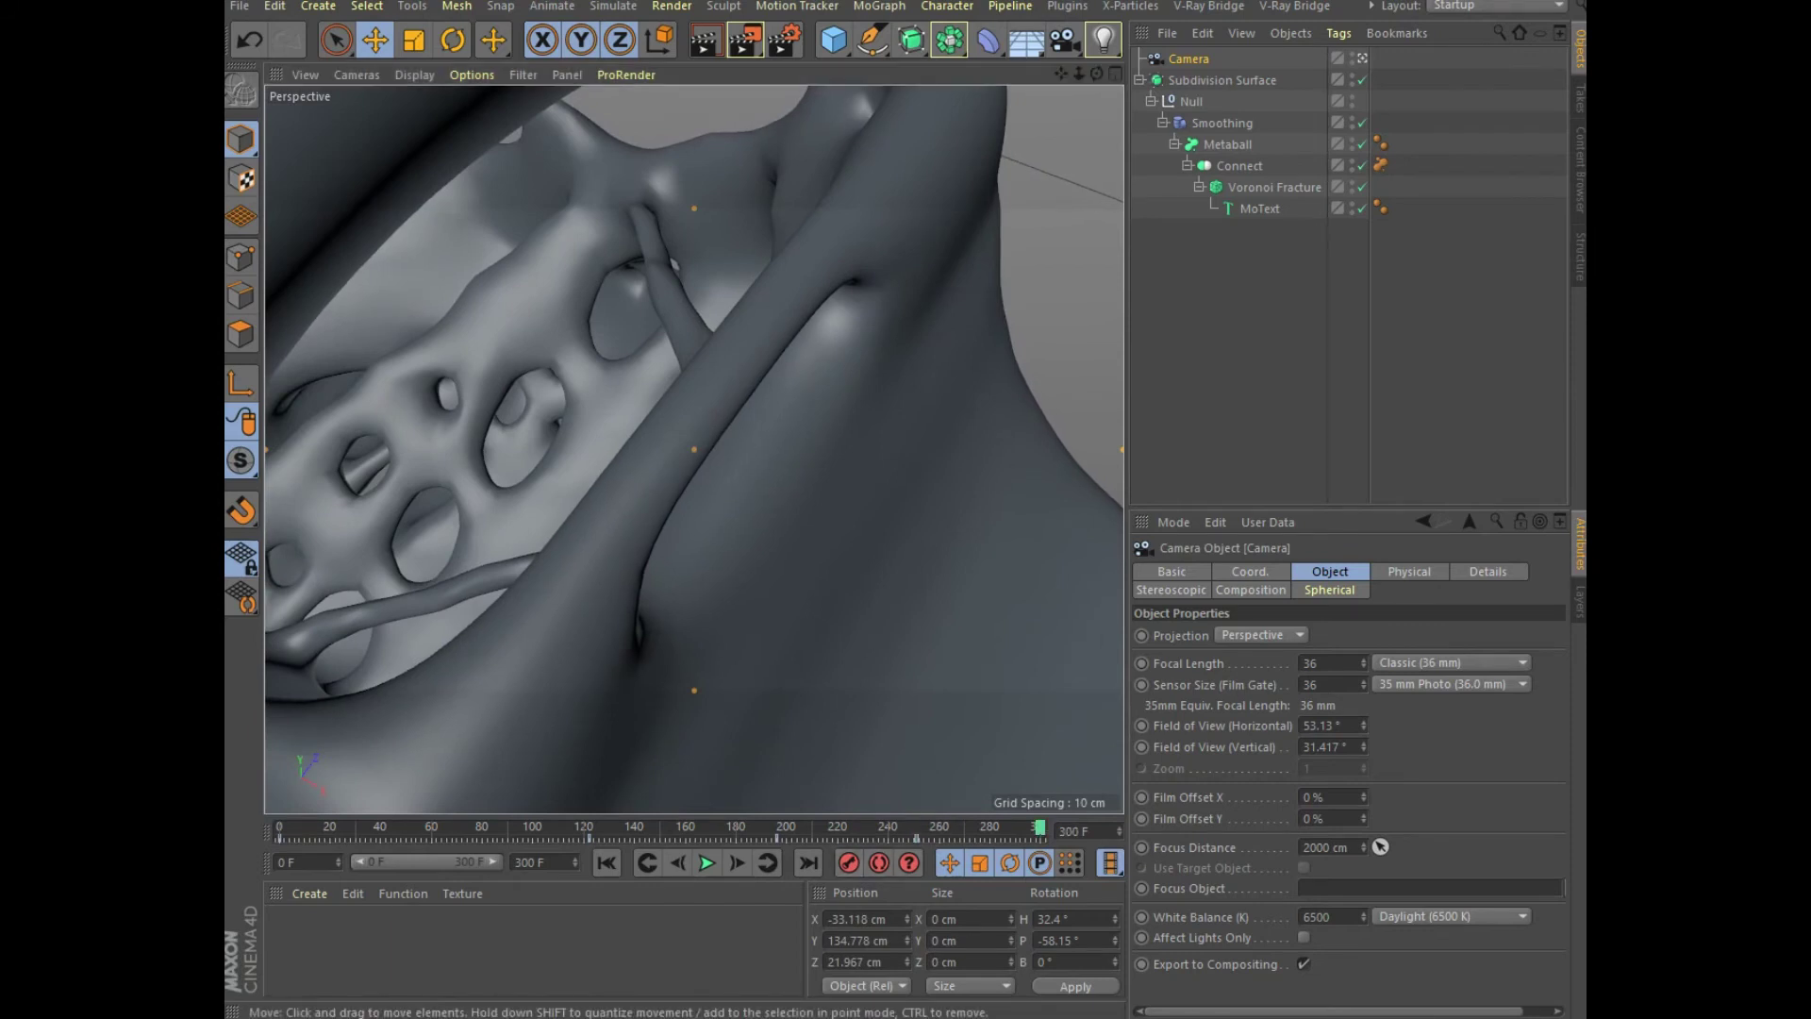
# - Dolly the camera out at frame 300 to pull back from the lattice
pyautogui.scroll(-2, 694, 450)
pyautogui.scroll(-3, 694, 450)
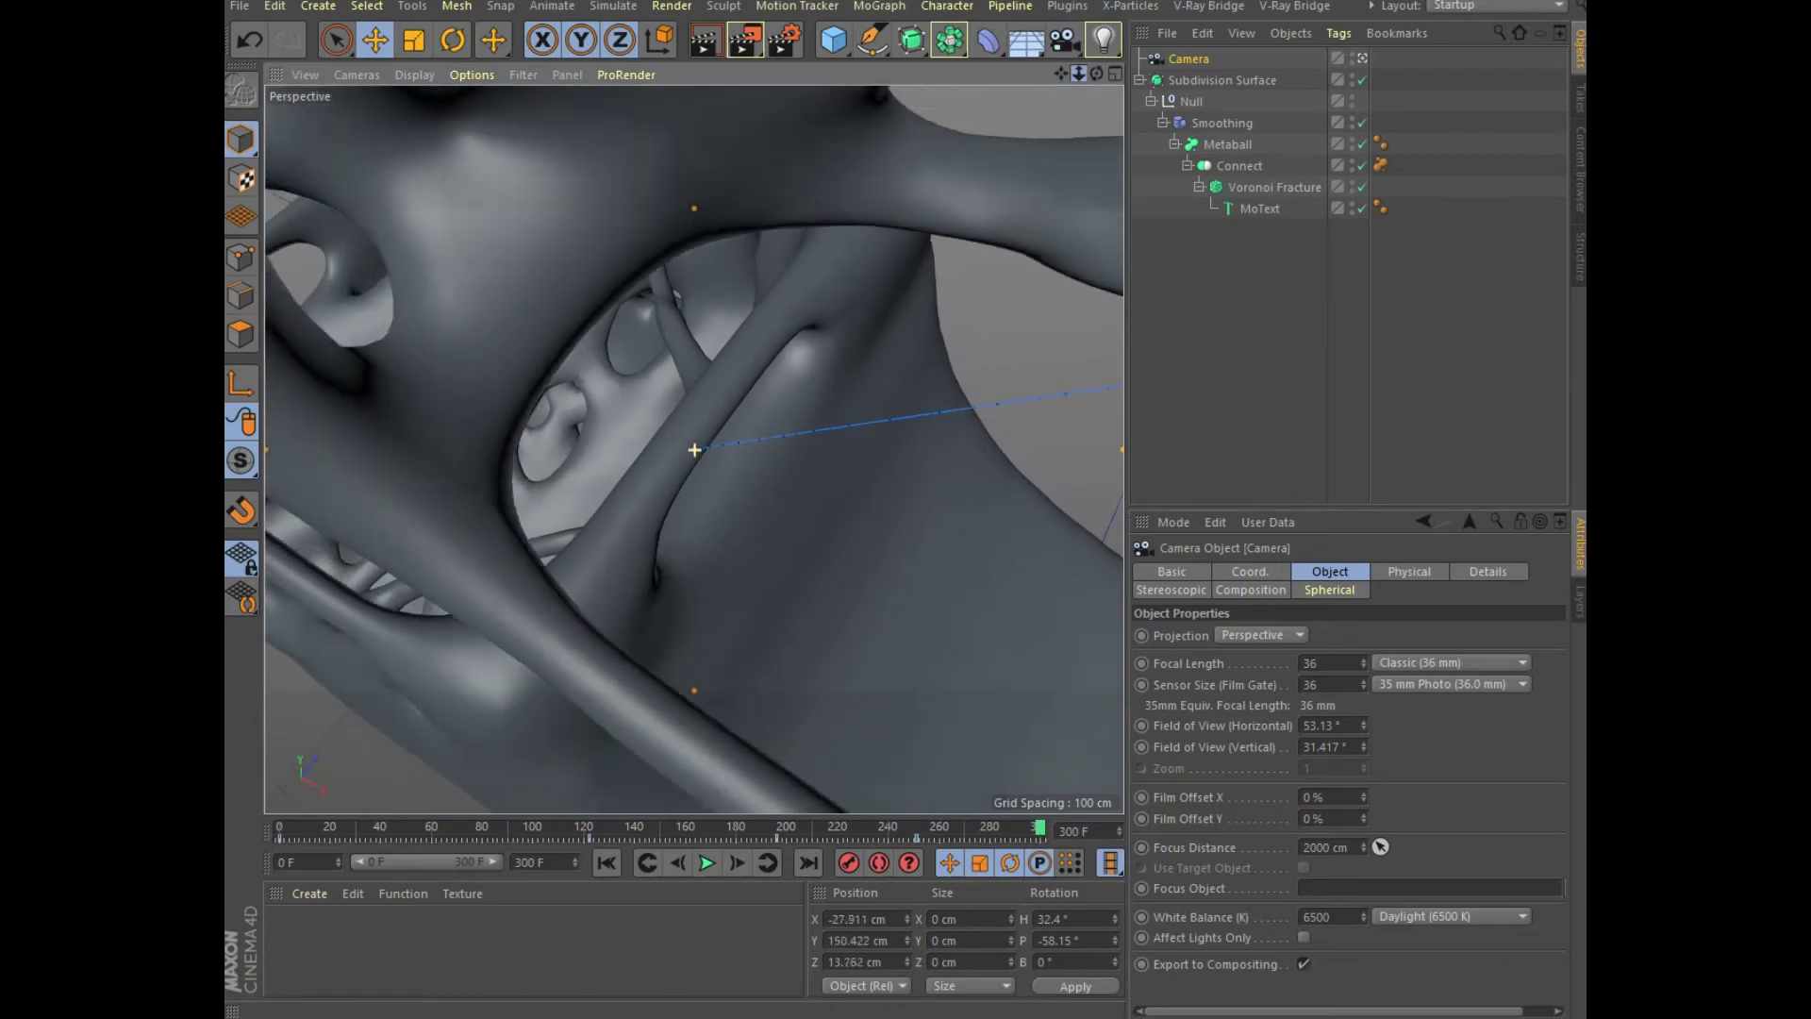
pyautogui.scroll(-3, 694, 450)
pyautogui.scroll(-2, 694, 450)
pyautogui.scroll(-2, 695, 450)
pyautogui.scroll(-2, 694, 450)
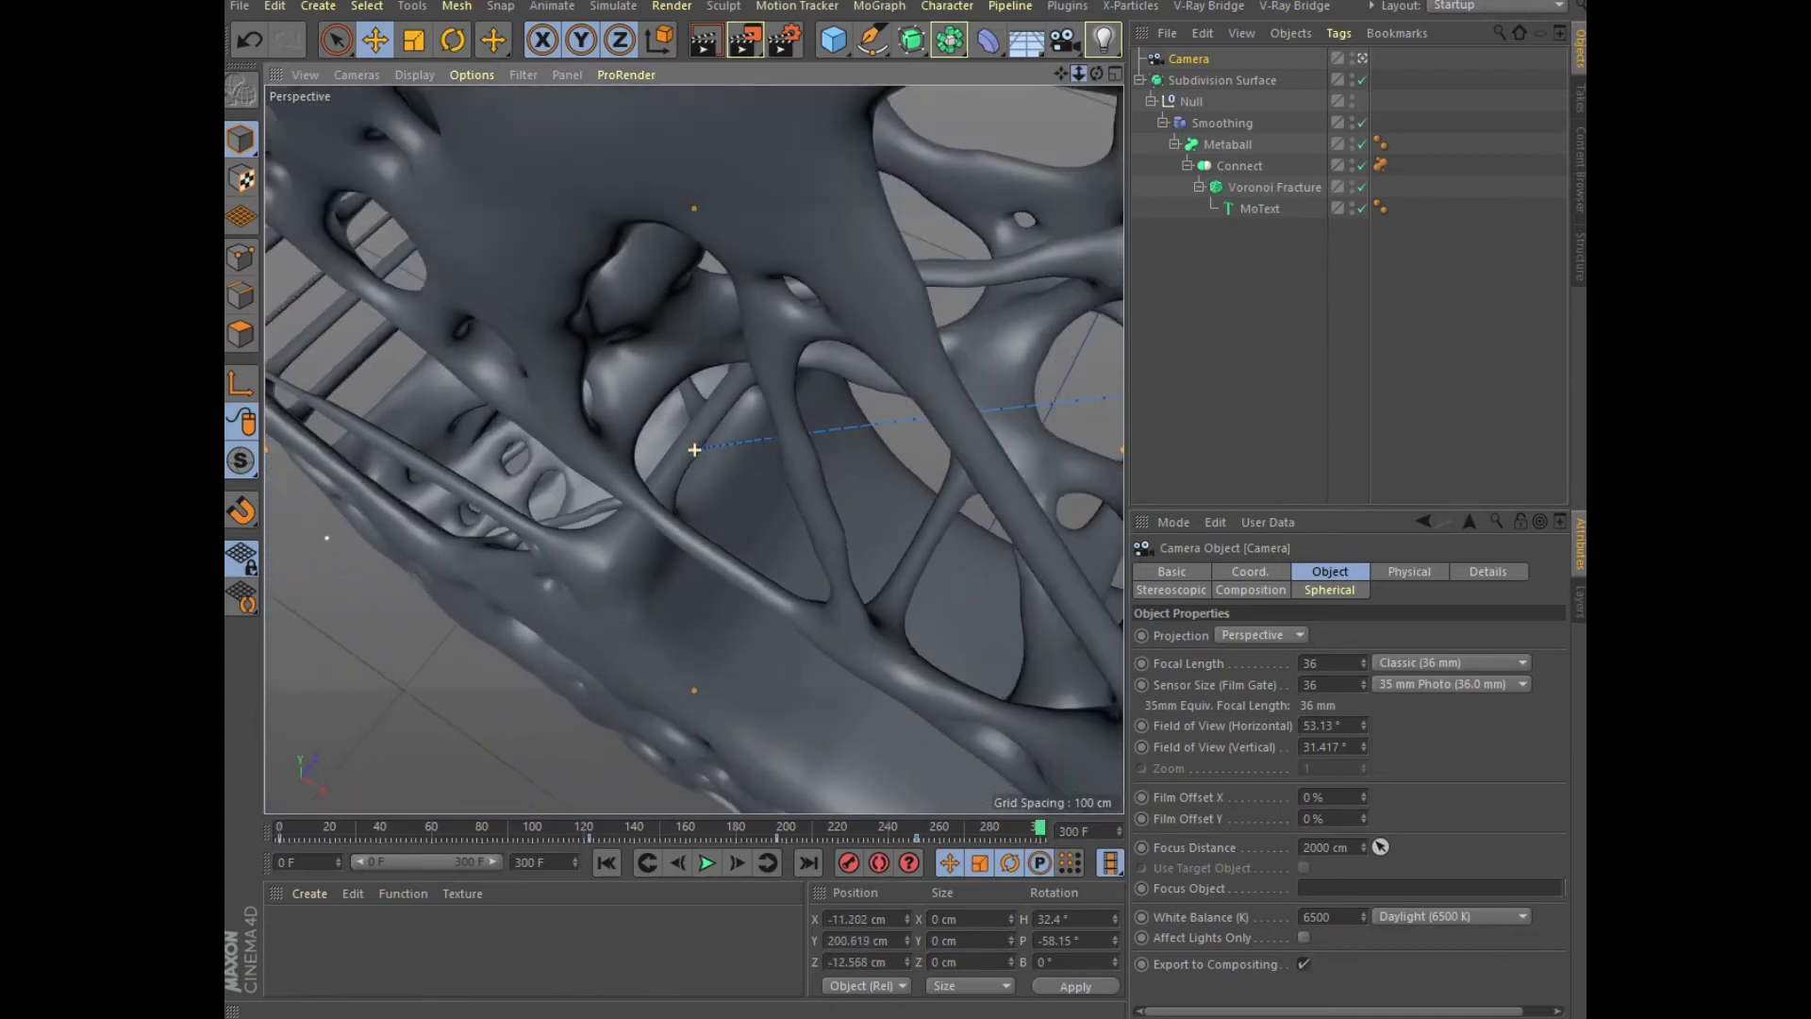
pyautogui.scroll(-2, 694, 450)
pyautogui.scroll(-2, 694, 450)
pyautogui.scroll(-2, 694, 450)
pyautogui.scroll(-2, 695, 450)
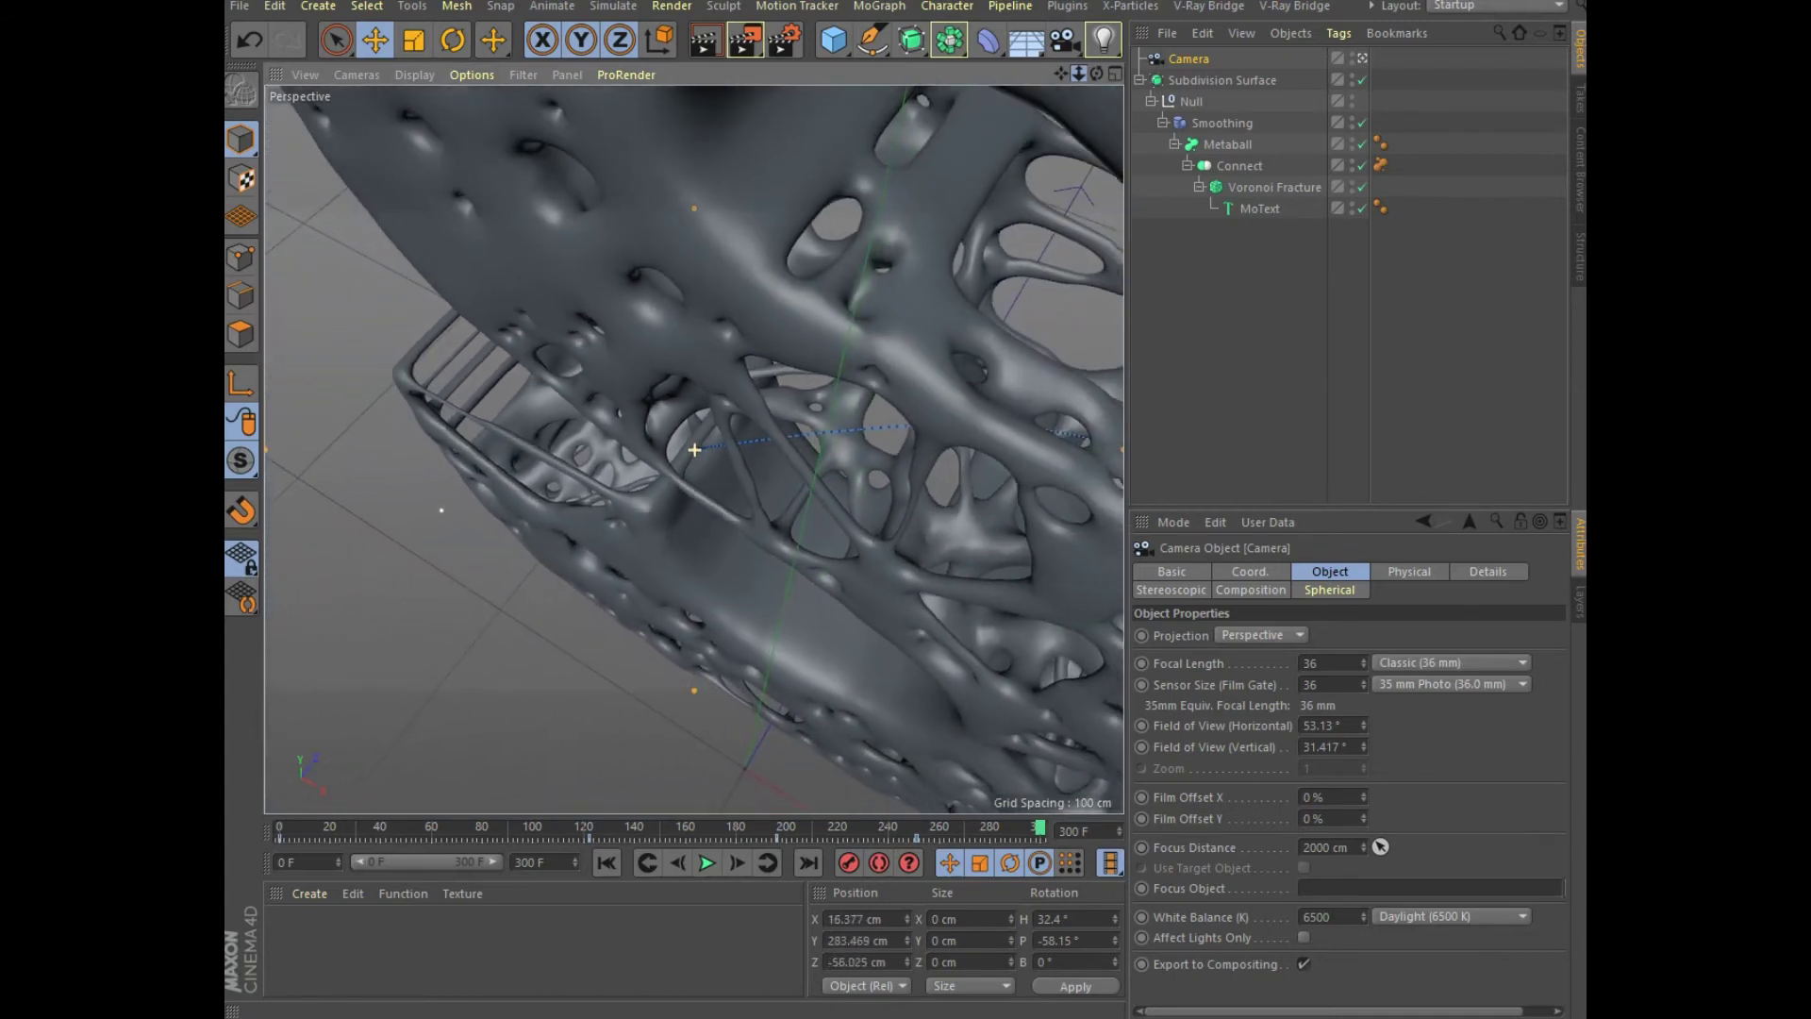
pyautogui.scroll(-2, 694, 449)
# - Orbit and pan to frame the whole S, then play the fly-through from frame 0
pyautogui.keyDown('alt'); pyautogui.moveTo(694, 450); pyautogui.dragTo(695, 450); pyautogui.keyUp('alt')
pyautogui.keyDown('alt'); pyautogui.moveTo(694, 450); pyautogui.dragTo(694, 449, button='middle'); pyautogui.keyUp('alt')
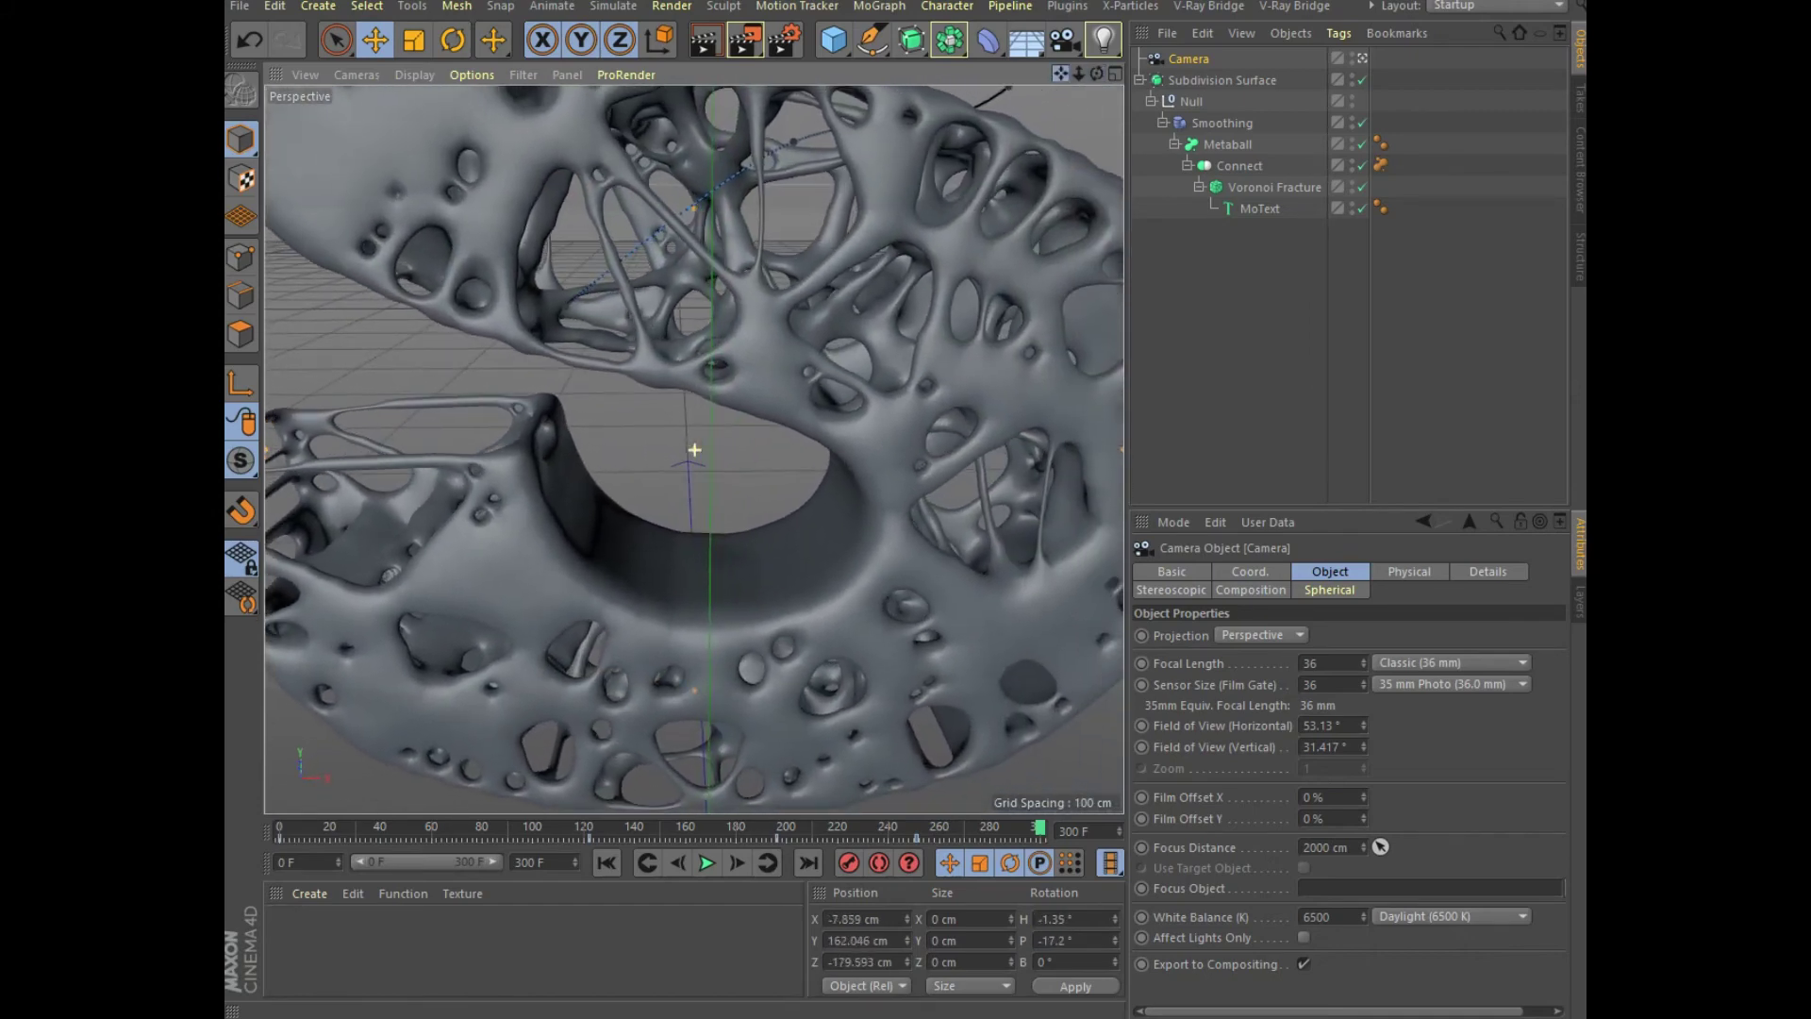
pyautogui.scroll(-2, 695, 450)
pyautogui.scroll(-2, 694, 450)
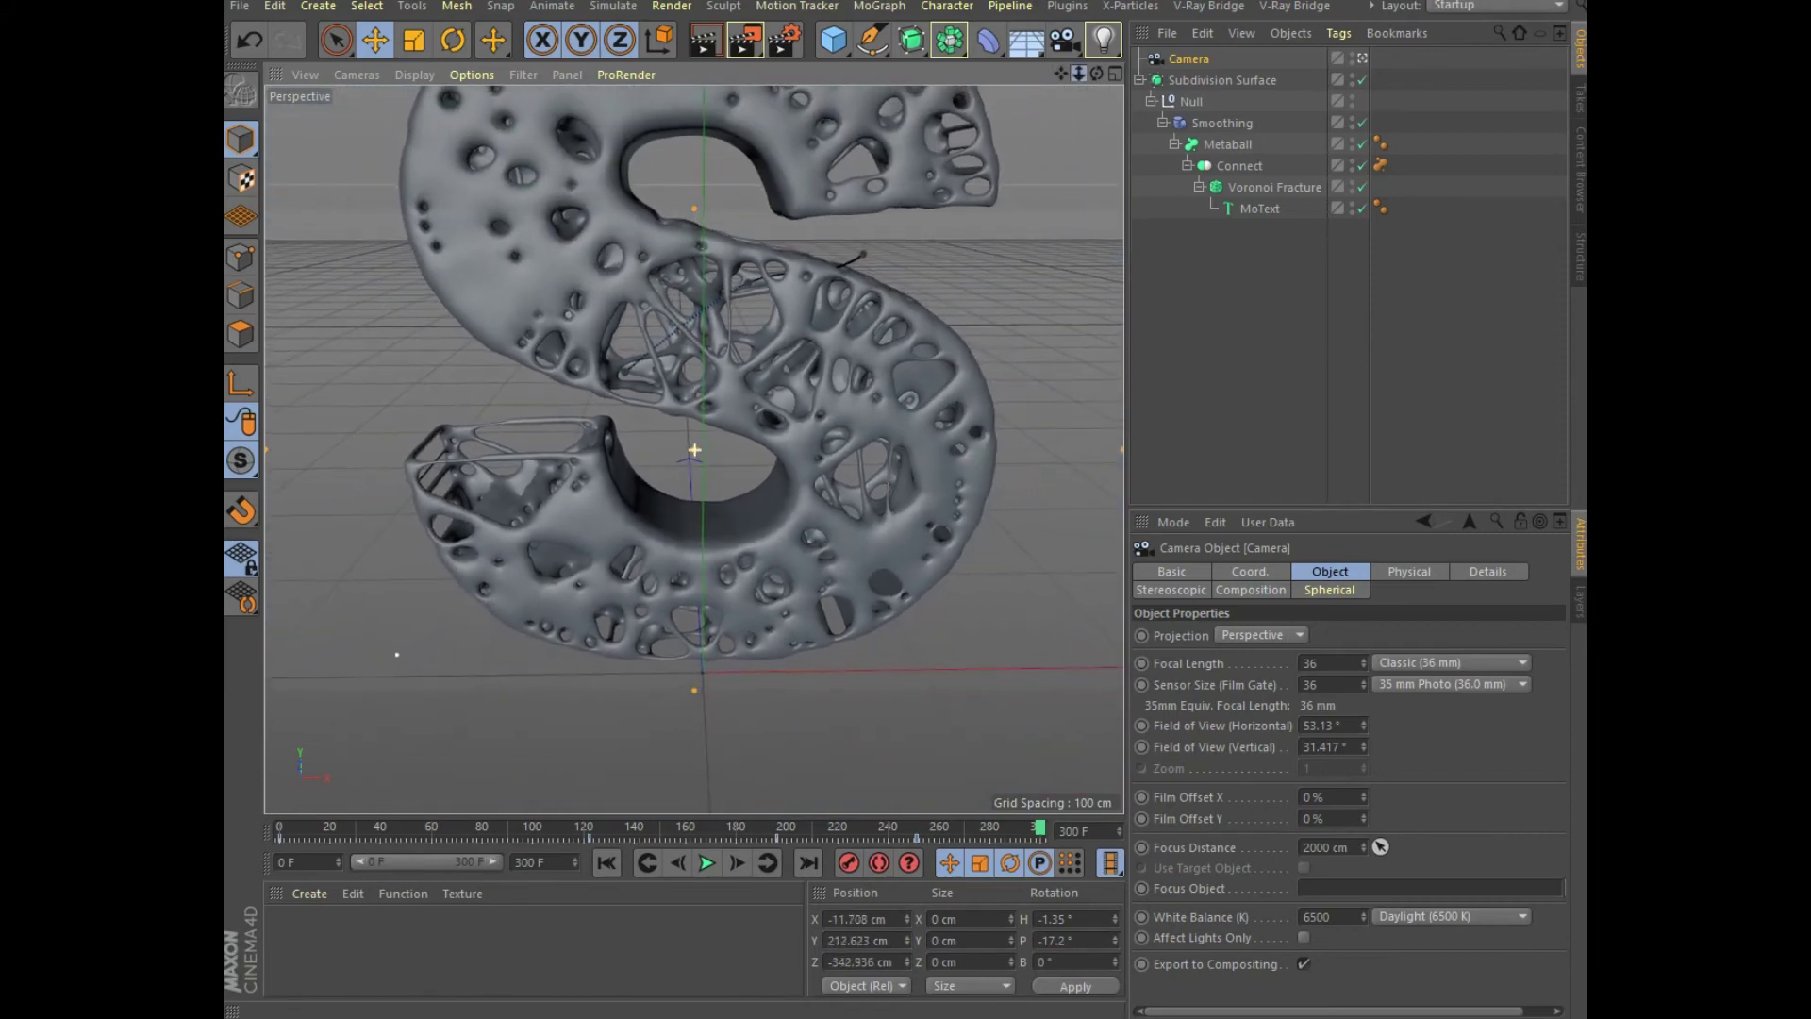
pyautogui.scroll(-2, 695, 450)
pyautogui.scroll(-2, 694, 450)
pyautogui.scroll(-1, 694, 450)
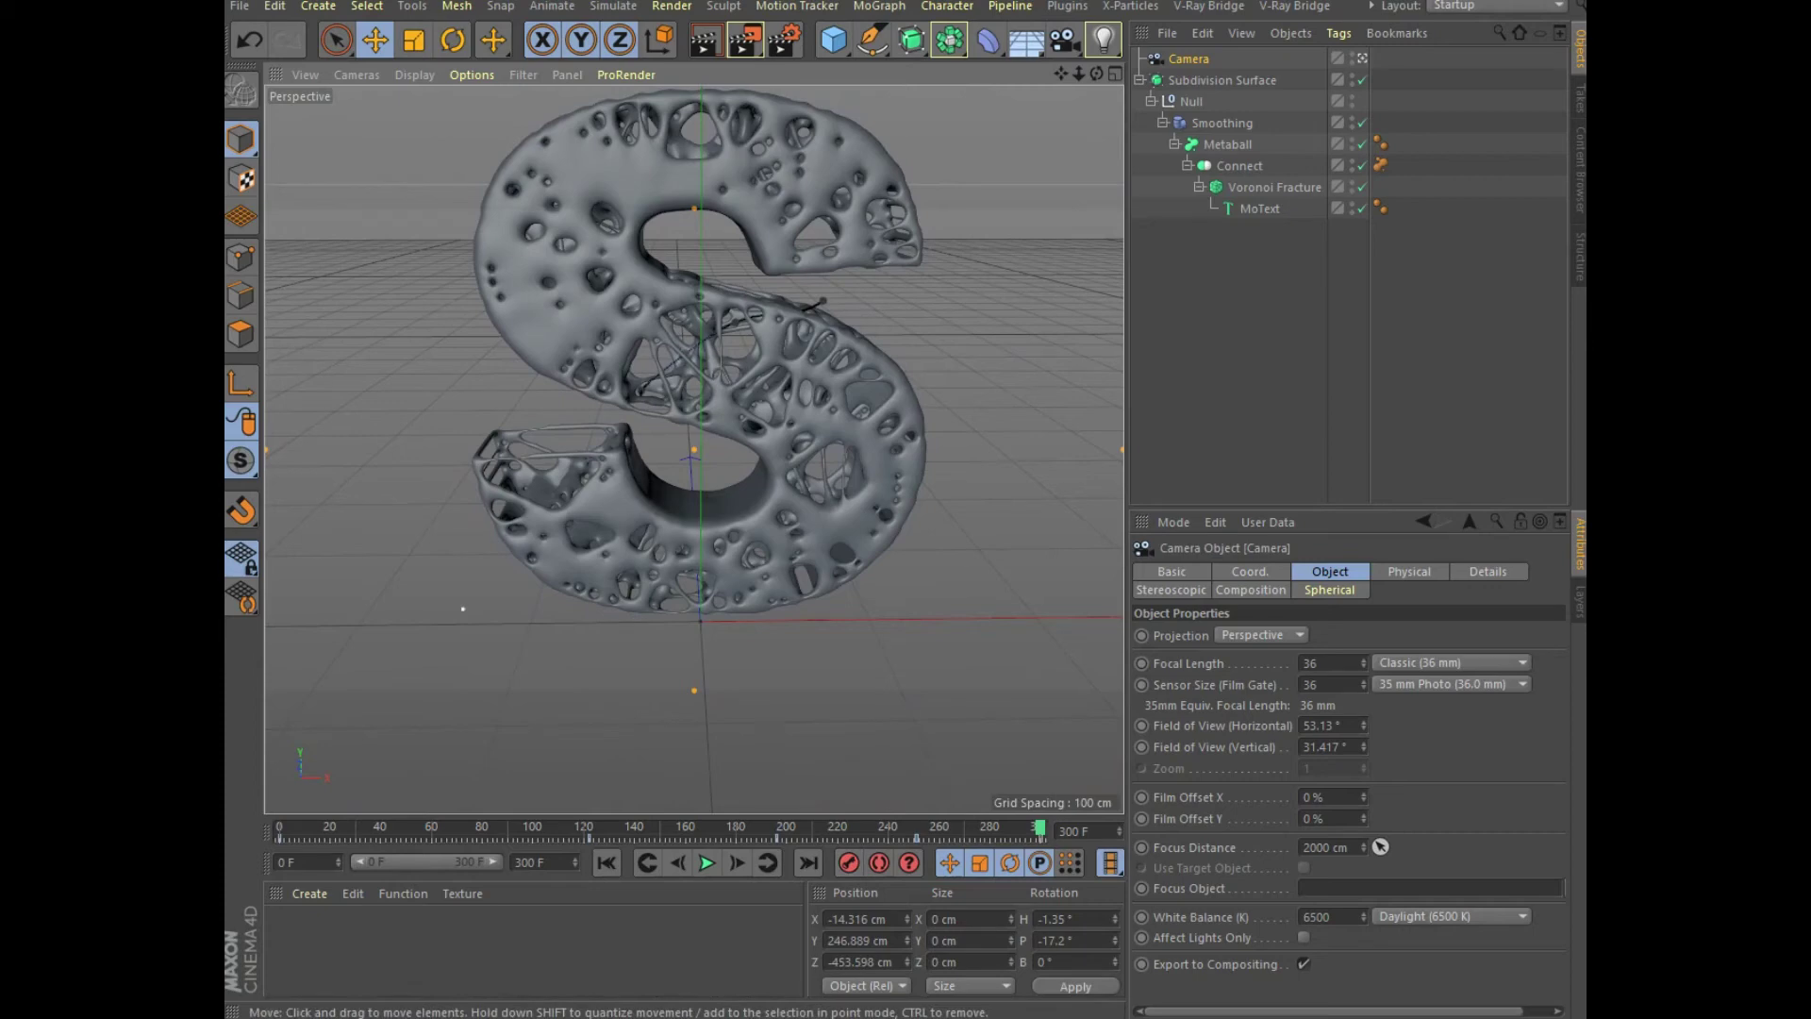
pyautogui.click(607, 862)
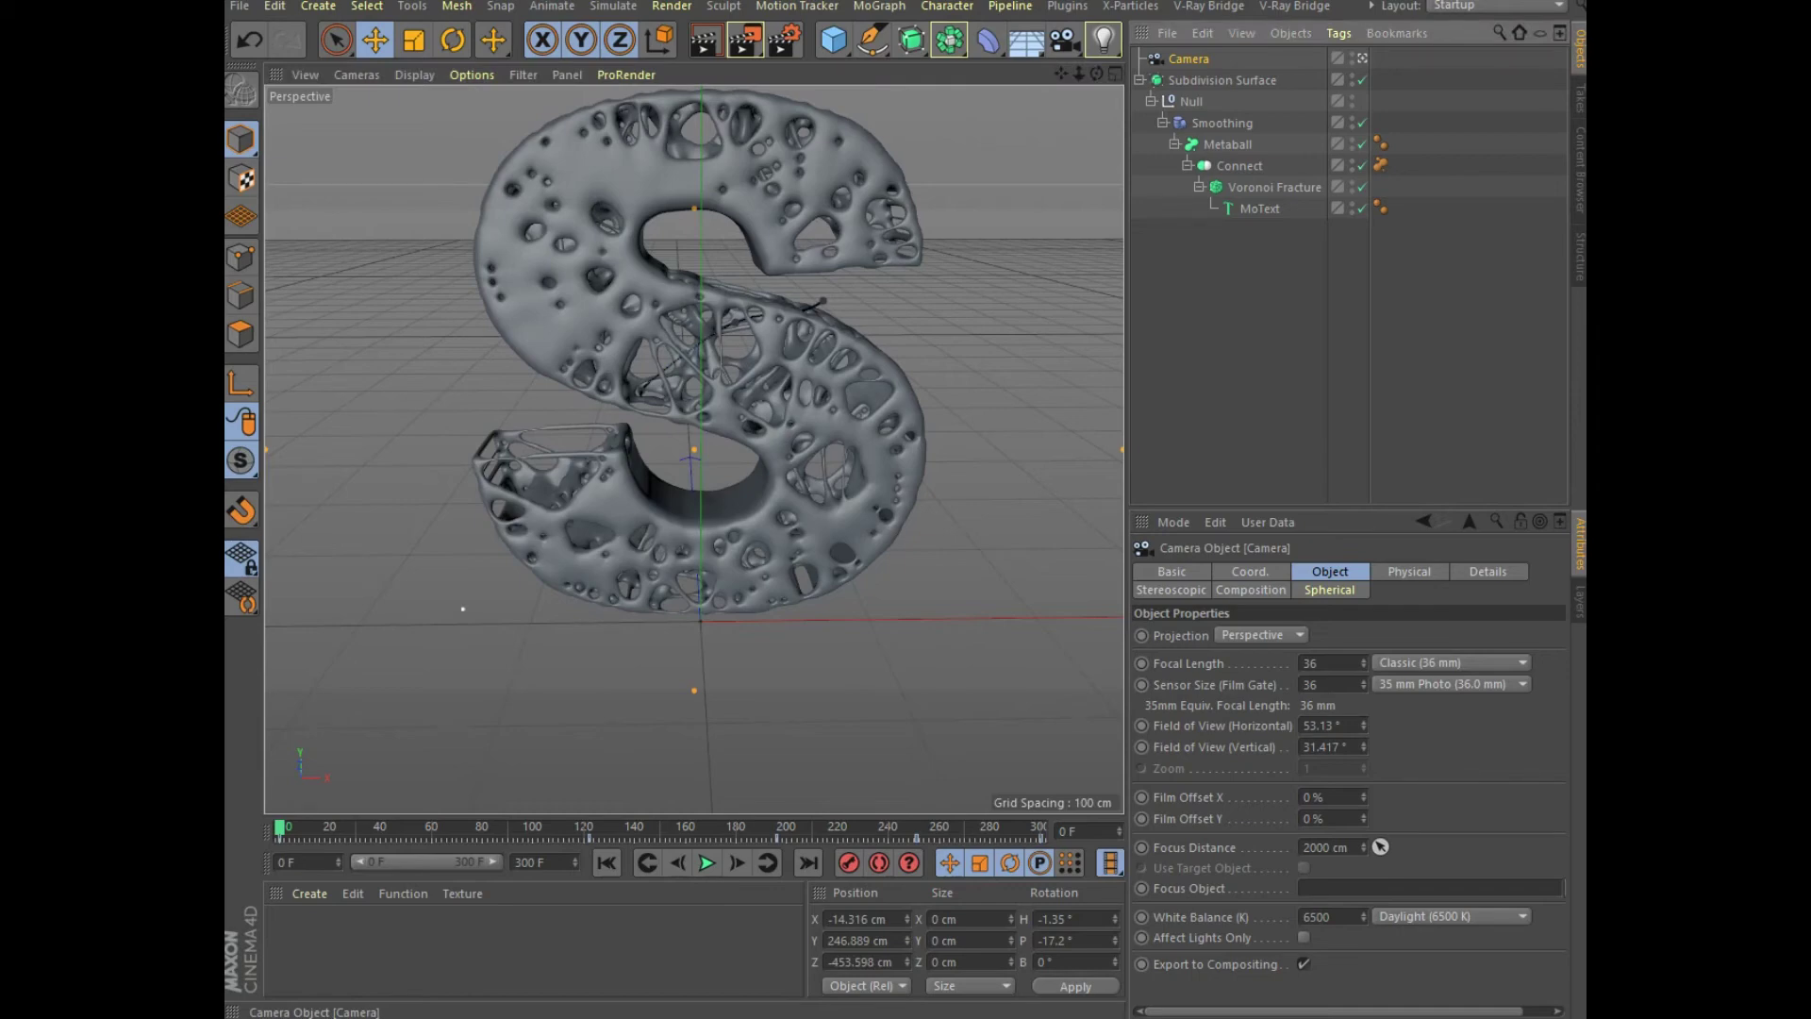
pyautogui.press('F8')
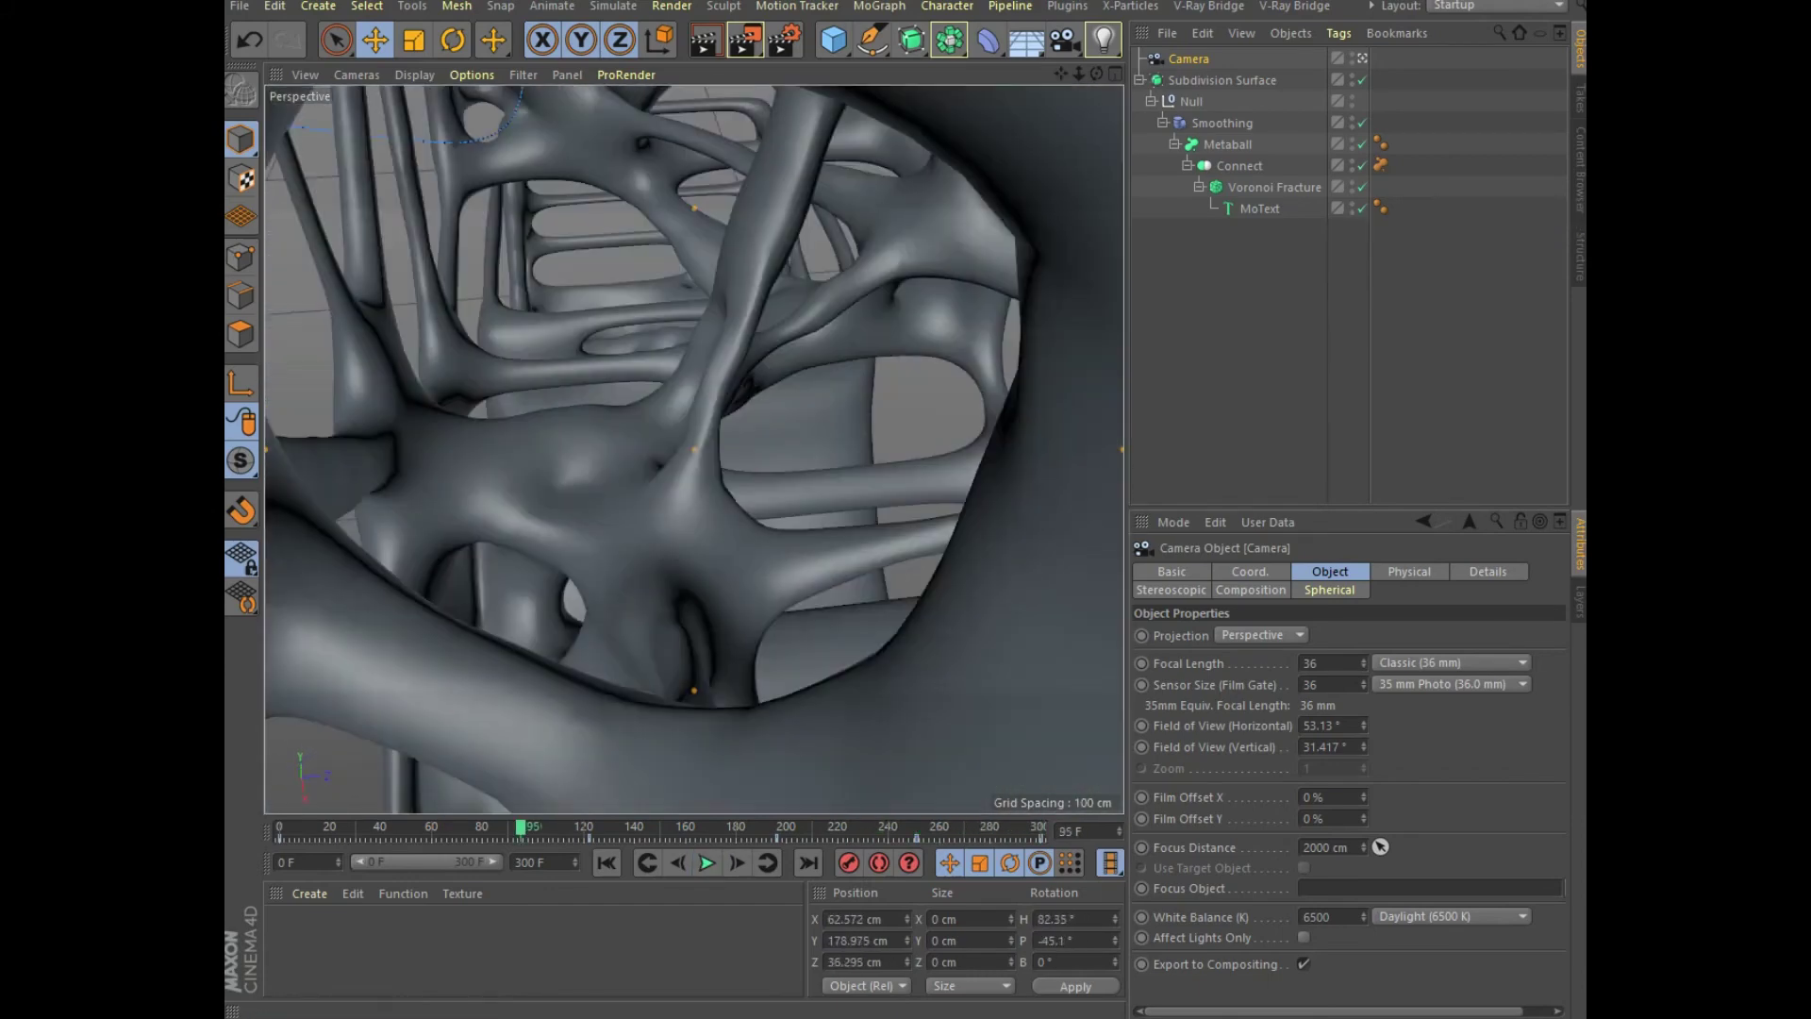
# - Fold the hierarchy under Subdivision Surface and choose Load Materials in the Material Manager
pyautogui.click(1140, 80)
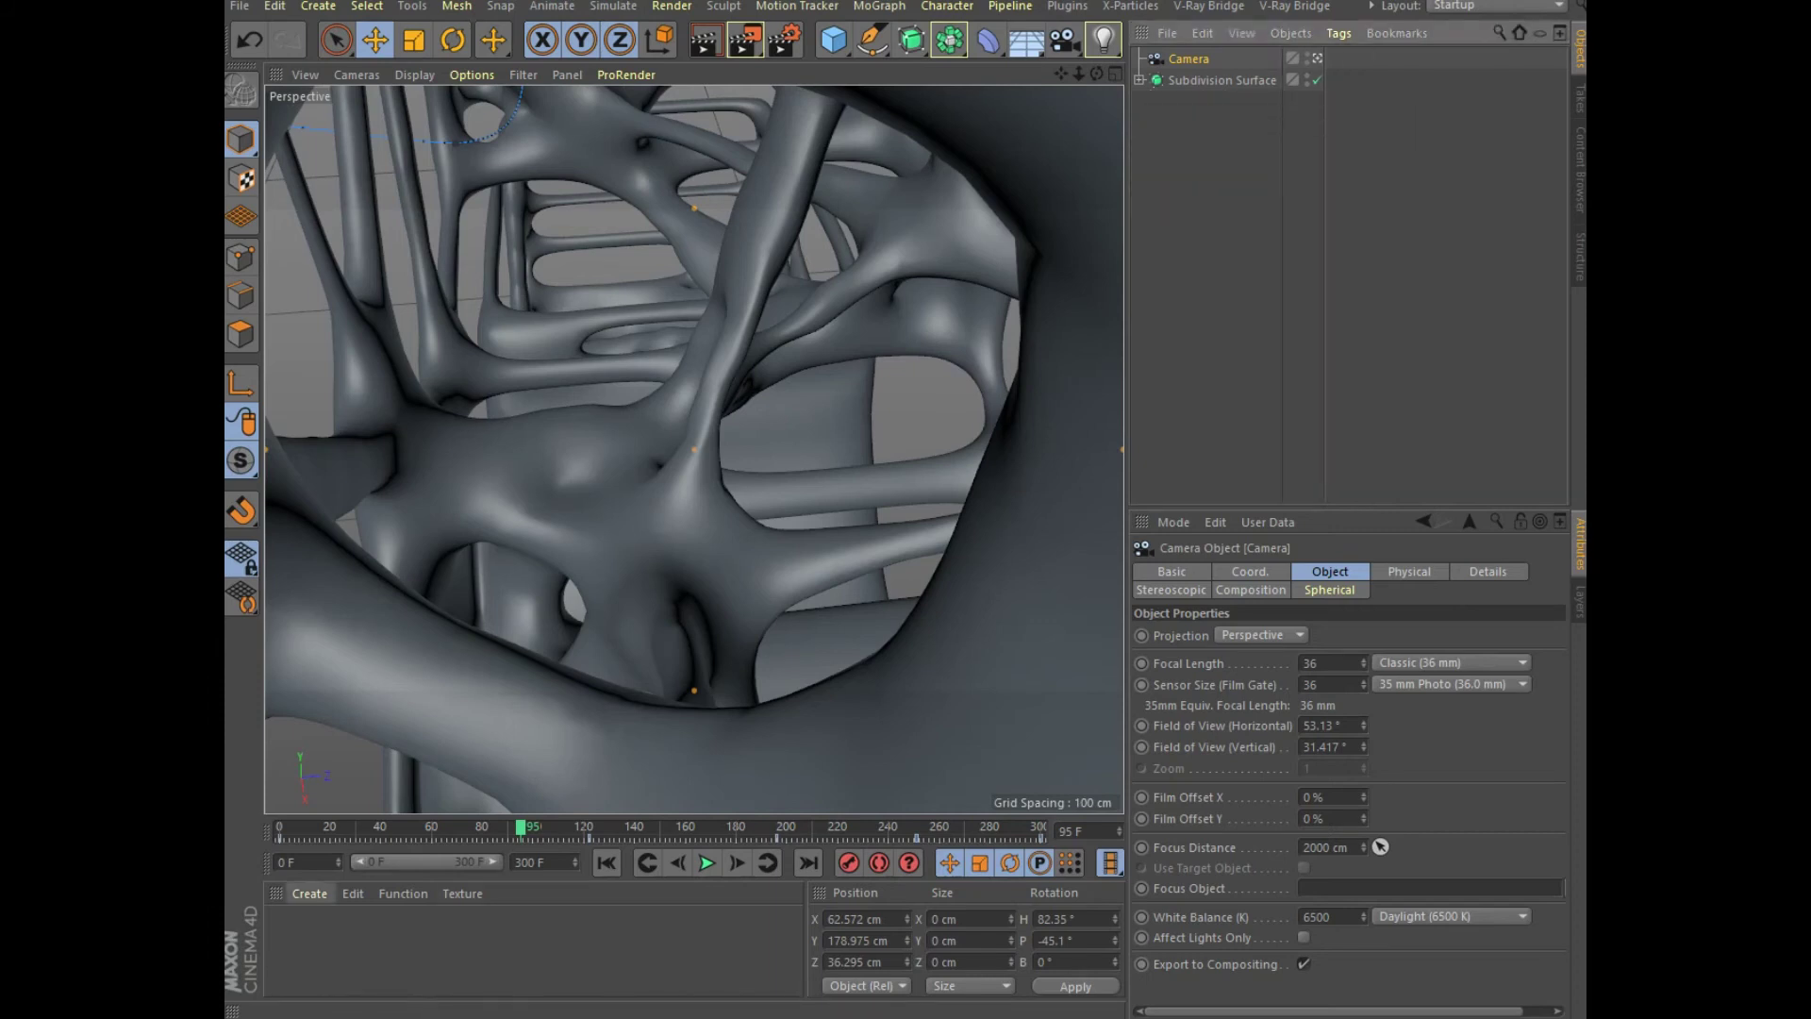
pyautogui.click(309, 893)
pyautogui.click(359, 767)
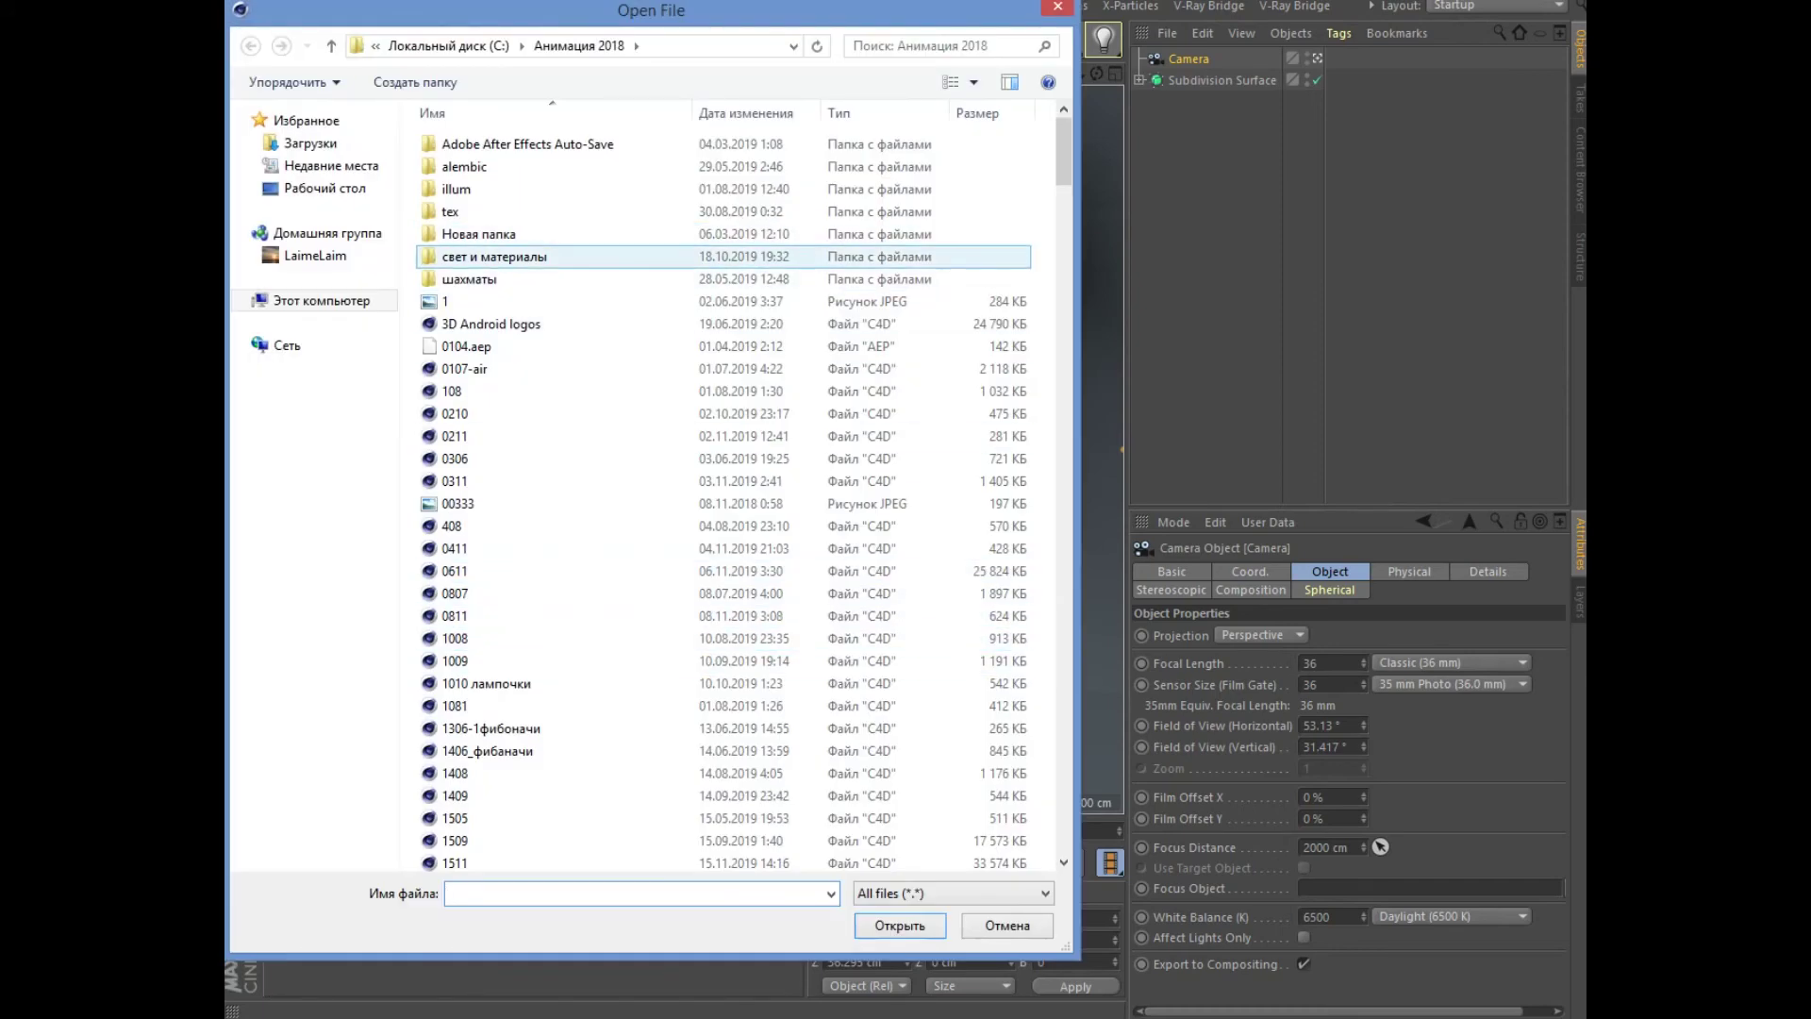
# - Load MercyMat from the свет и материалы folder and drag the blue material onto Subdivision Surface
pyautogui.doubleClick(566, 256)
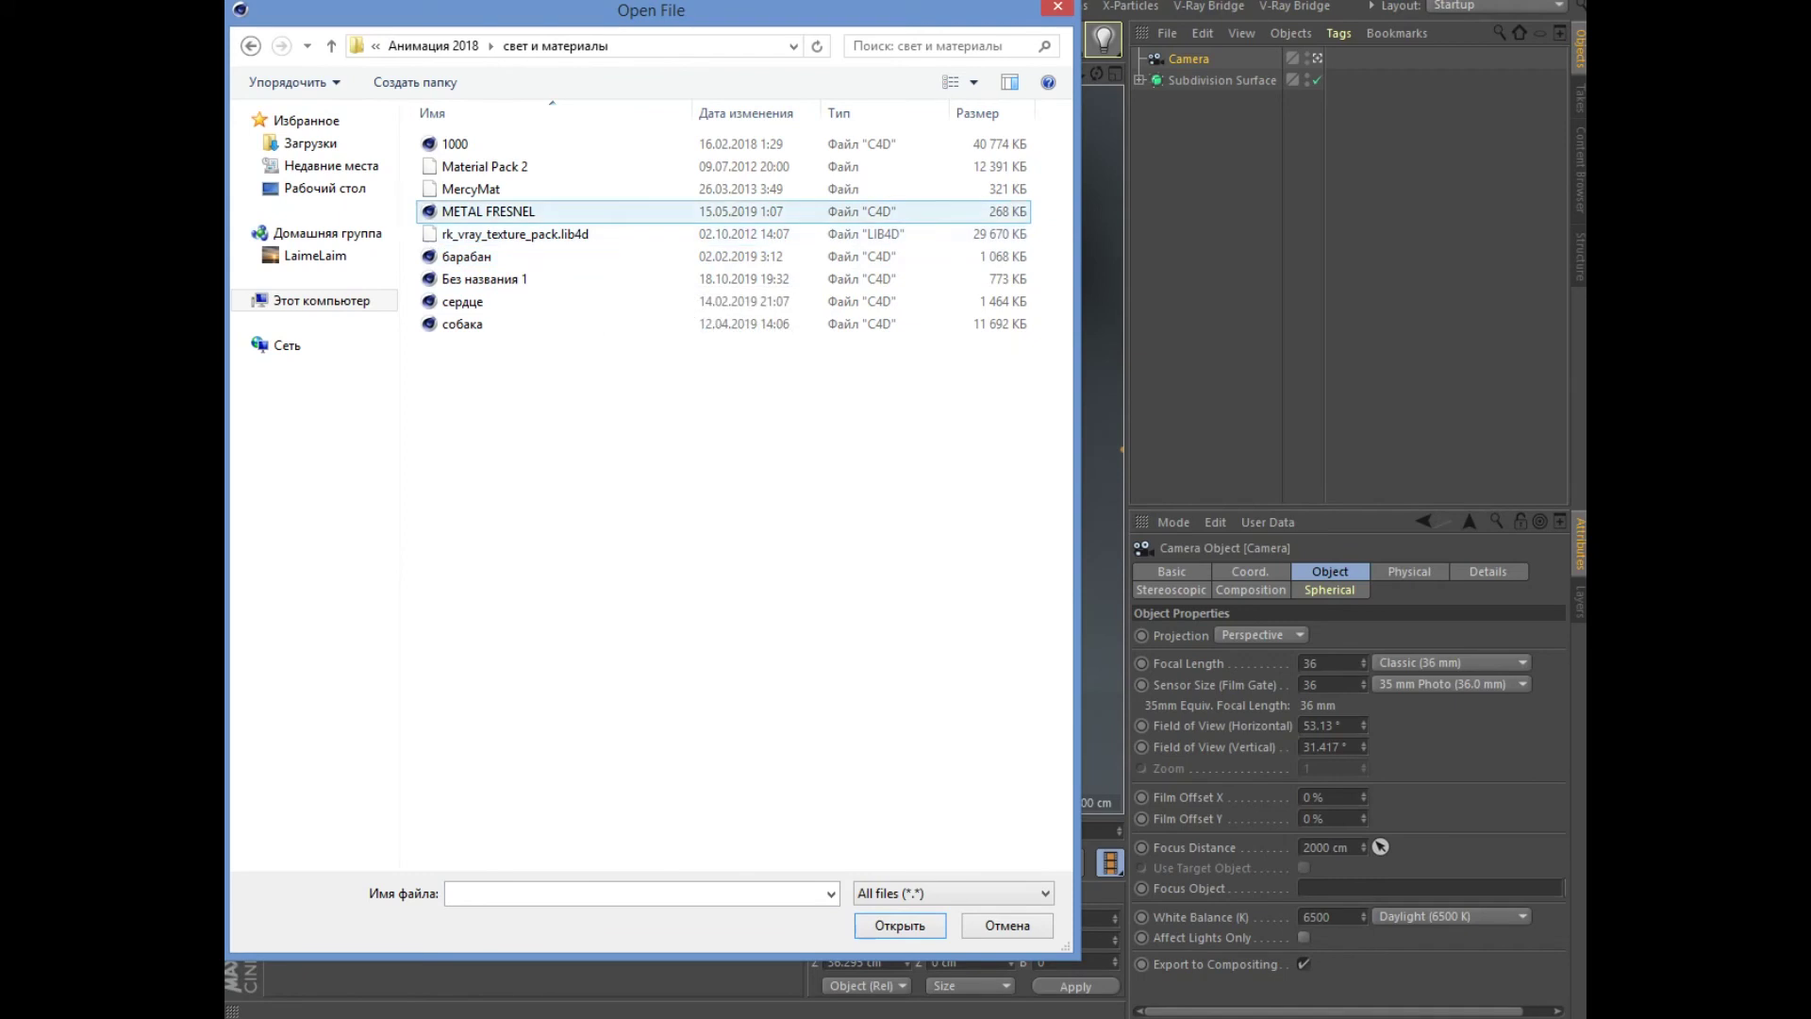
pyautogui.doubleClick(471, 189)
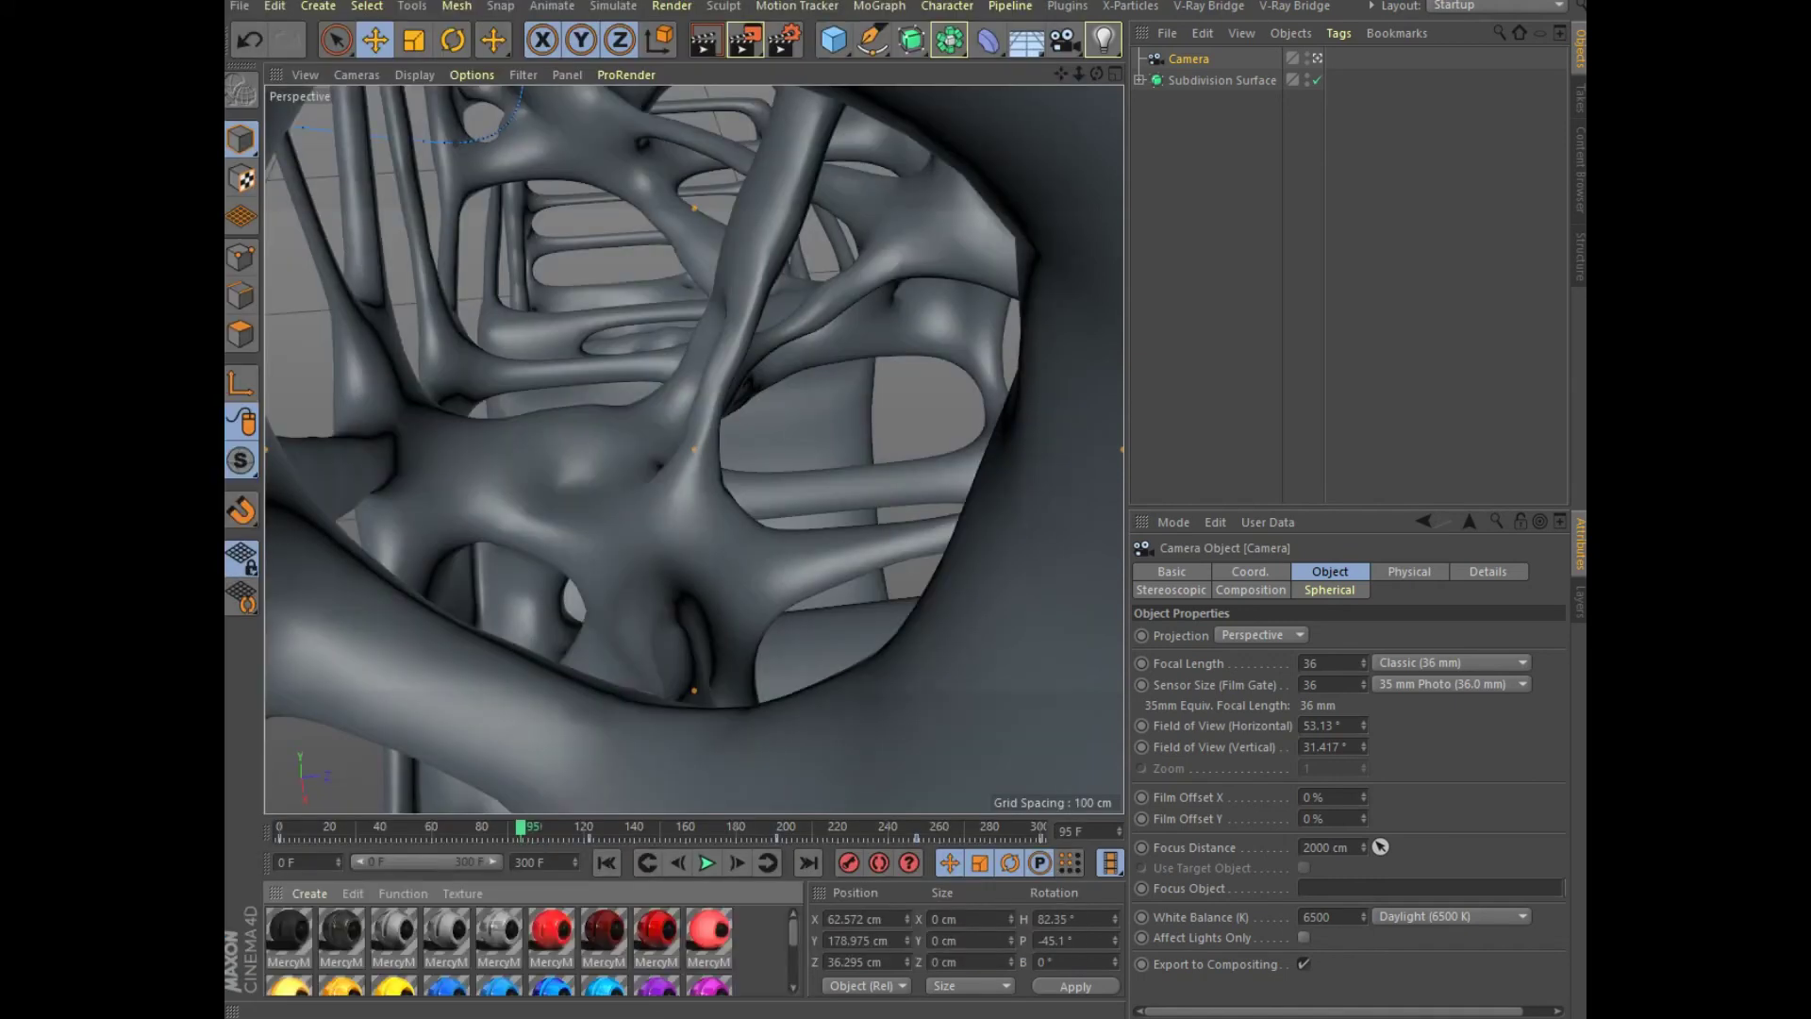
pyautogui.scroll(-1, 528, 948)
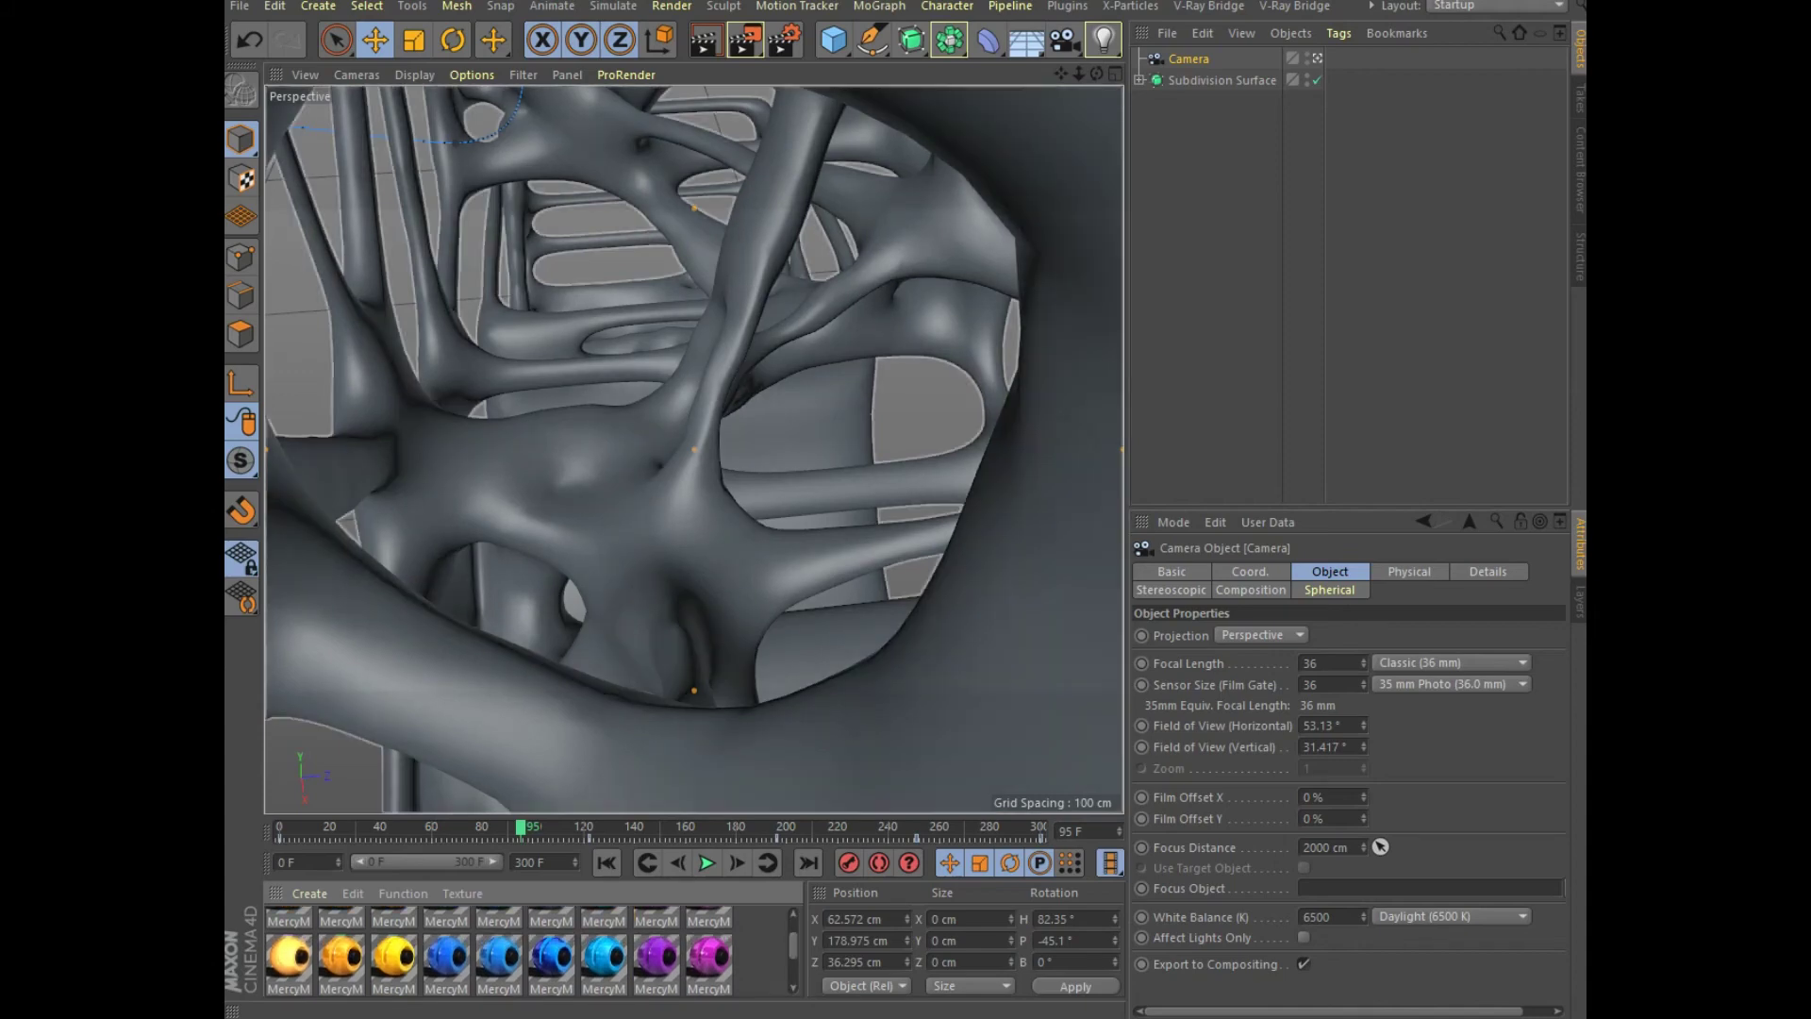
pyautogui.moveTo(603, 956); pyautogui.dragTo(1222, 80)
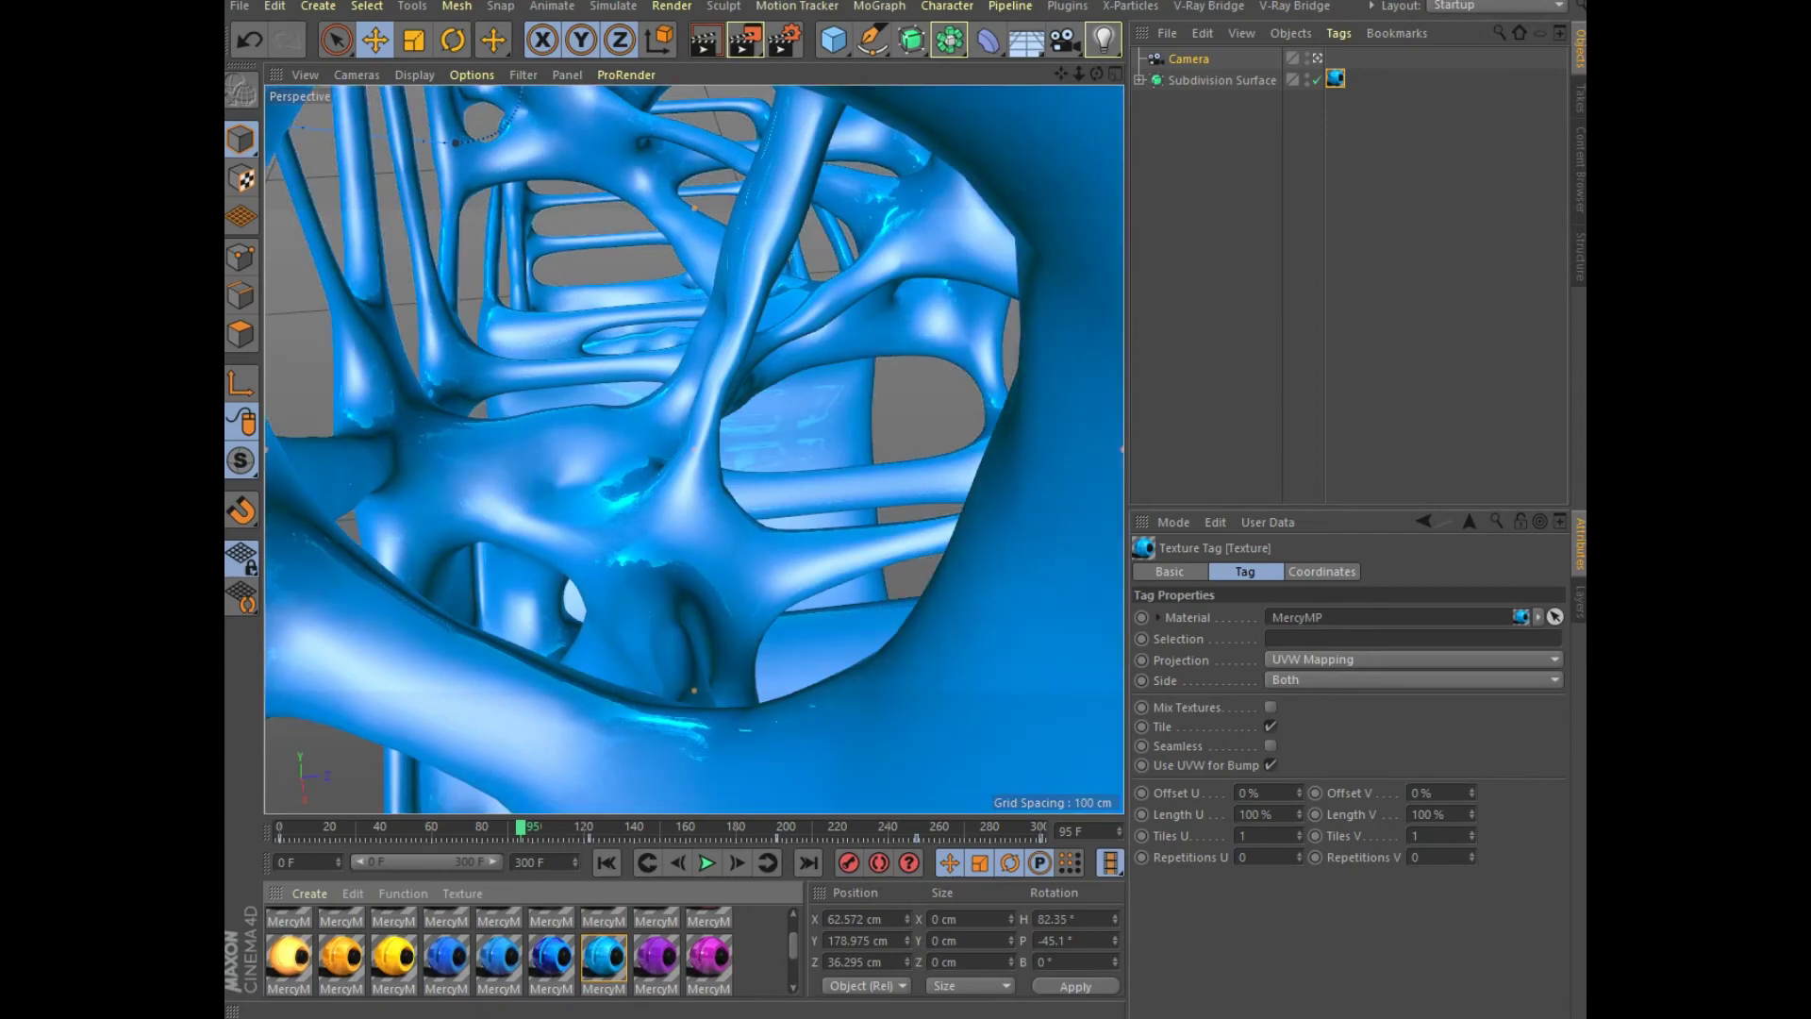
# - Render the viewport to show the glossy blue lattice, then replay the fly-through from frame 0
pyautogui.click(705, 40)
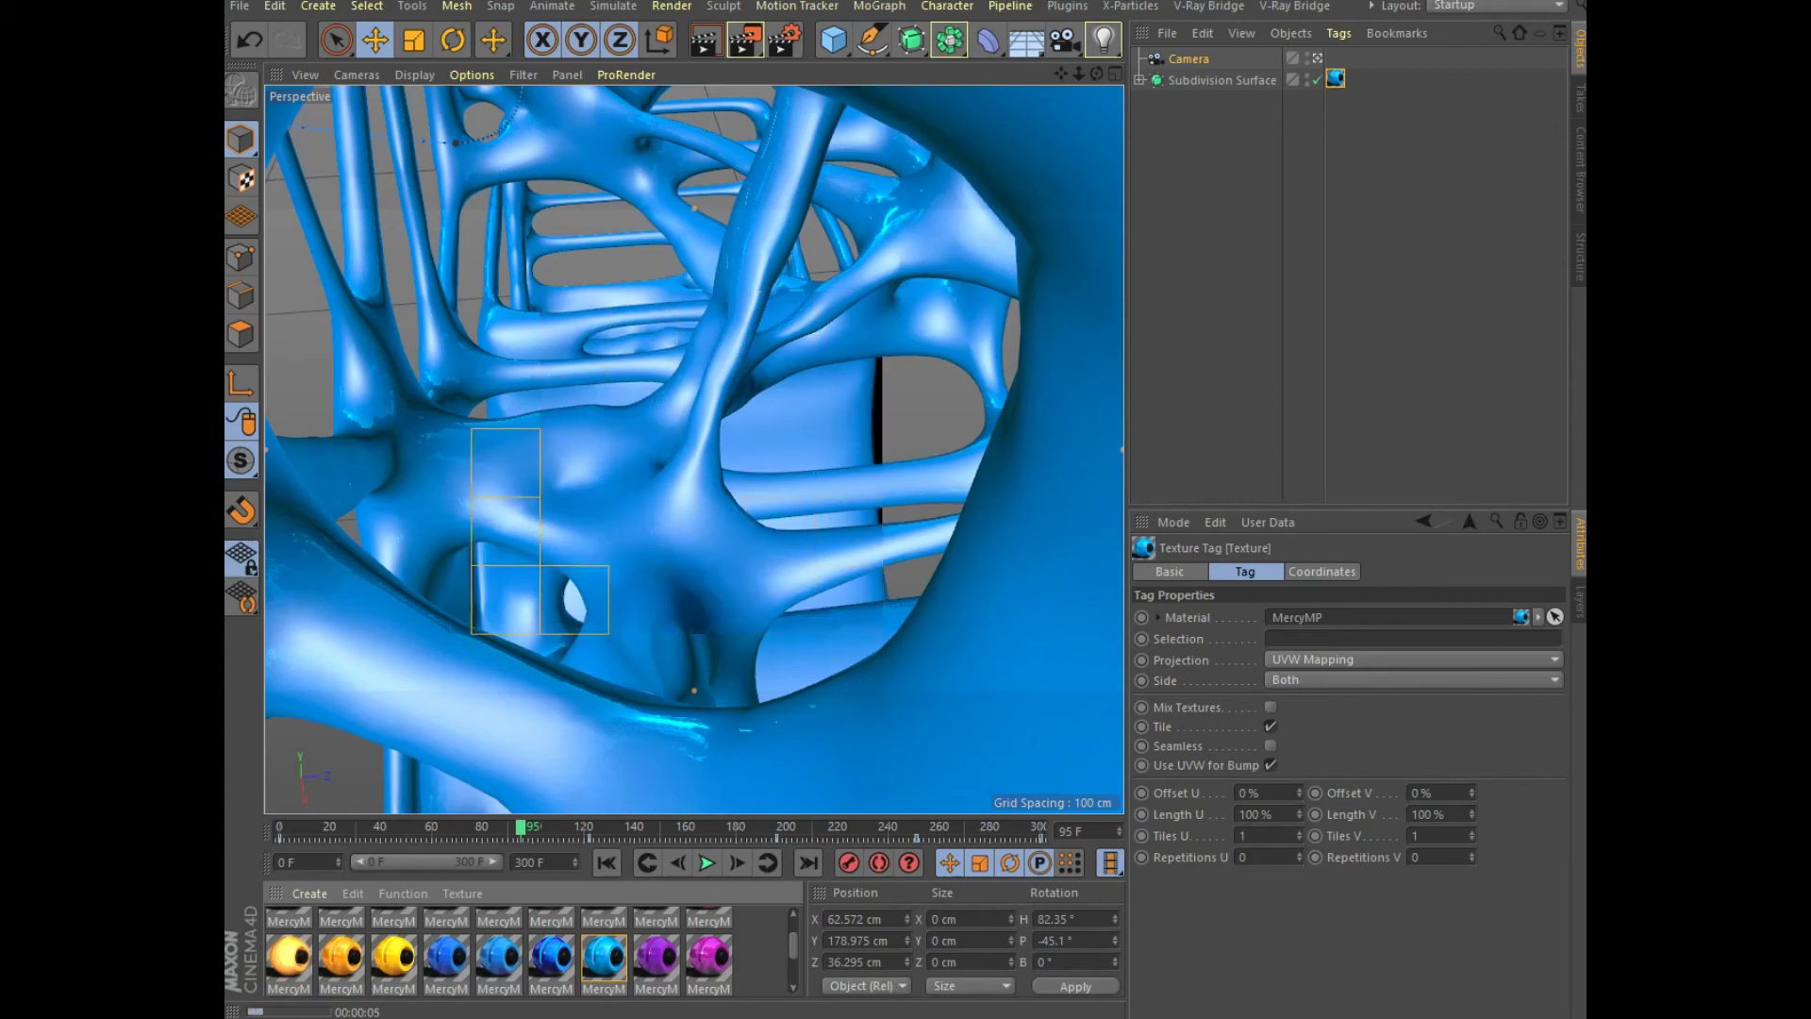
pyautogui.click(607, 862)
pyautogui.click(707, 862)
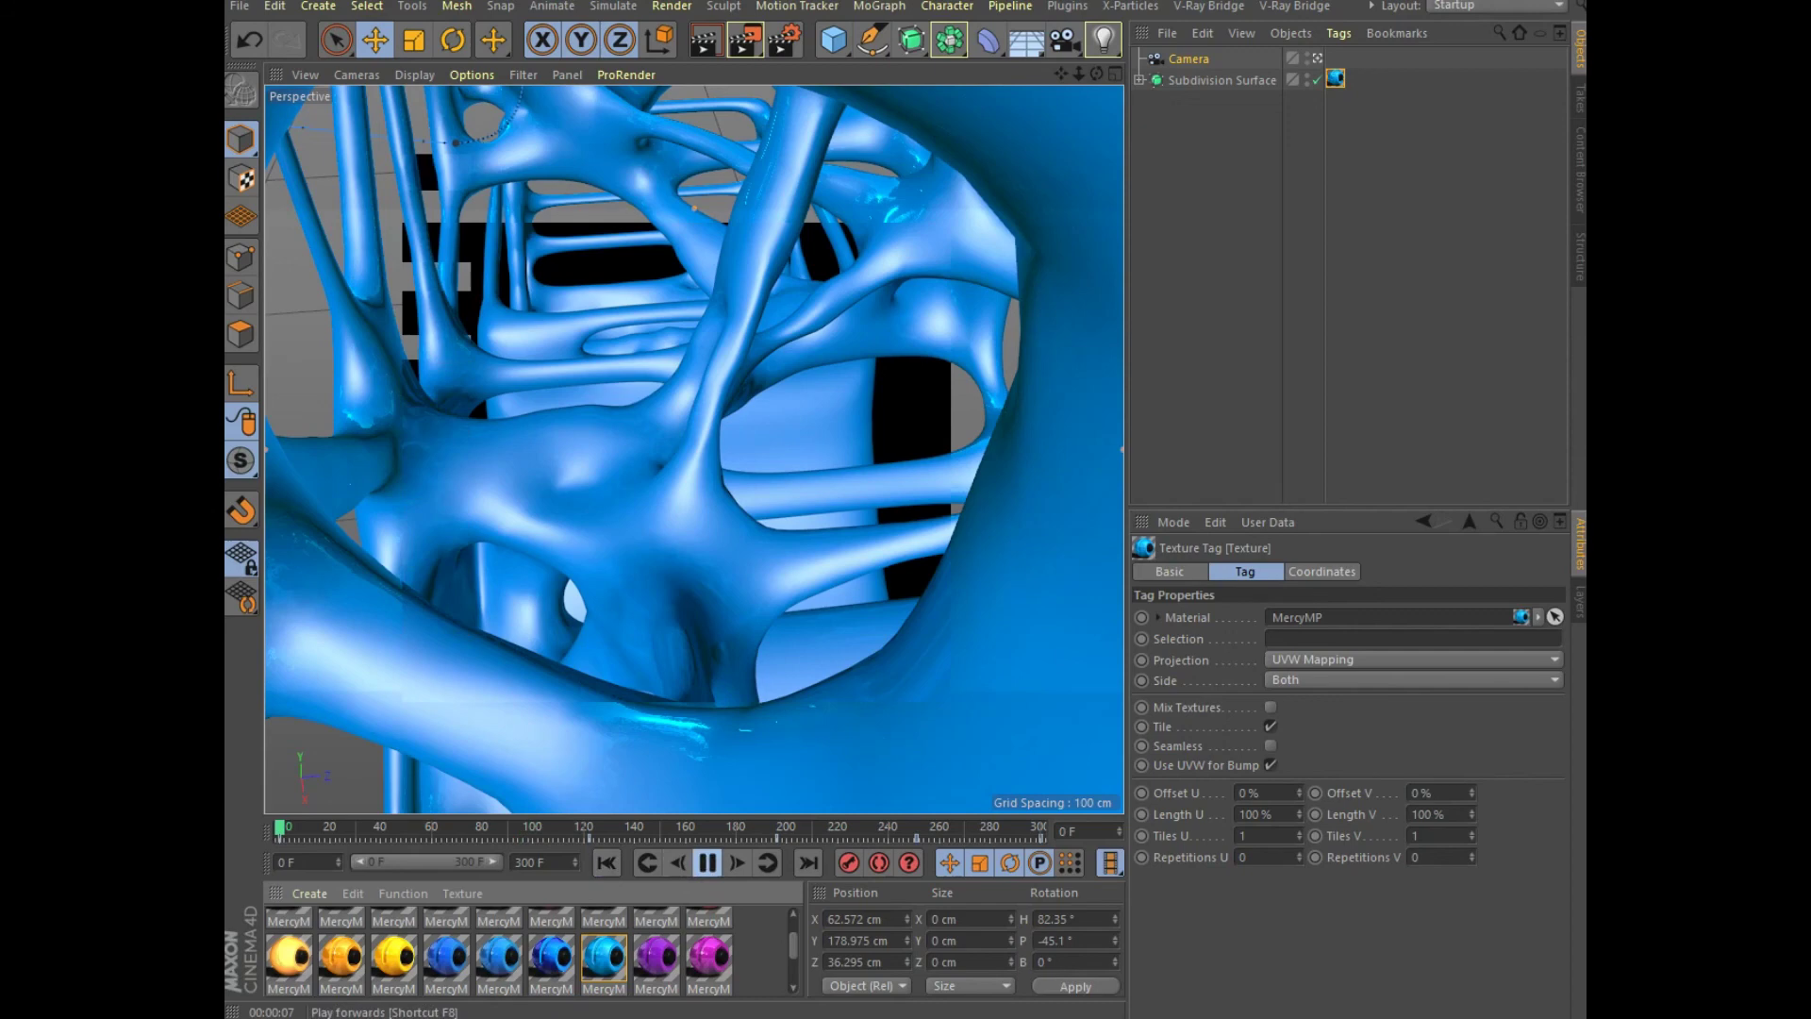